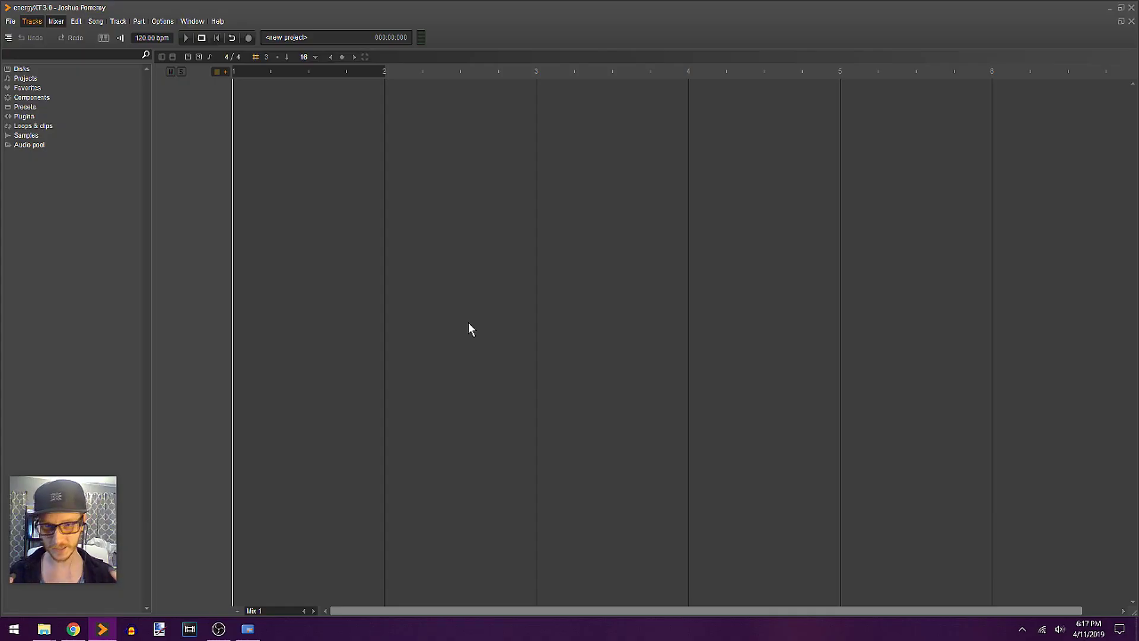
Create a new project from the Empty Project template and show the track inspector and info bar.
key("ctrl+n")
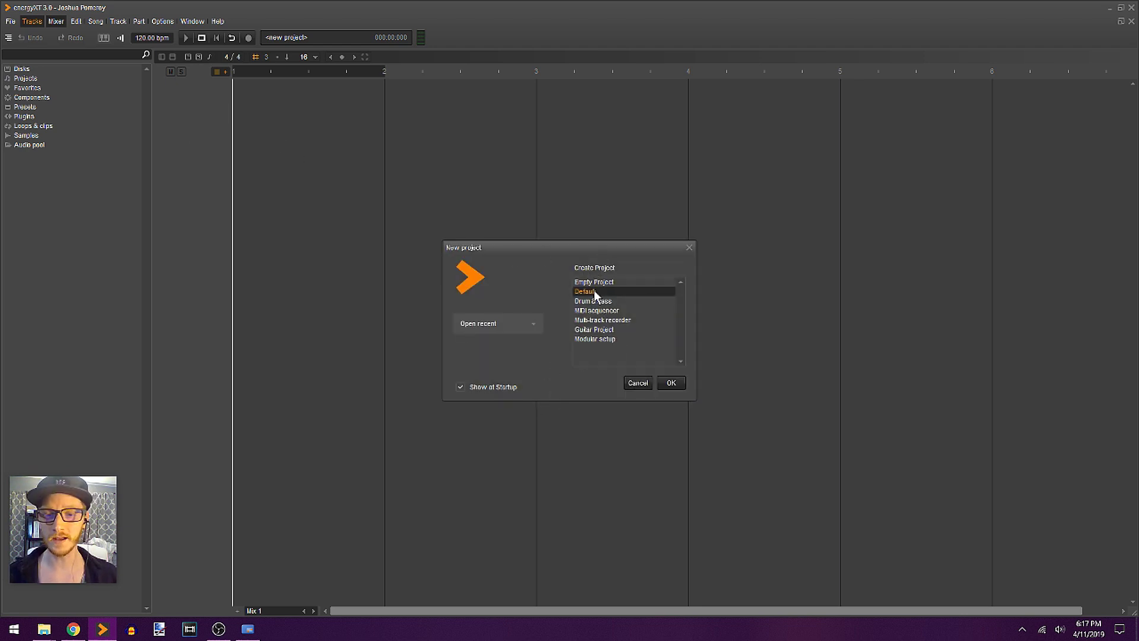
left_click(605, 283)
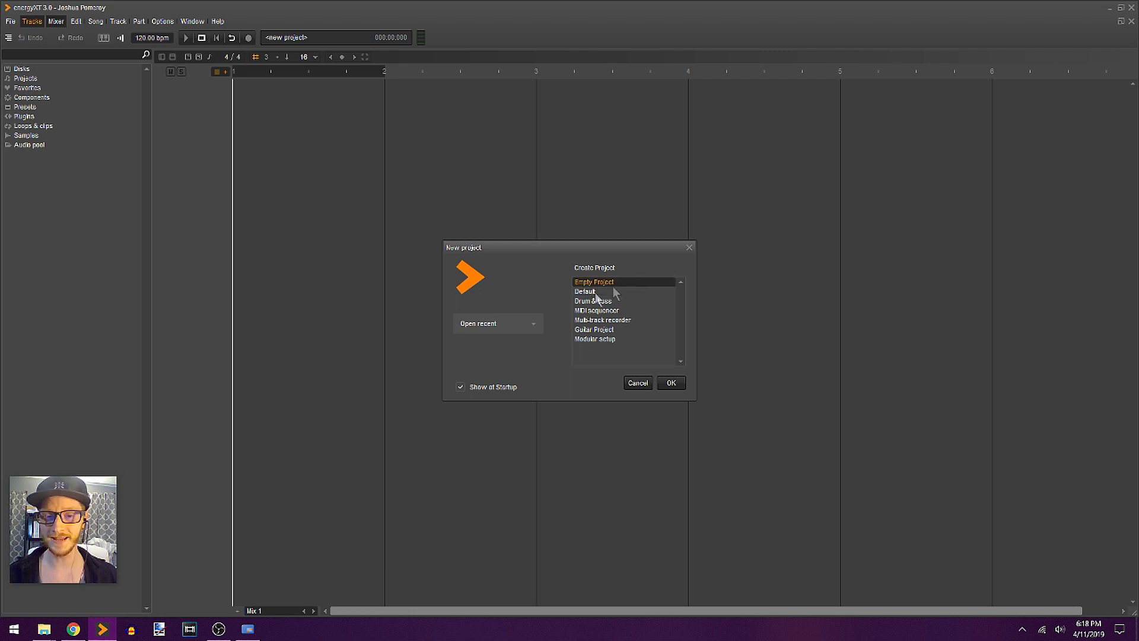
left_click(594, 292)
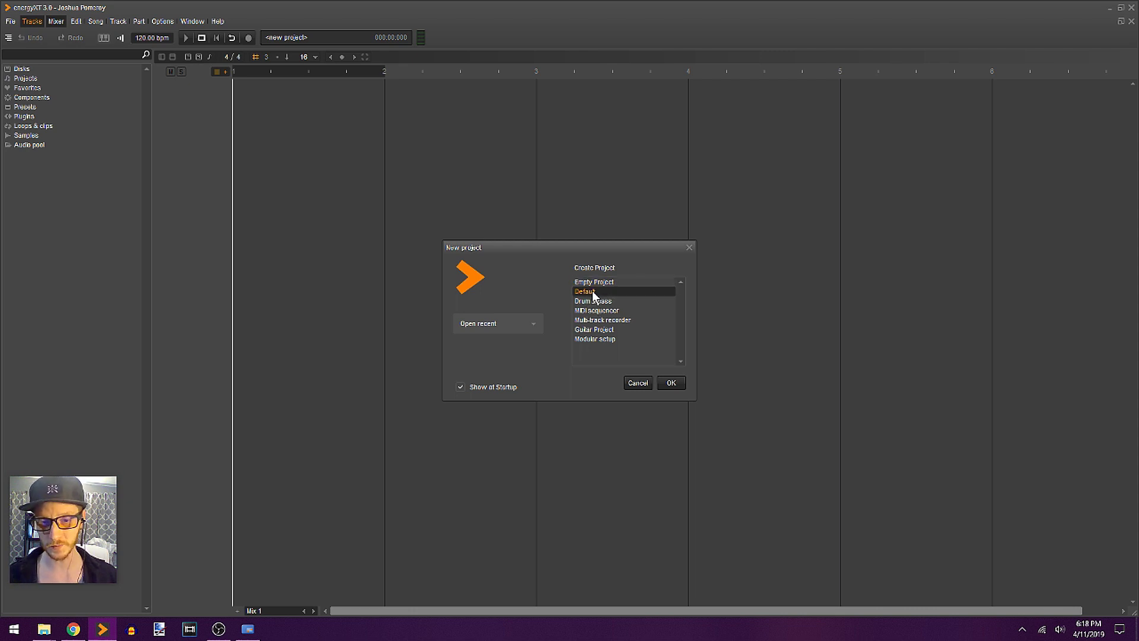
left_click(597, 283)
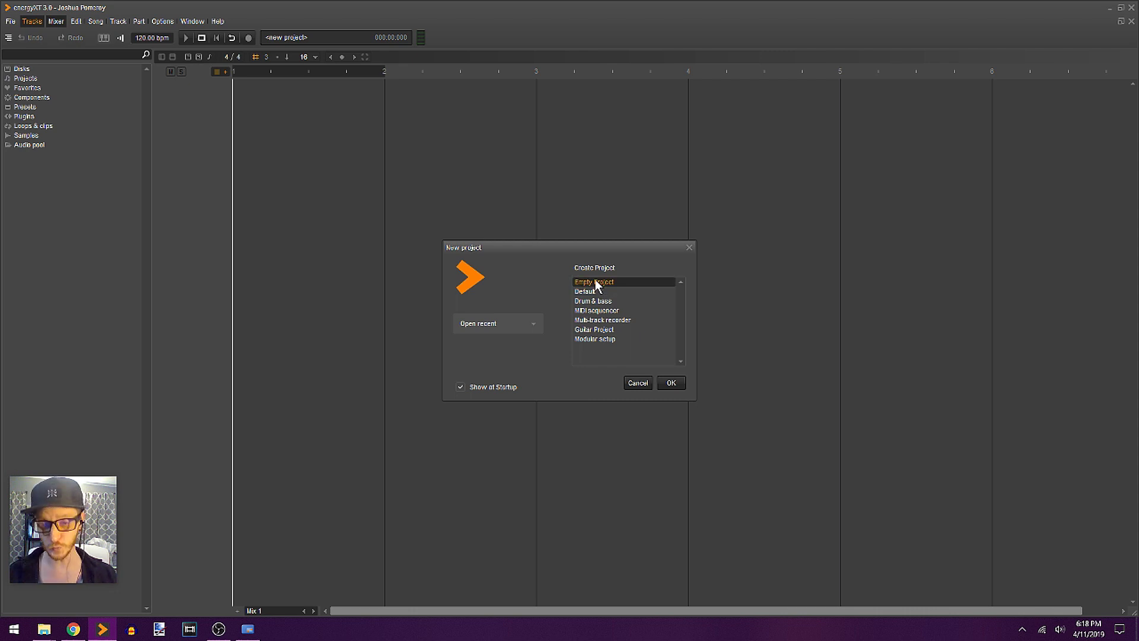
left_click(672, 384)
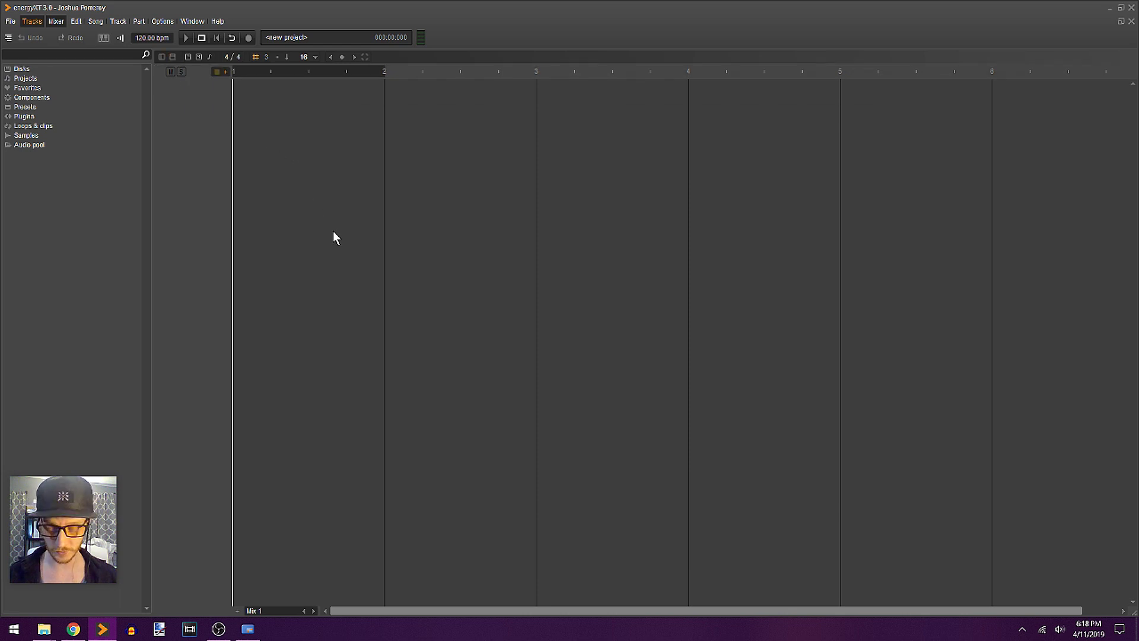
left_click(160, 57)
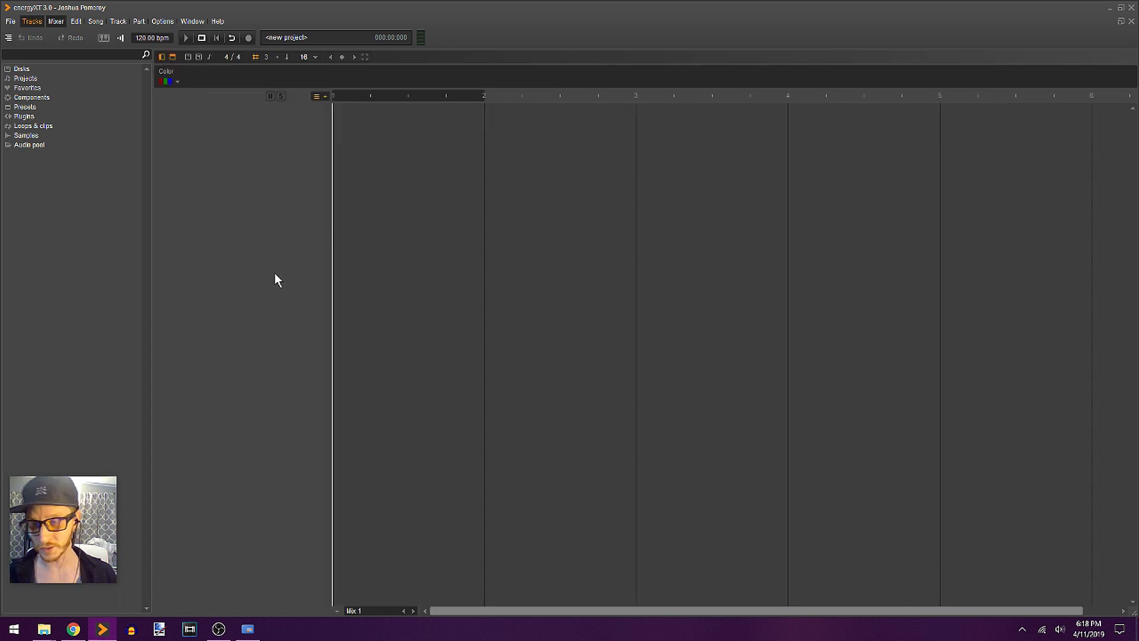
left_click(161, 57)
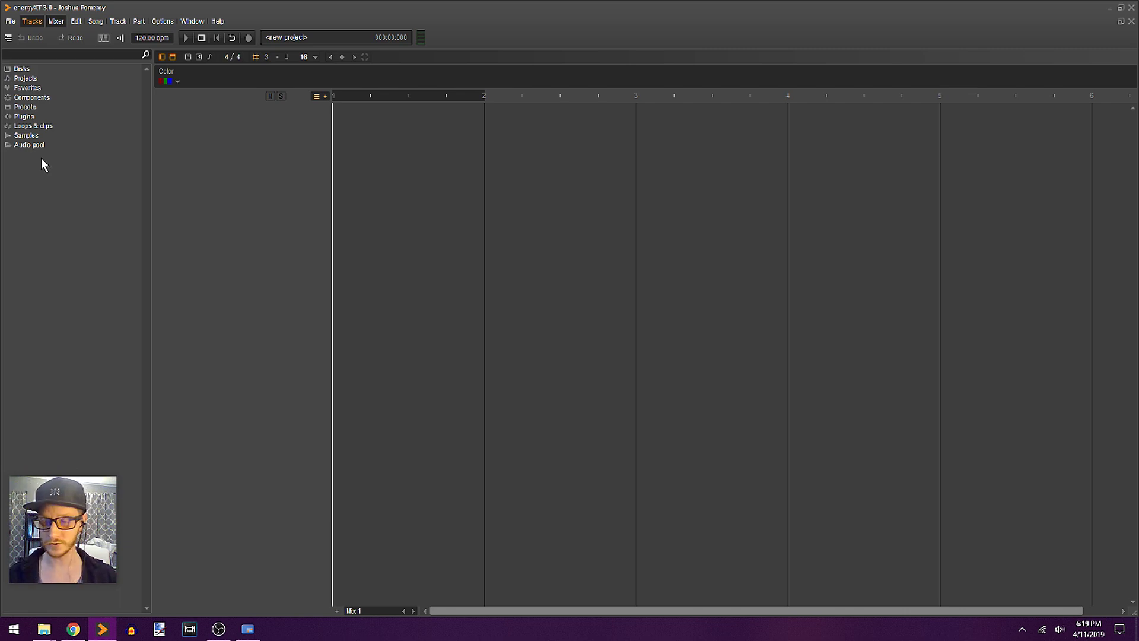
Add a drum track from the 808bd2.wav sample in the Kicks sample folder.
left_click(34, 137)
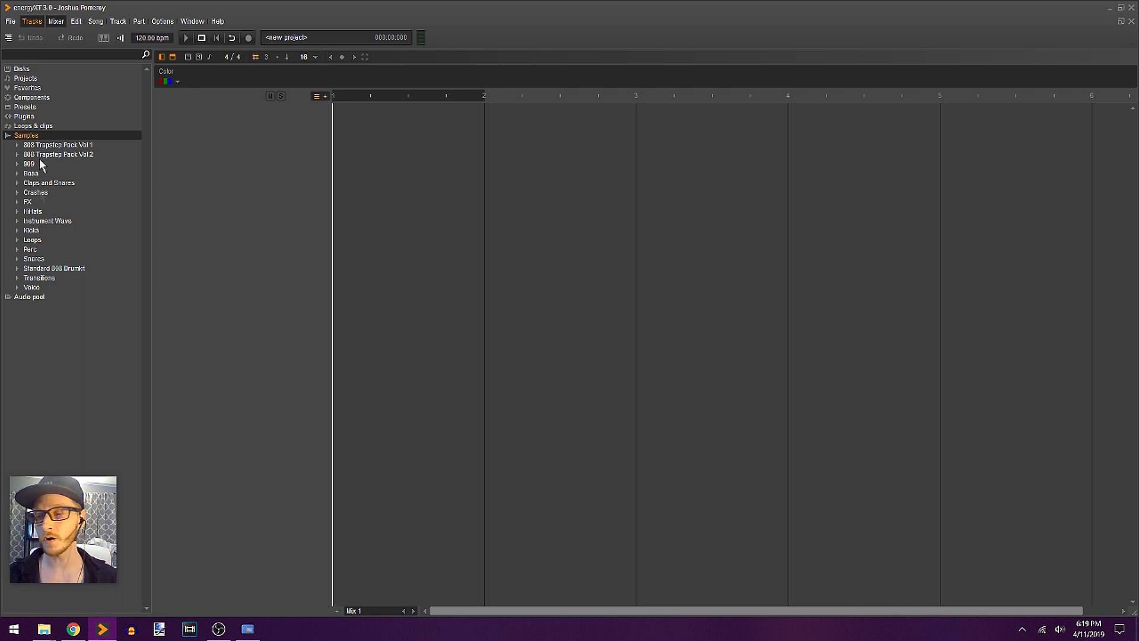
left_click(33, 230)
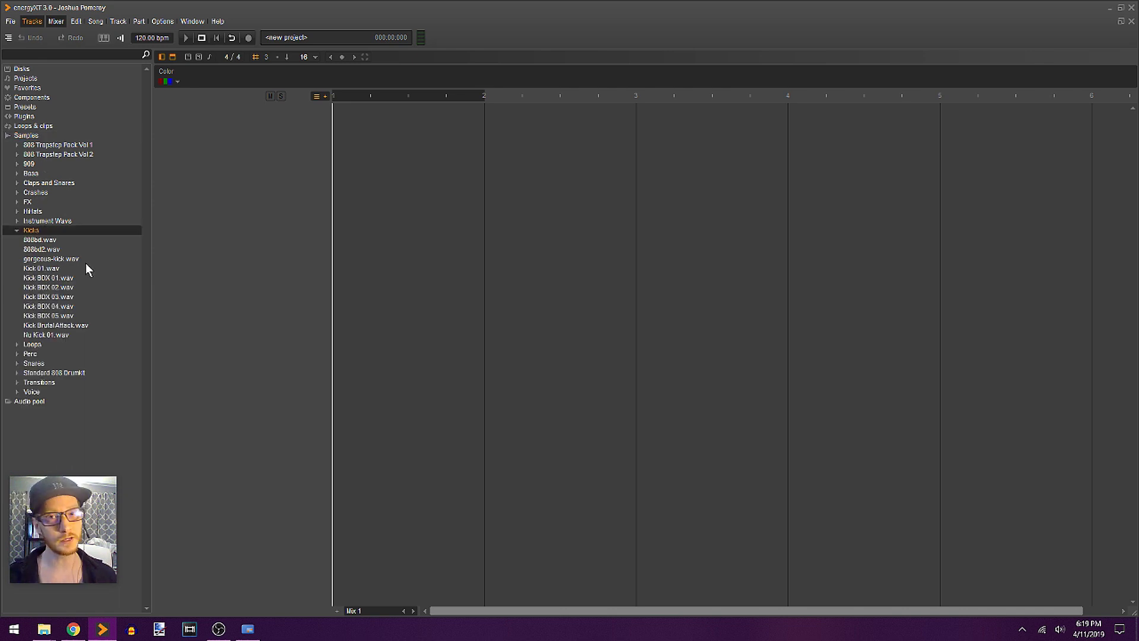
left_click(48, 250)
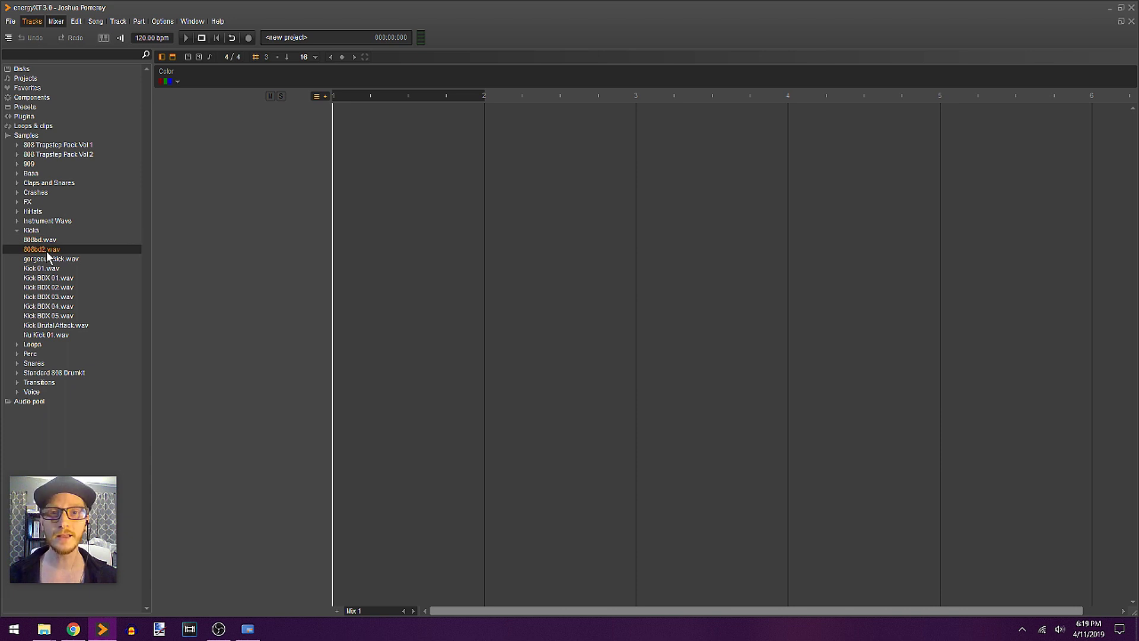
left_click_drag(49, 253, 617, 188)
Load Kick BDX 04.wav onto the drum sampler's first pad, replace it with 808bd2.wav, and close the sampler.
double_click(285, 122)
left_click(539, 233)
left_click_drag(50, 307, 530, 245)
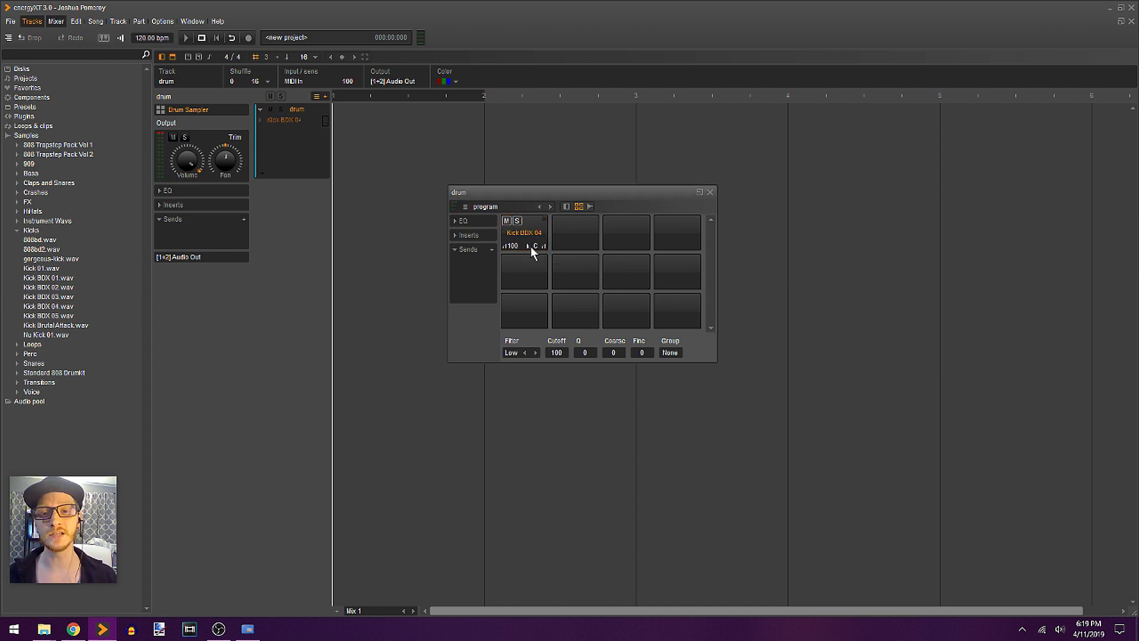
left_click_drag(43, 252, 535, 246)
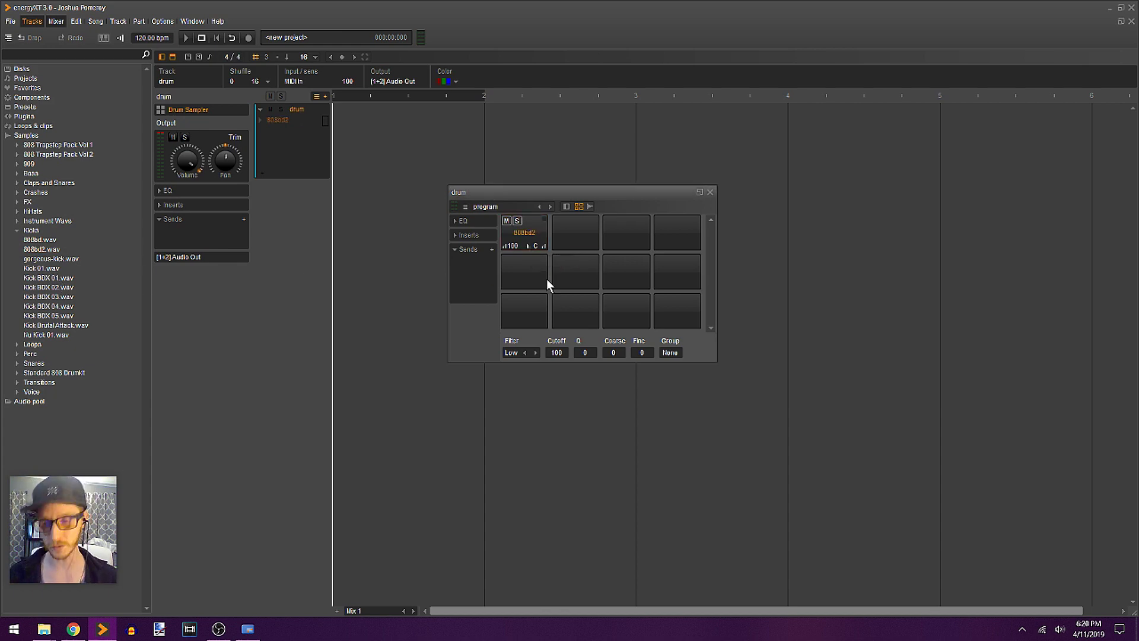
left_click(710, 192)
Rename the drum track as Kick.
key("F2")
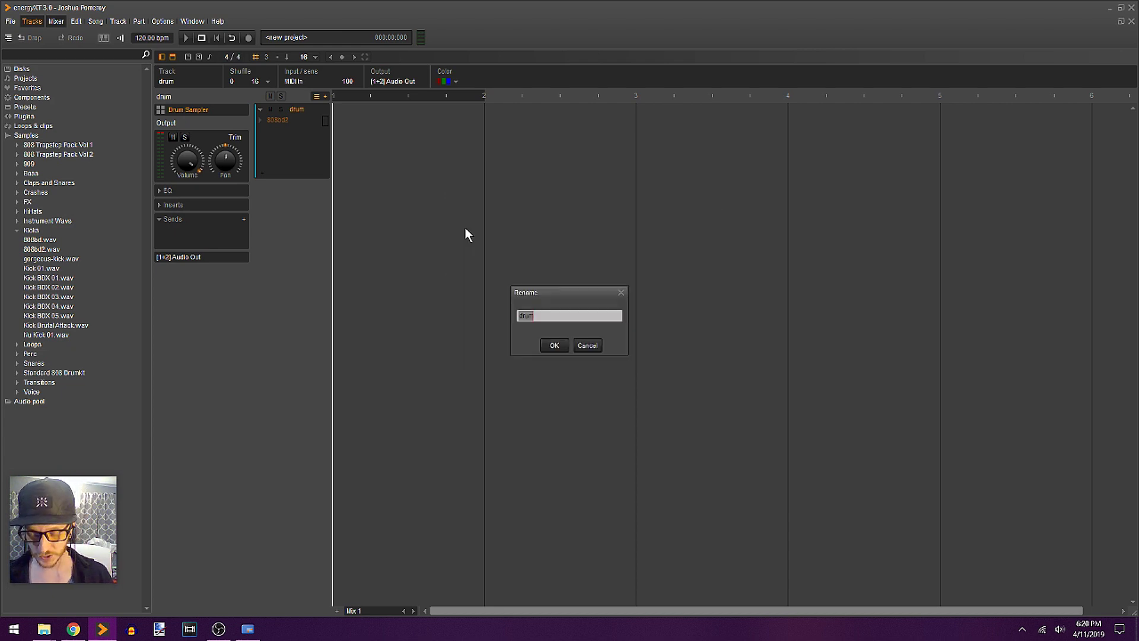
type("Kick")
key("Return")
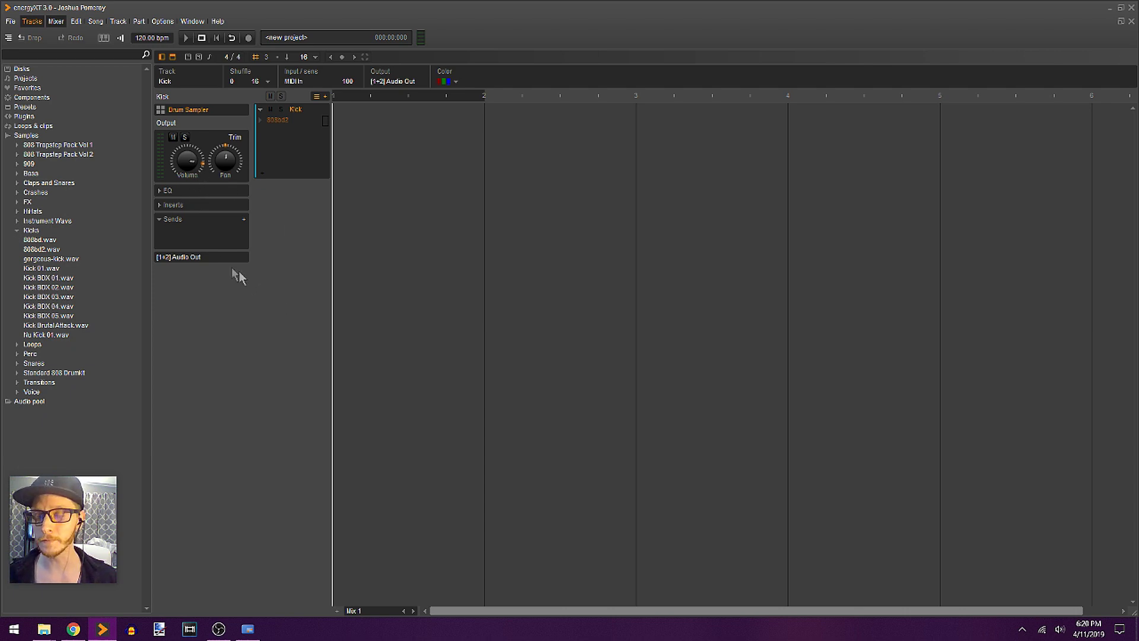
Add a second drum track from Clap Short 01.wav in the Claps and Snares folder and rename it as Clap.
left_click(48, 183)
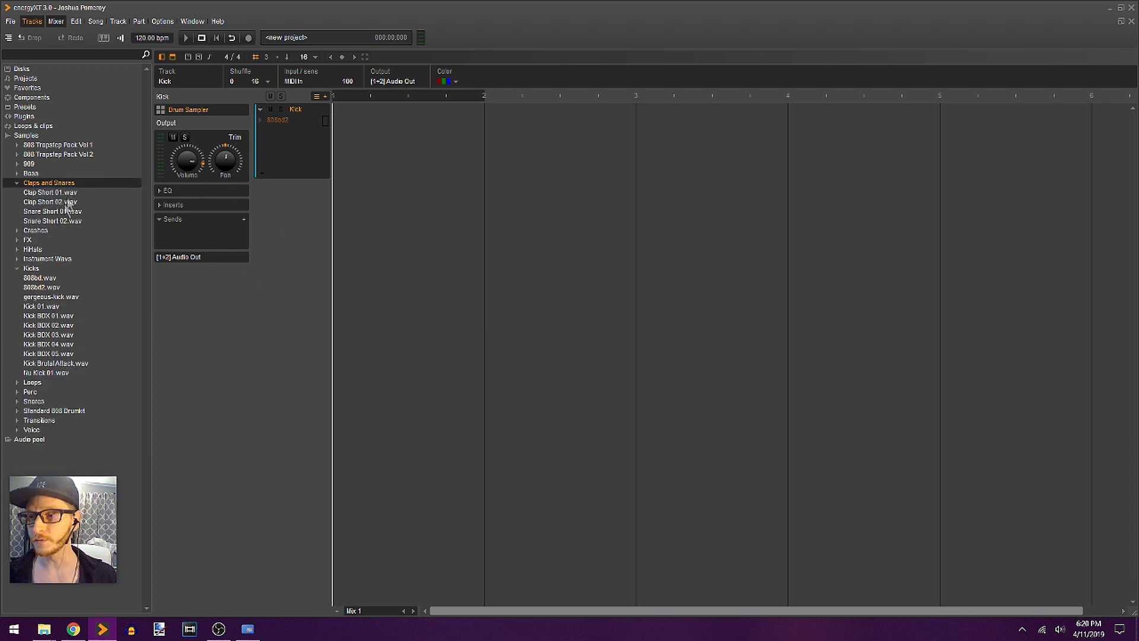
left_click(53, 203)
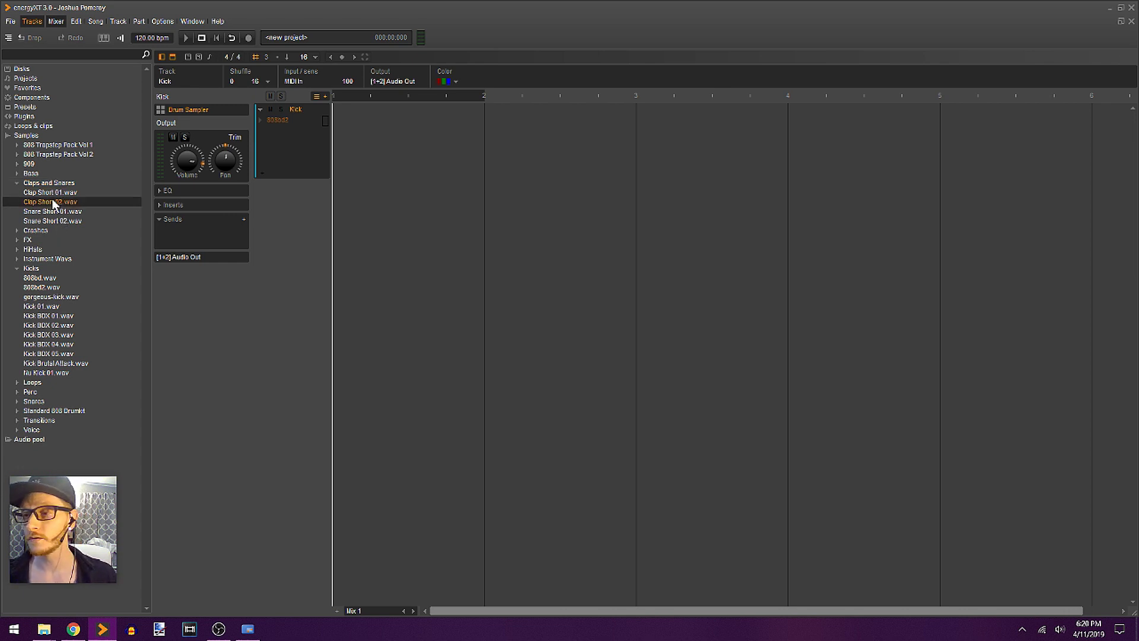
left_click(55, 193)
left_click_drag(56, 194, 340, 217)
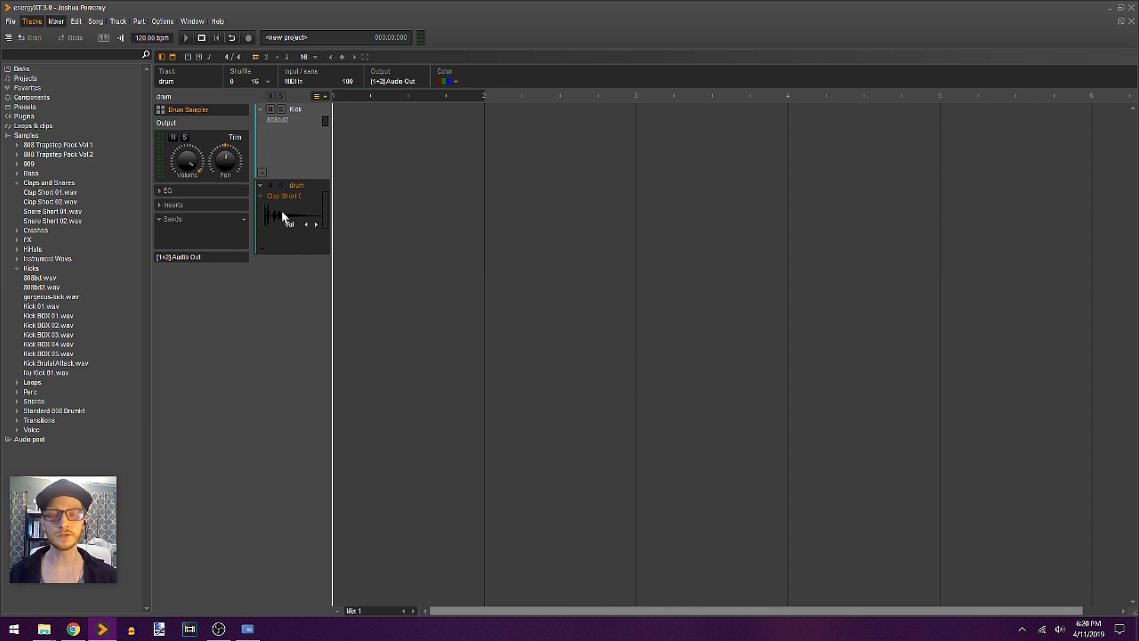
key("F2")
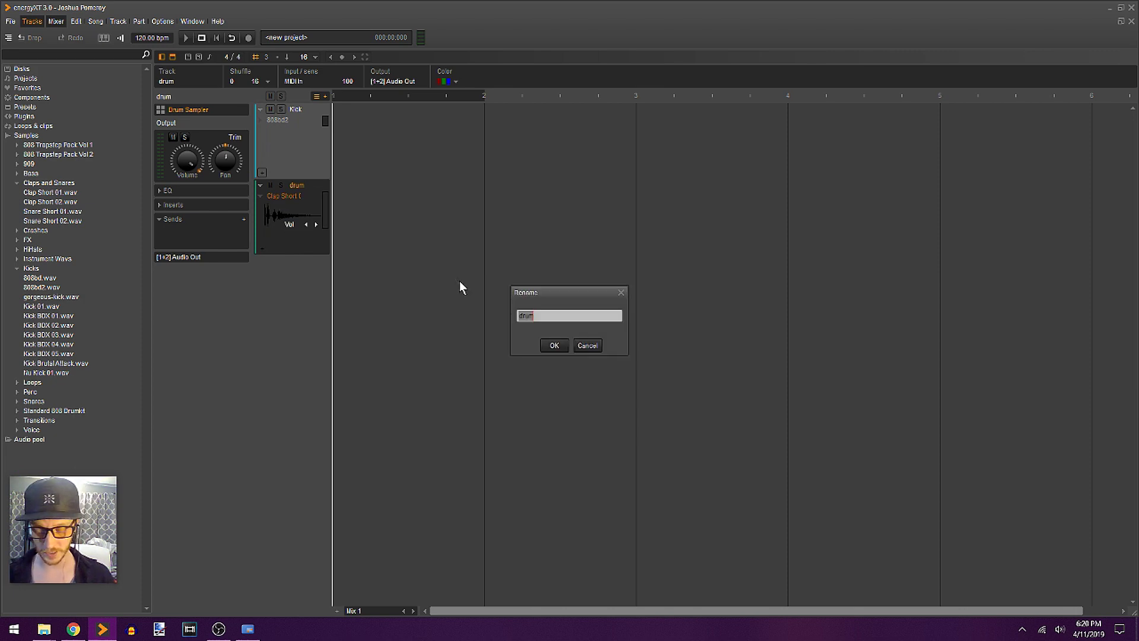
type("Clap")
key("Return")
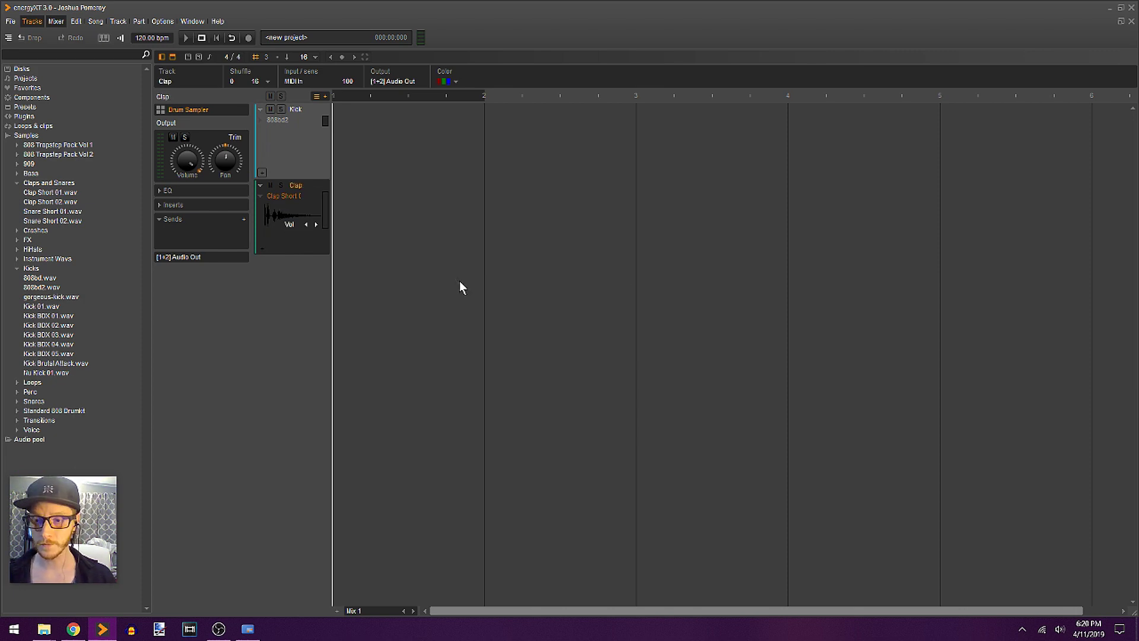
Delete the [3+4] Audio Out channel from the mixer.
left_click(56, 21)
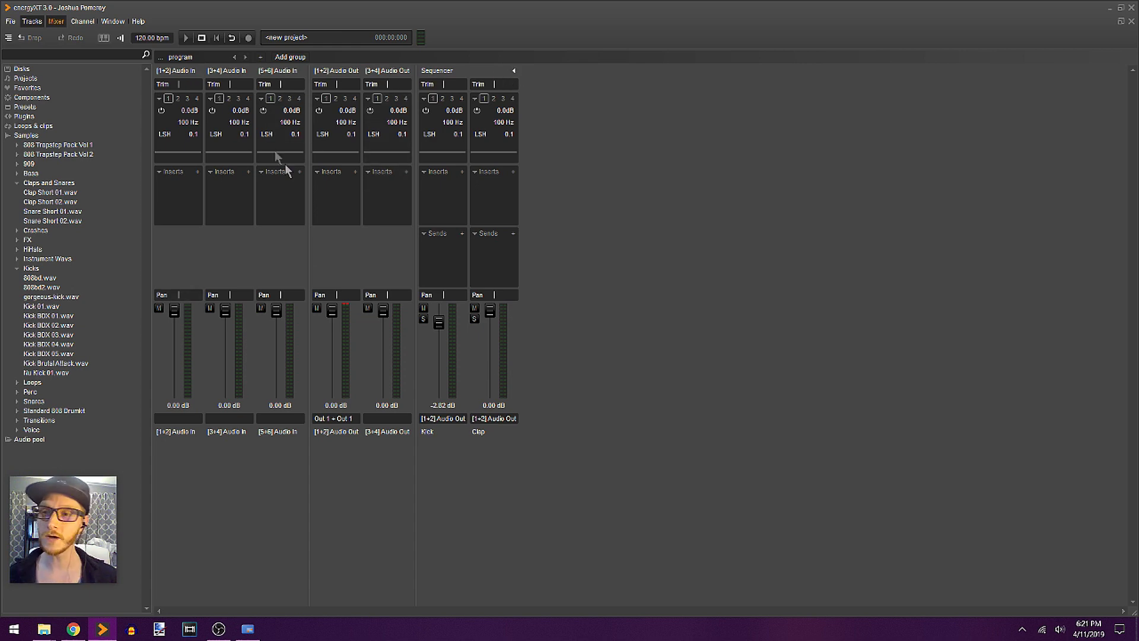
right_click(394, 73)
left_click(426, 91)
Rename the mixer's [1+2] Audio Out channel as Audio Out.
right_click(332, 69)
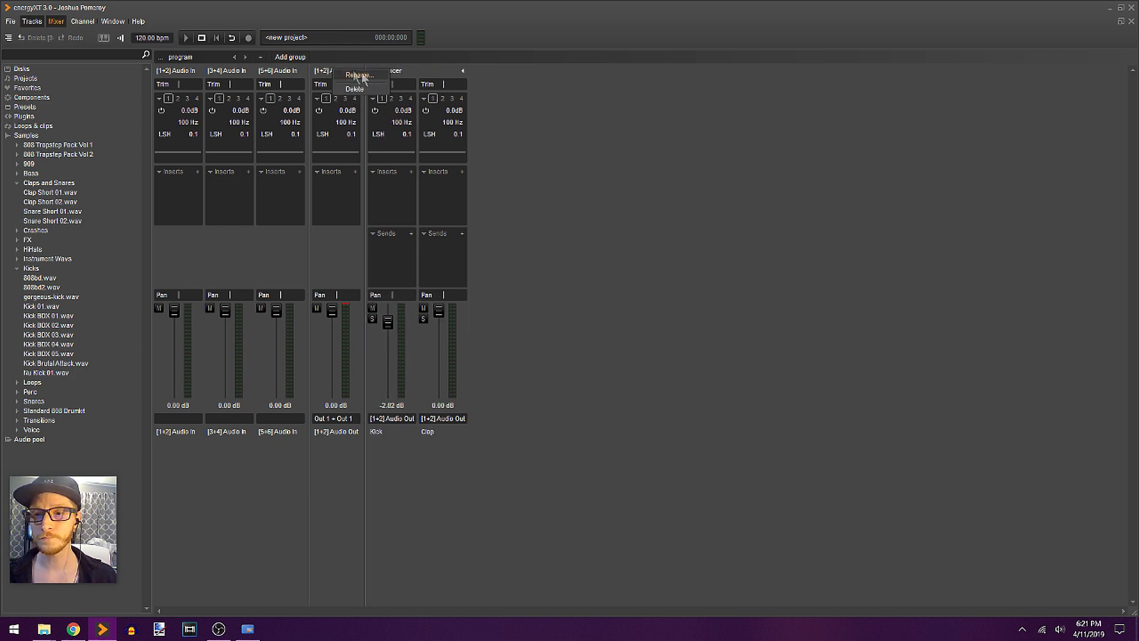
left_click(374, 77)
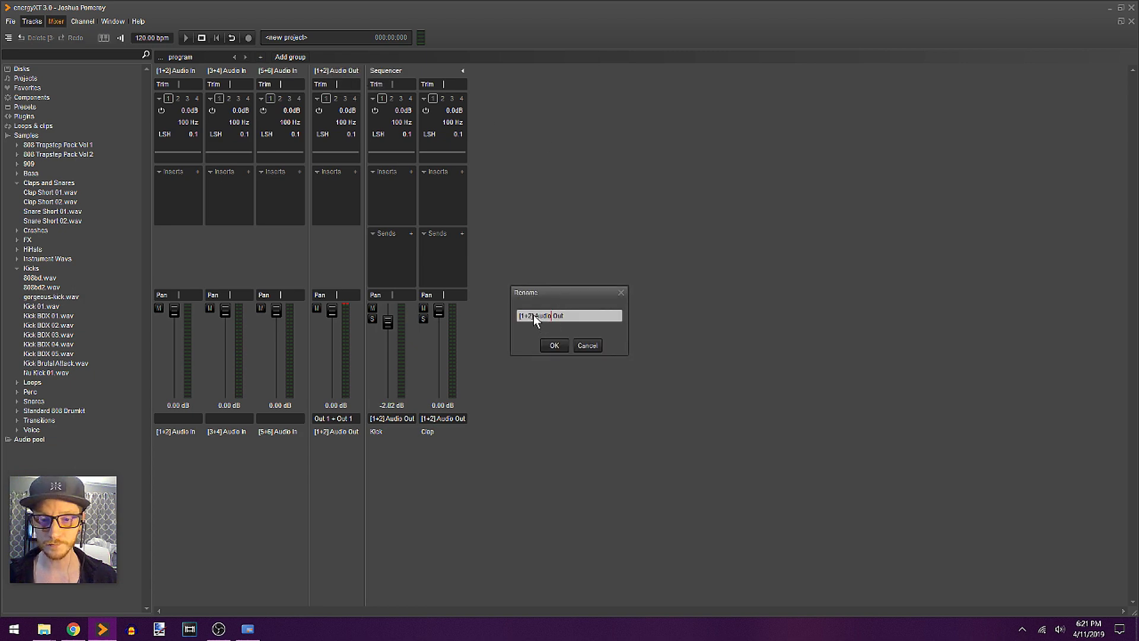
left_click_drag(535, 315, 487, 318)
key("BackSpace")
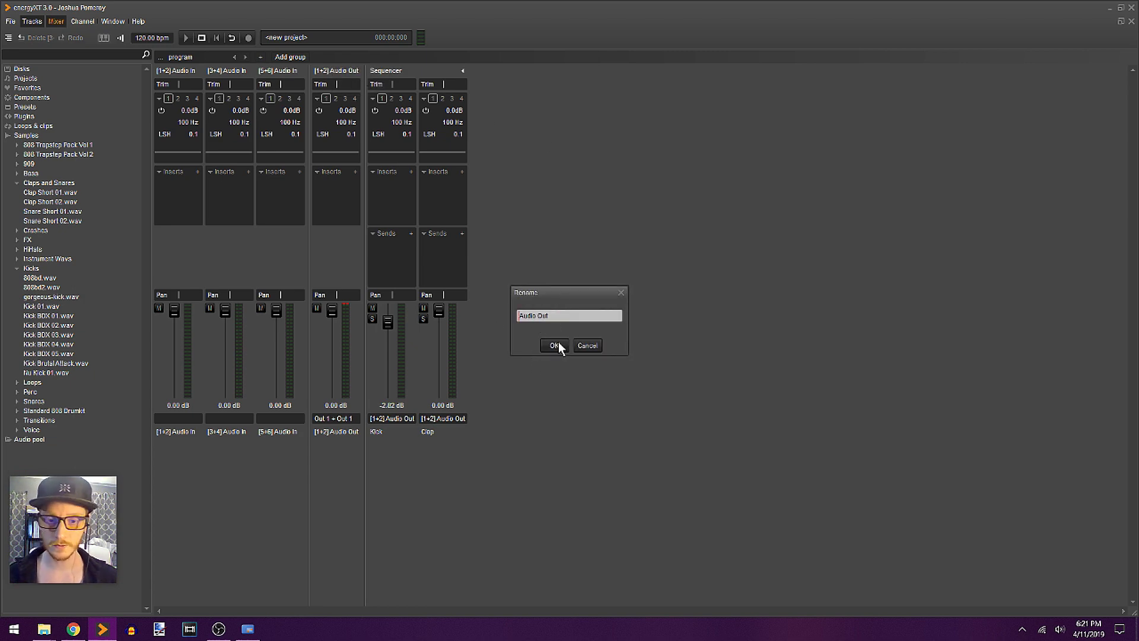
left_click(554, 345)
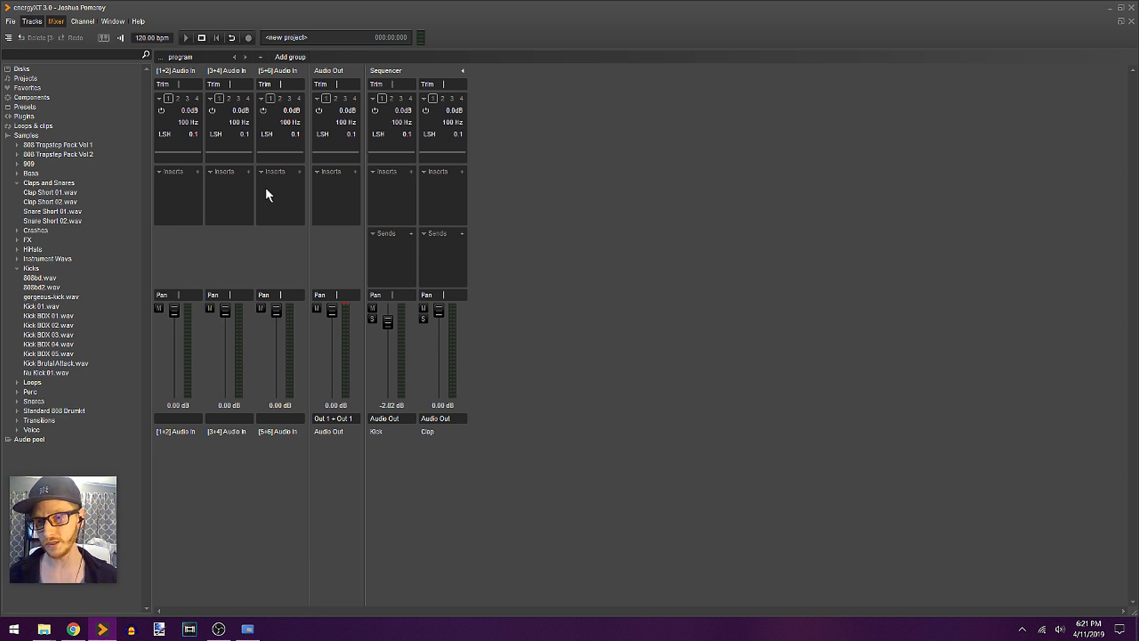
Delete the [5+6] and [3+4] Audio In channels from the mixer.
right_click(270, 71)
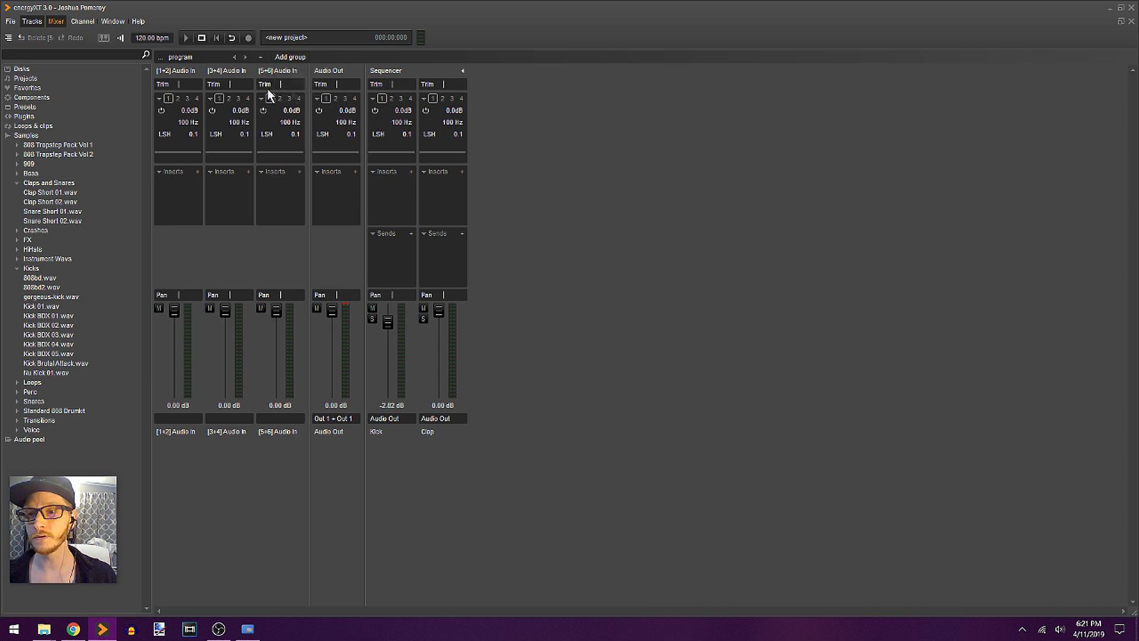
left_click(276, 89)
right_click(234, 71)
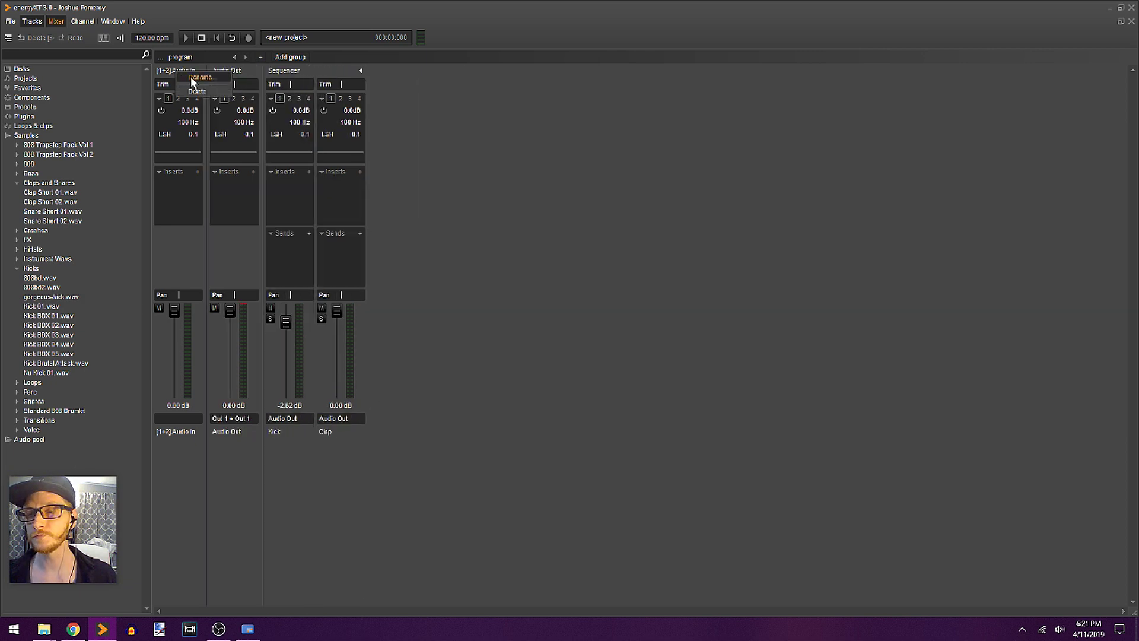
Rename the mixer's [1+2] Audio In channel as Audio In.
double_click(176, 73)
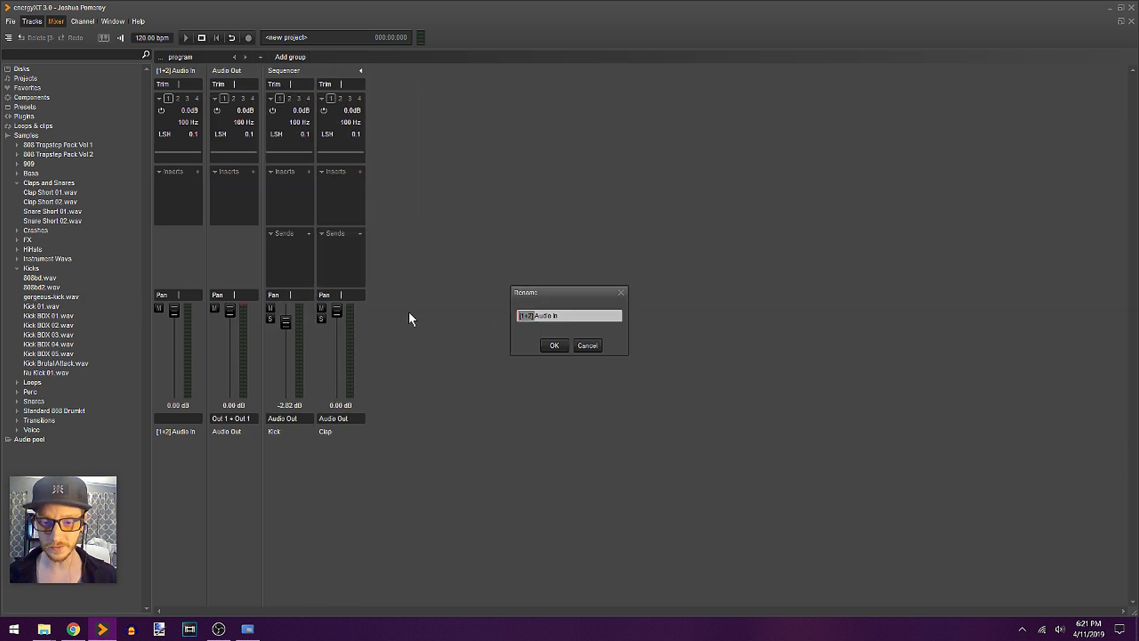
key("BackSpace")
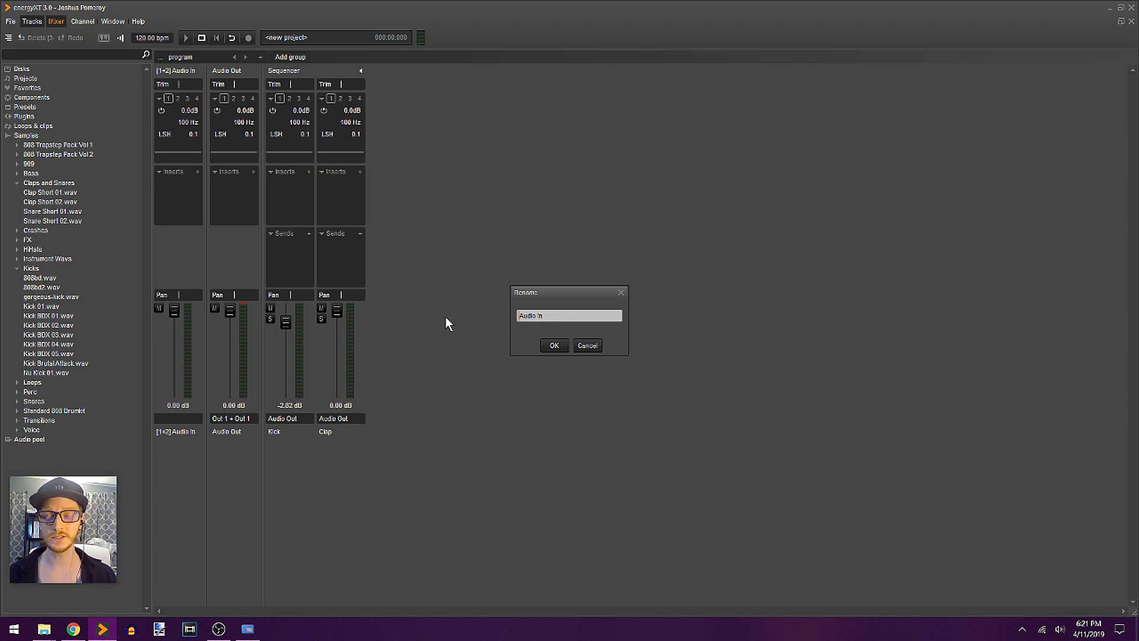
left_click(552, 346)
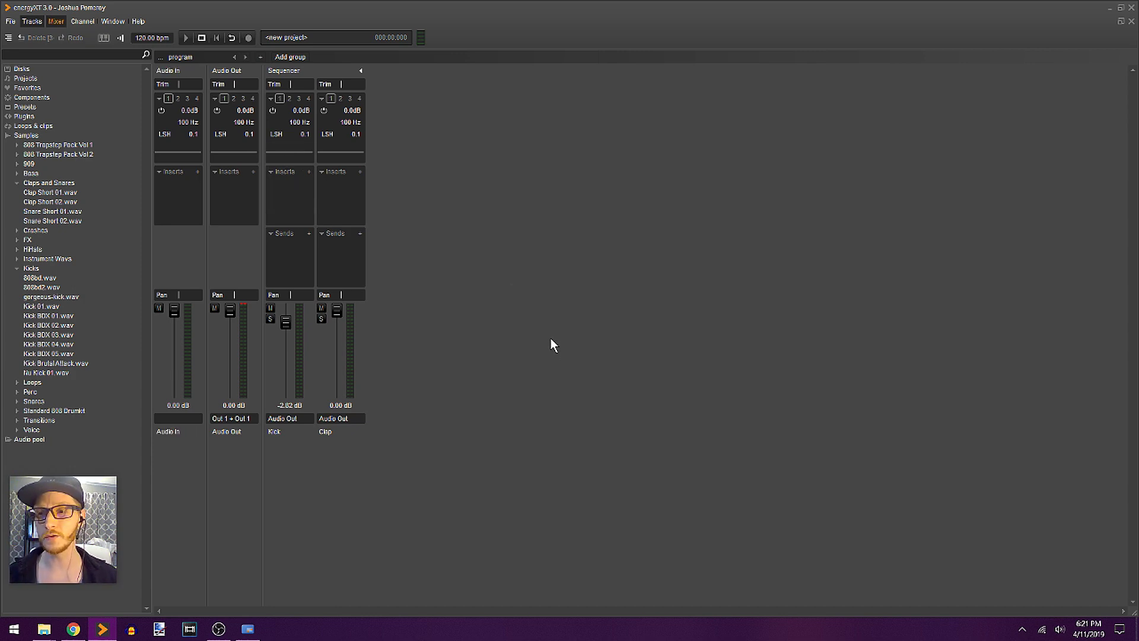
Give the Kick and Clap tracks random colours, and fine-tune the resulting blue by adjusting its green value.
left_click(33, 22)
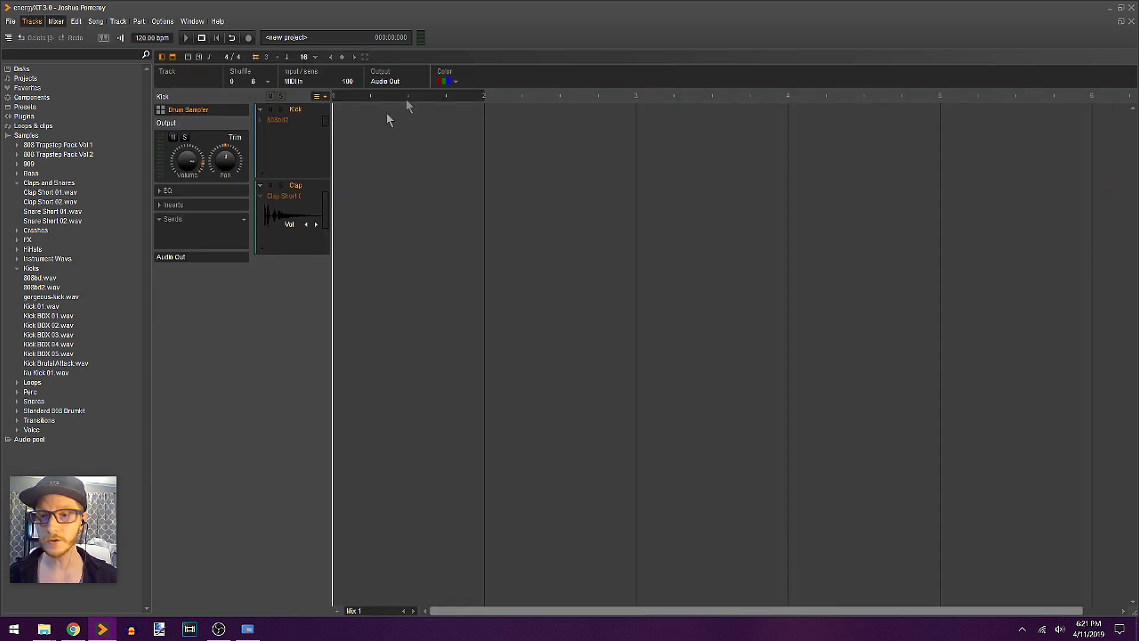
left_click(457, 83)
left_click(460, 95)
left_click(454, 83)
left_click(460, 93)
left_click(455, 83)
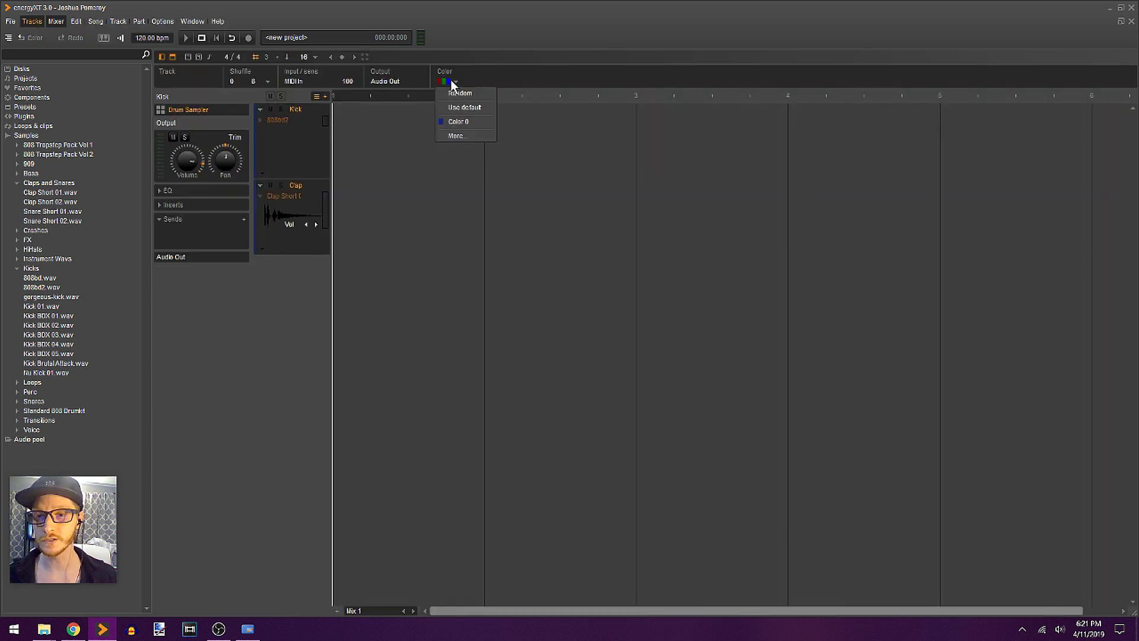
left_click(455, 136)
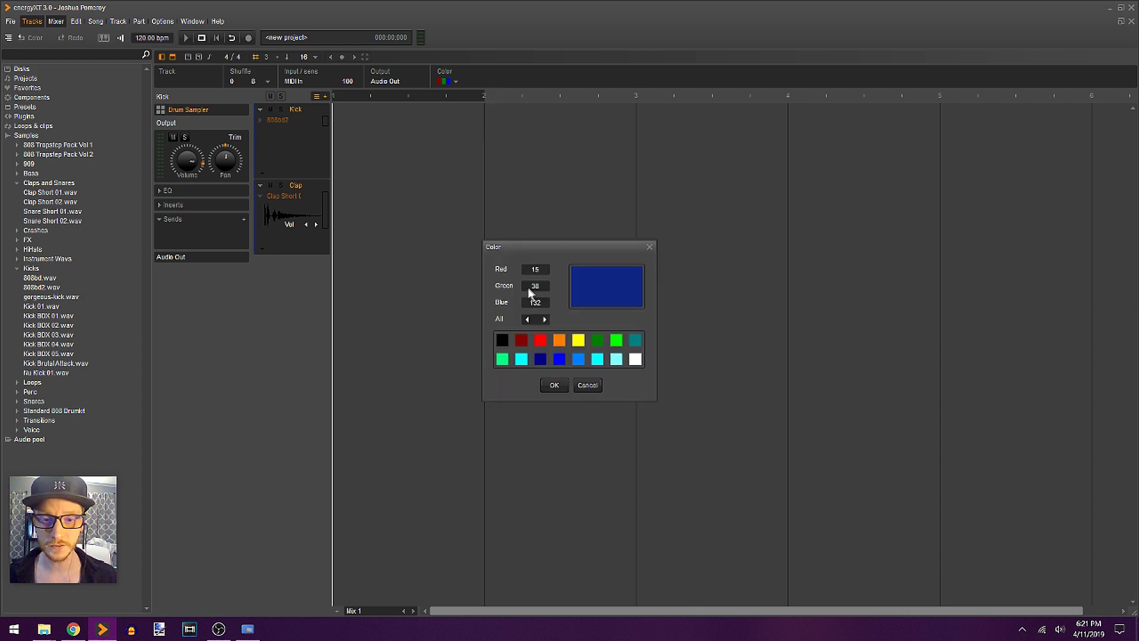
left_click_drag(528, 287, 554, 306)
key("Return")
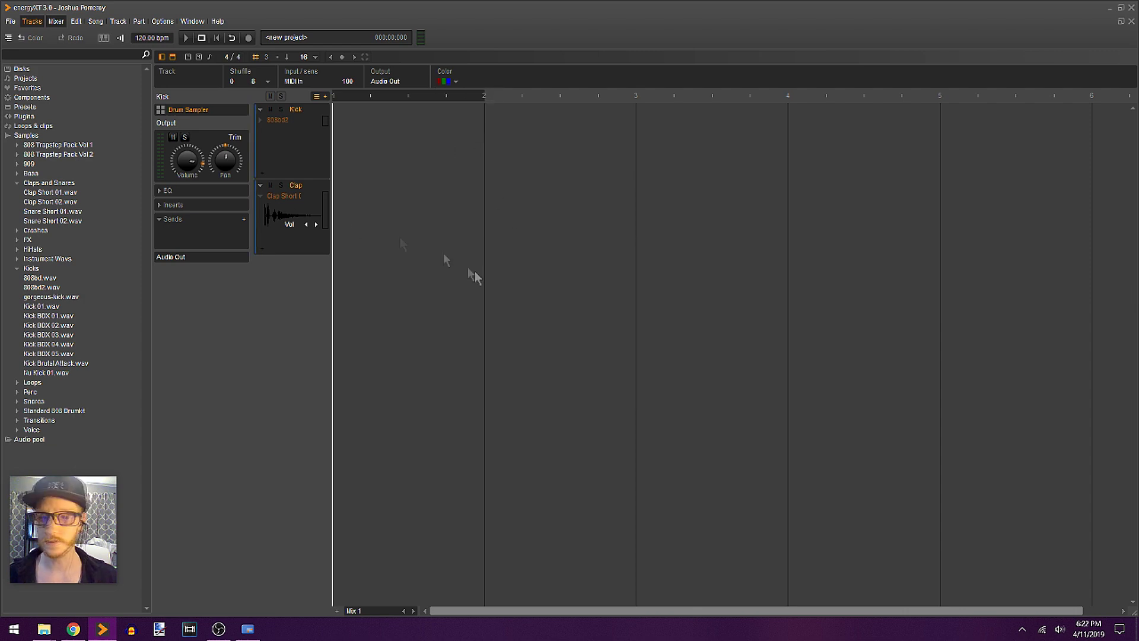
Collapse the Kick and Clap tracks in the track list.
left_click(260, 121)
left_click(279, 145)
left_click(260, 109)
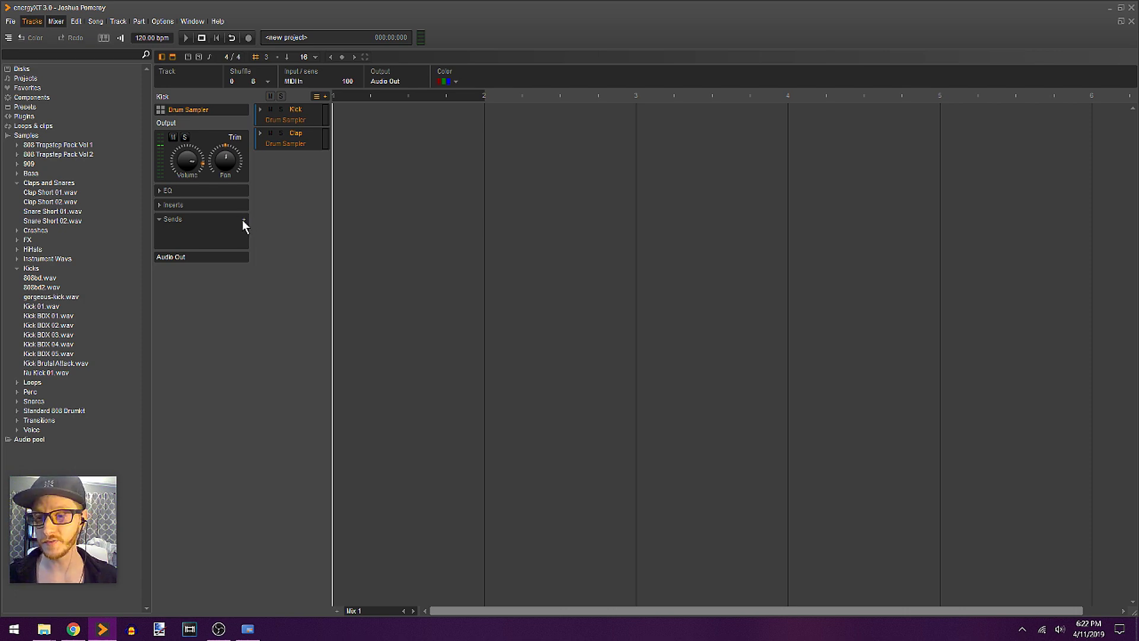
Add Reverb and Delay from the Multi Effect set as sends on the Kick track.
left_click(243, 221)
mouse_move(292, 240)
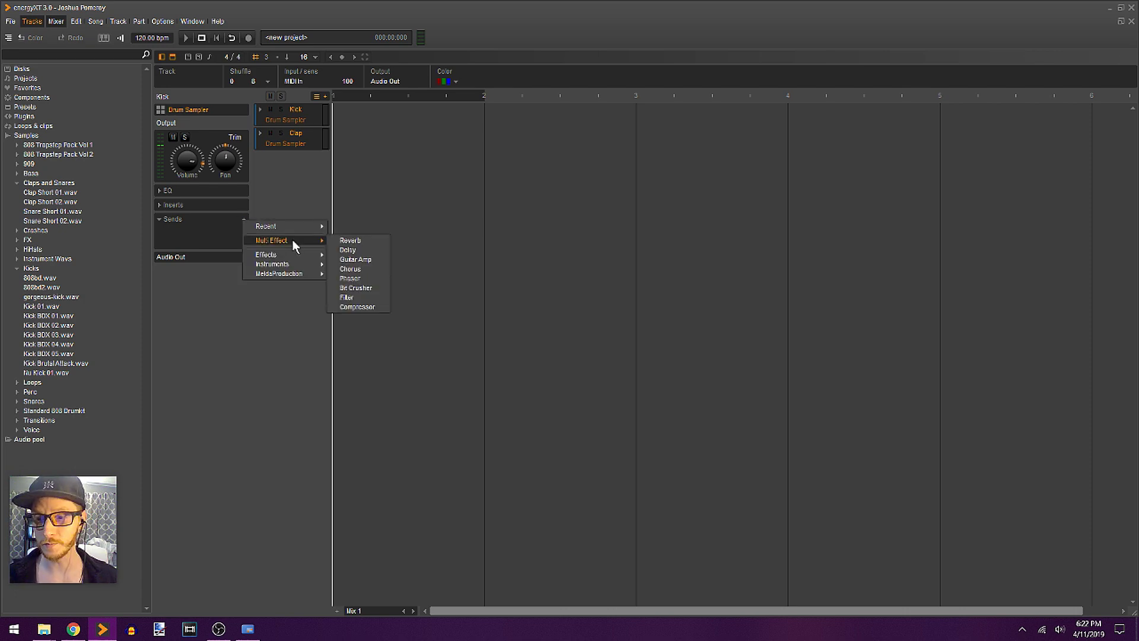
left_click(350, 241)
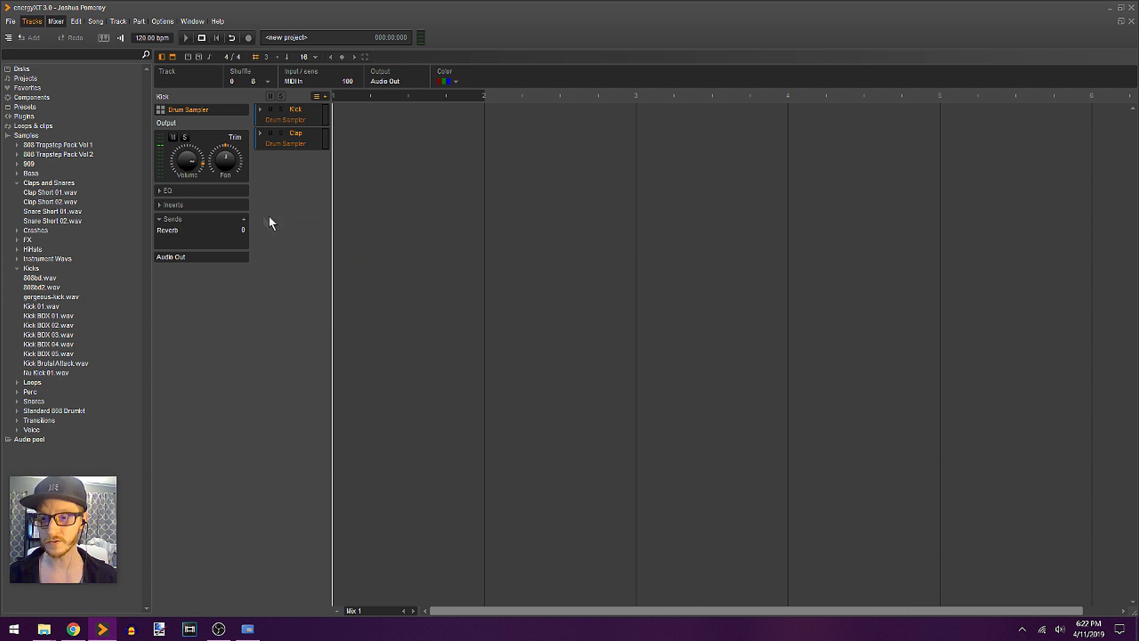
left_click(244, 219)
mouse_move(301, 245)
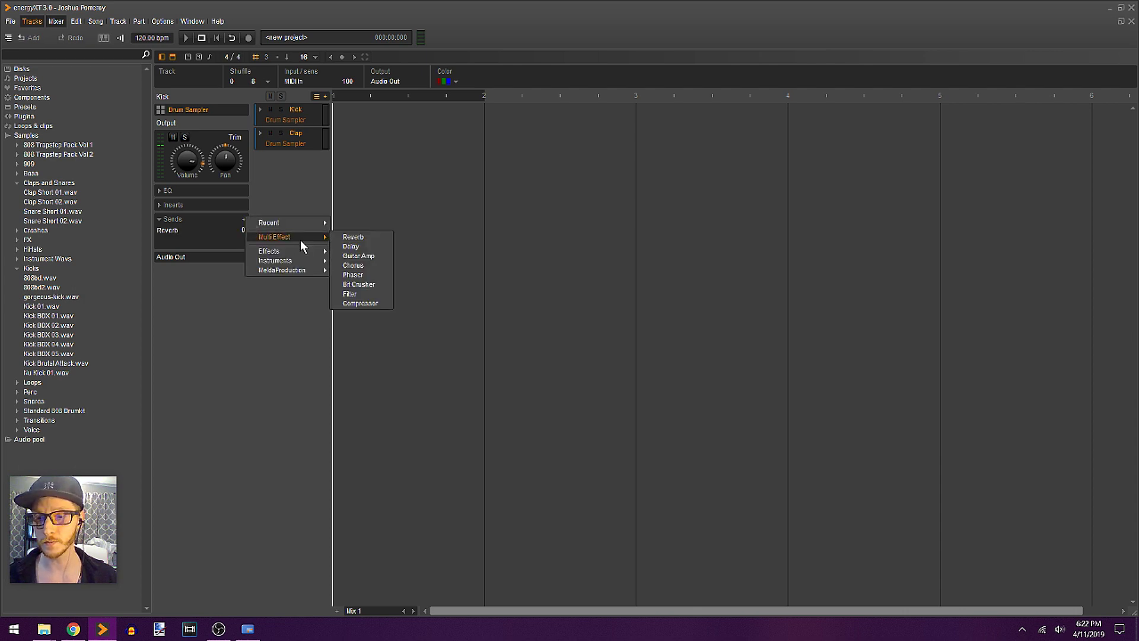
left_click(388, 246)
left_click_drag(178, 243, 196, 244)
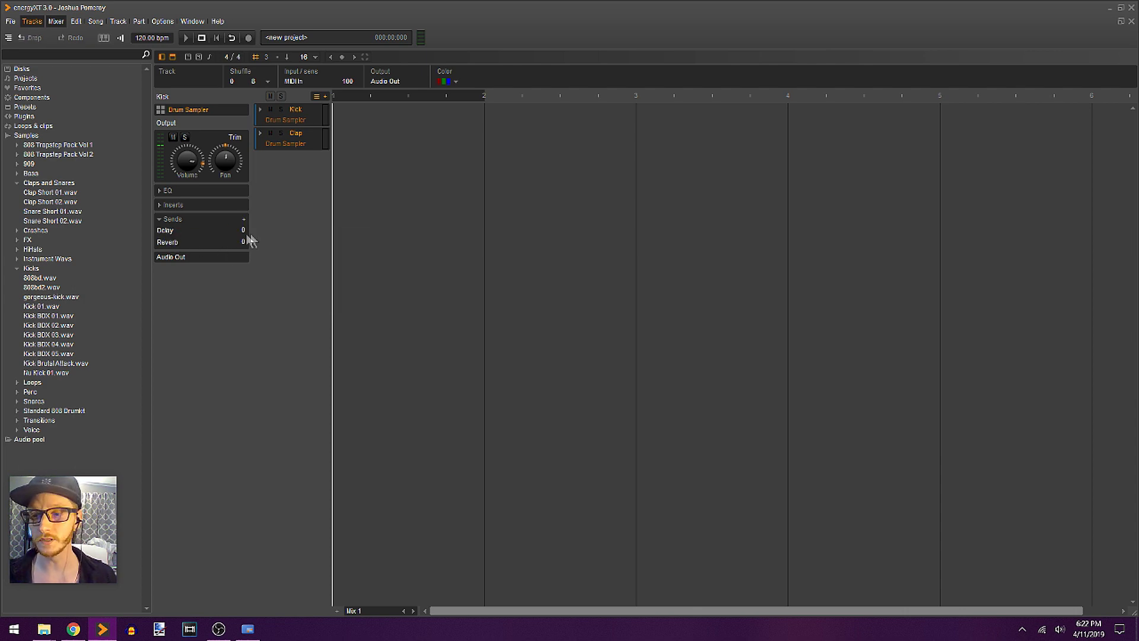
In the mixer, enable low-shelf EQ band 1 on the Delay and Reverb channels at -24 dB, 20 Hz, with widths 0.3 and 0.1.
left_click(56, 22)
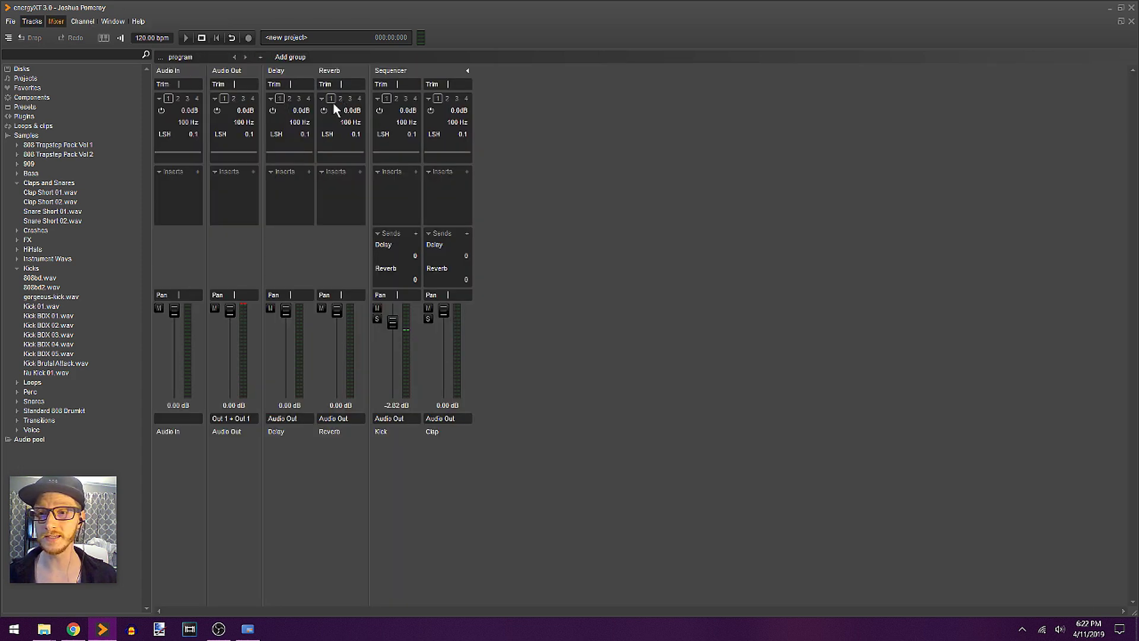
left_click(273, 110)
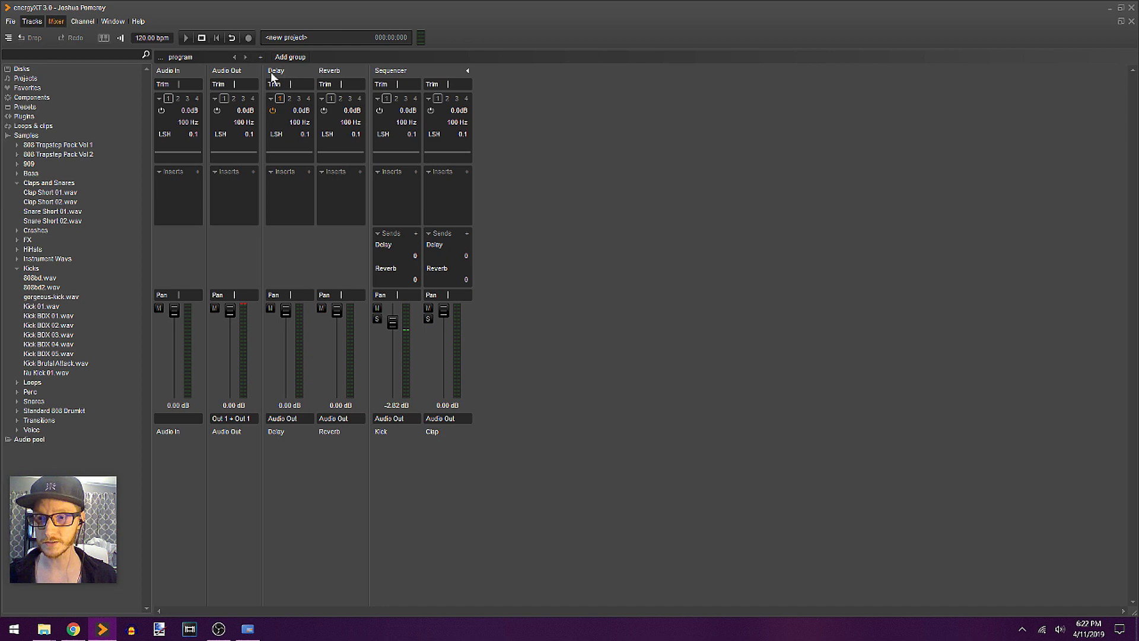
left_click_drag(300, 112, 212, 368)
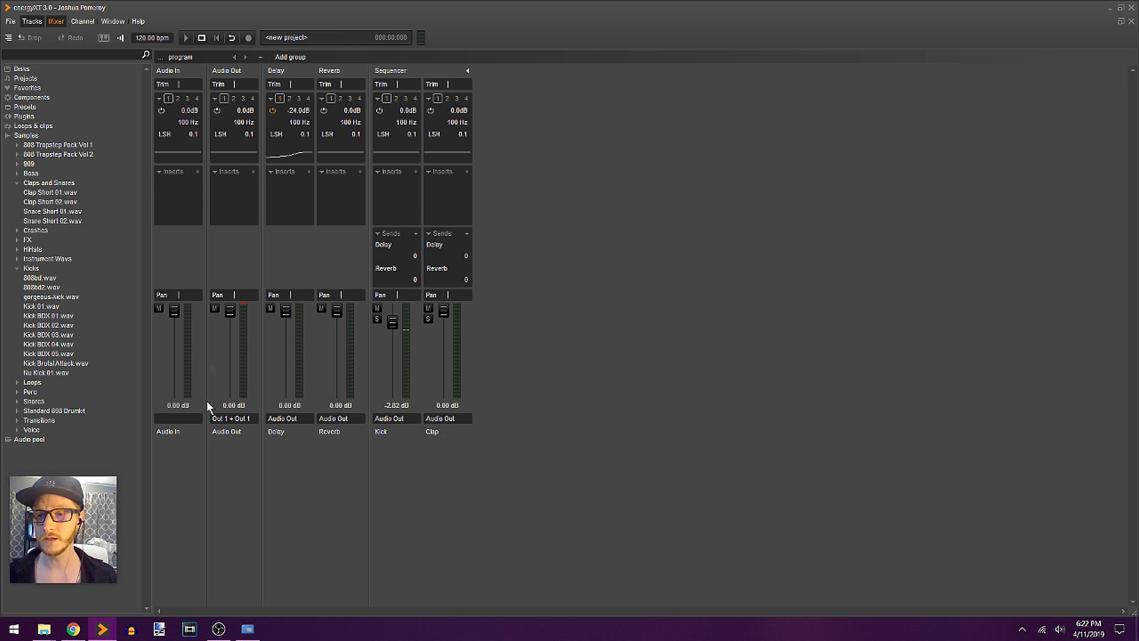
scroll(299, 125, "down", 5)
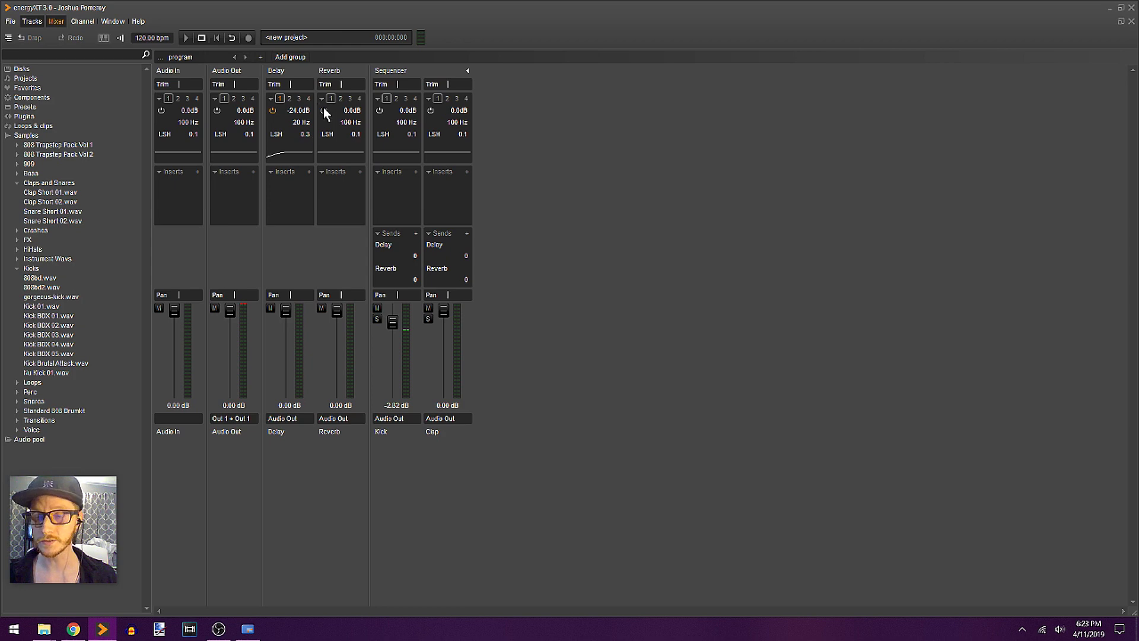
left_click_drag(348, 115, 300, 267)
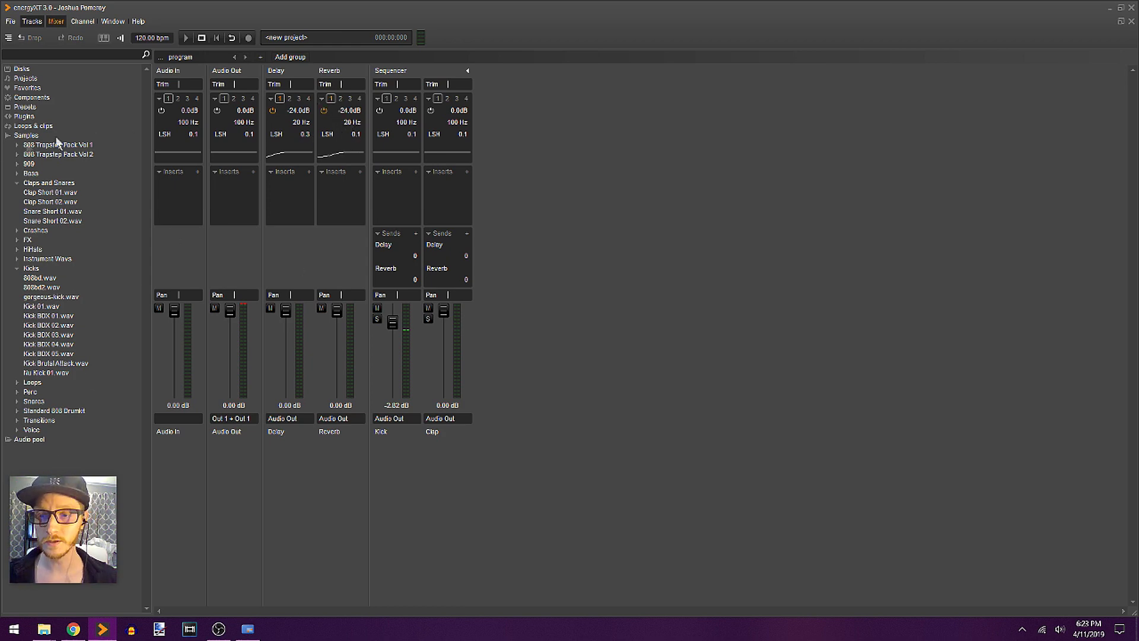
Enable high-shelf EQ band 4 on the Delay and Reverb channels at -24 dB, 20000 Hz, with width 0.2.
left_click(308, 98)
left_click(359, 98)
left_click(273, 111)
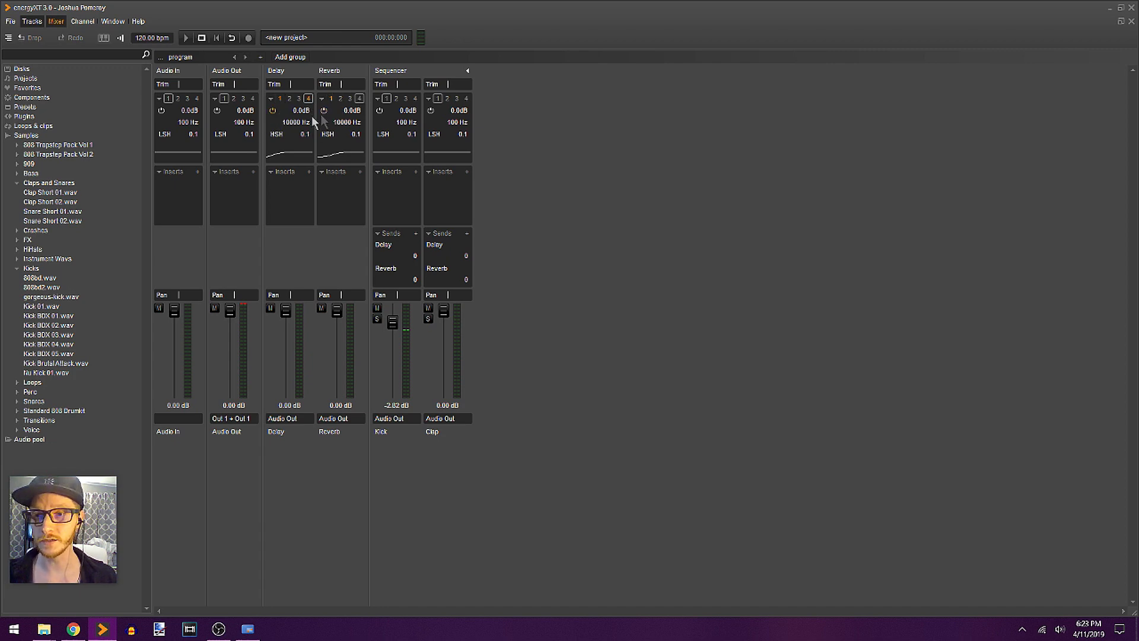
left_click_drag(303, 111, 292, 127)
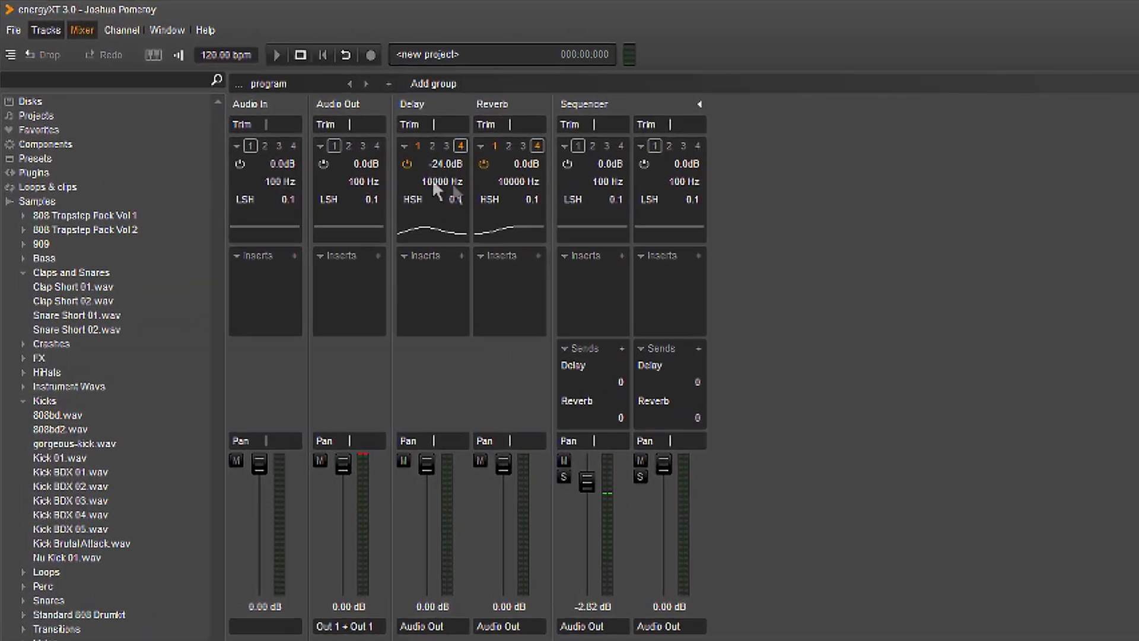
left_click_drag(436, 189, 988, 228)
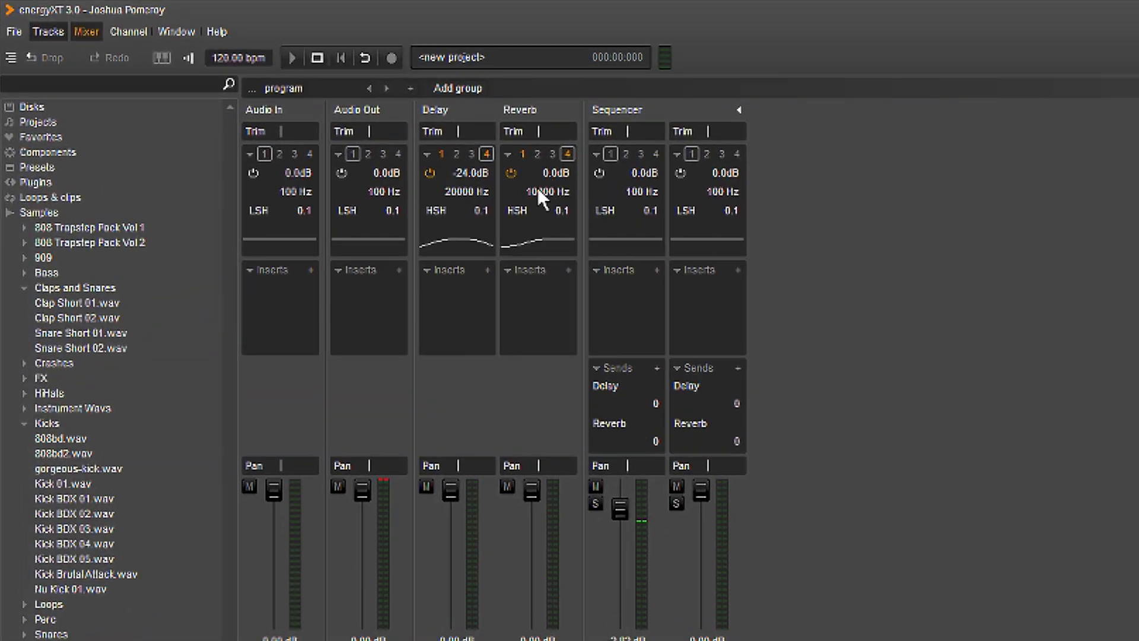
left_click_drag(547, 173, 763, 216)
left_click_drag(561, 208, 572, 208)
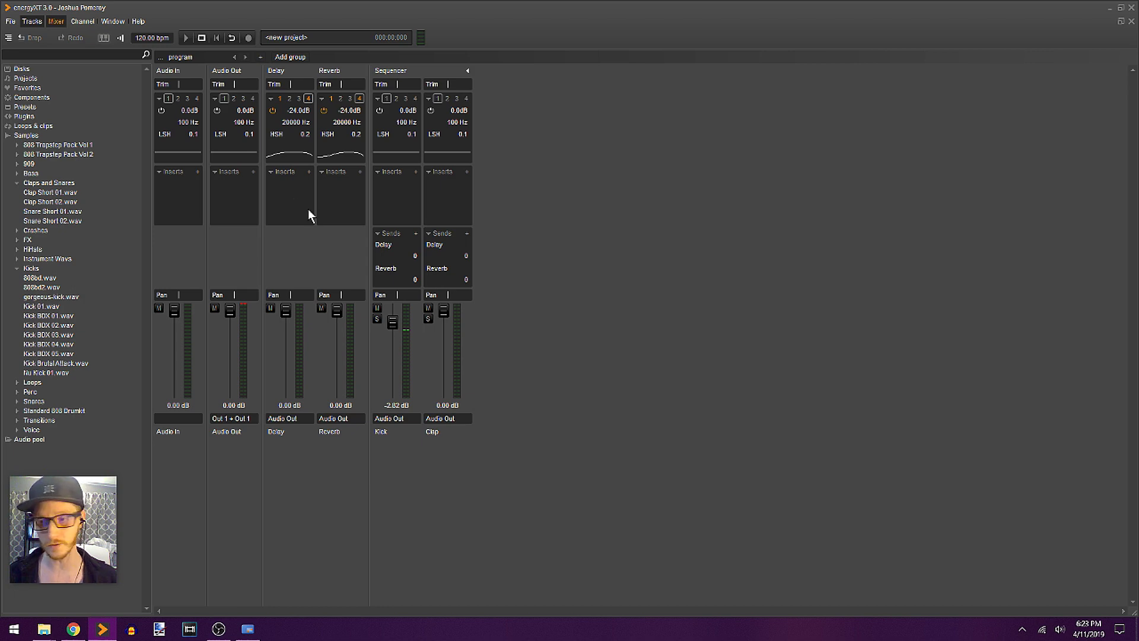
key("Tab")
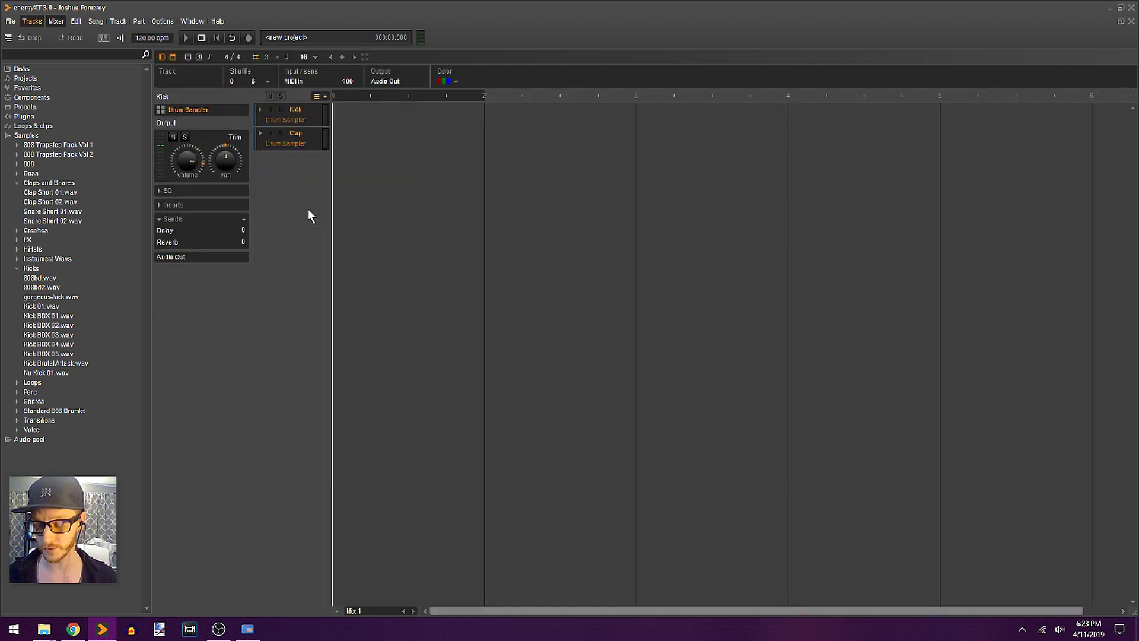
key("Tab")
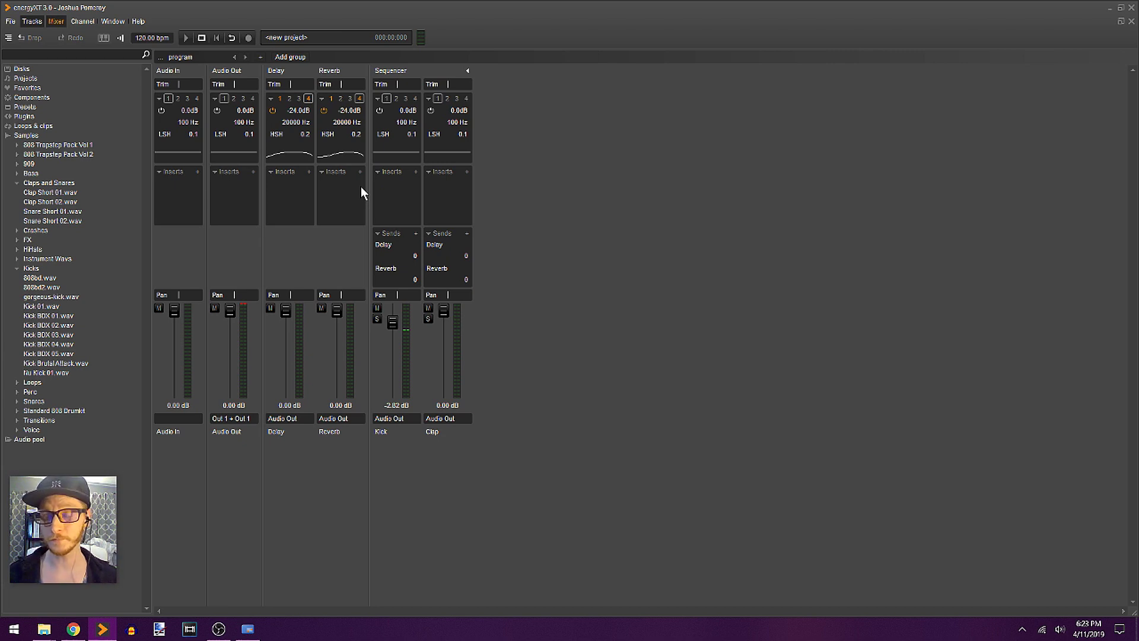
key("Tab")
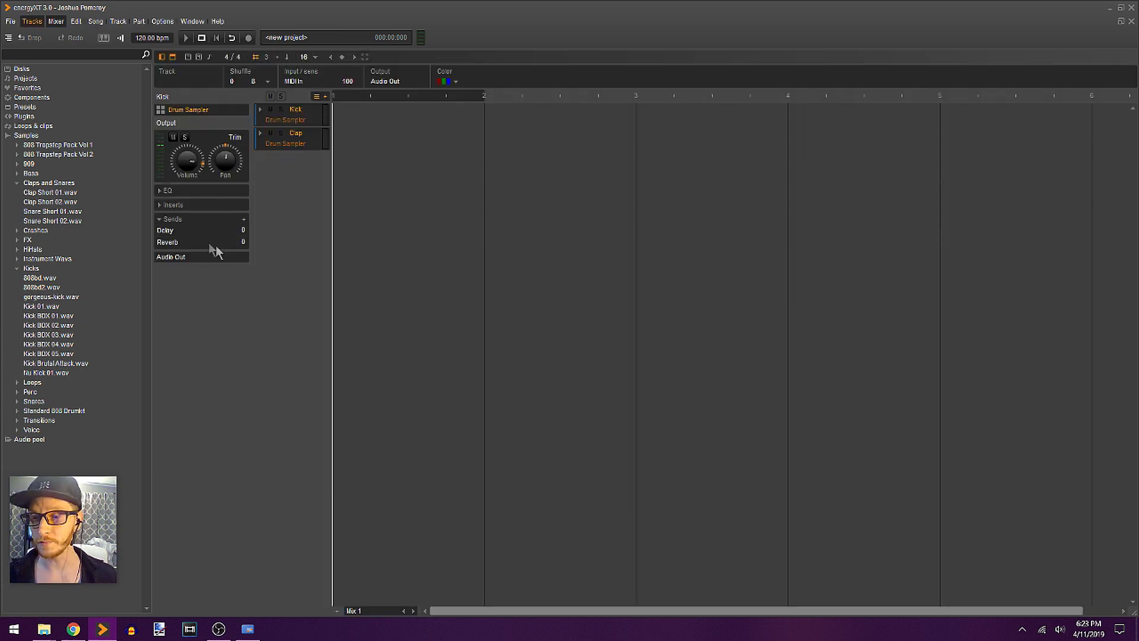
key("Tab")
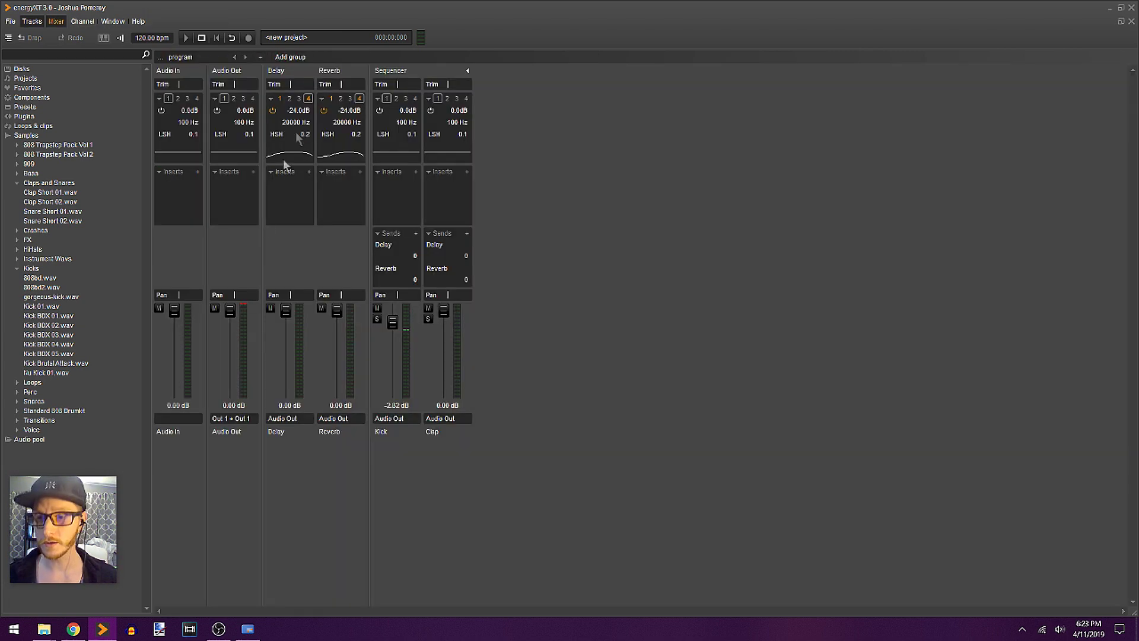
Review the effect settings of the Reverb and Delay channels, and close both effect windows.
double_click(329, 75)
left_click_drag(264, 124, 647, 220)
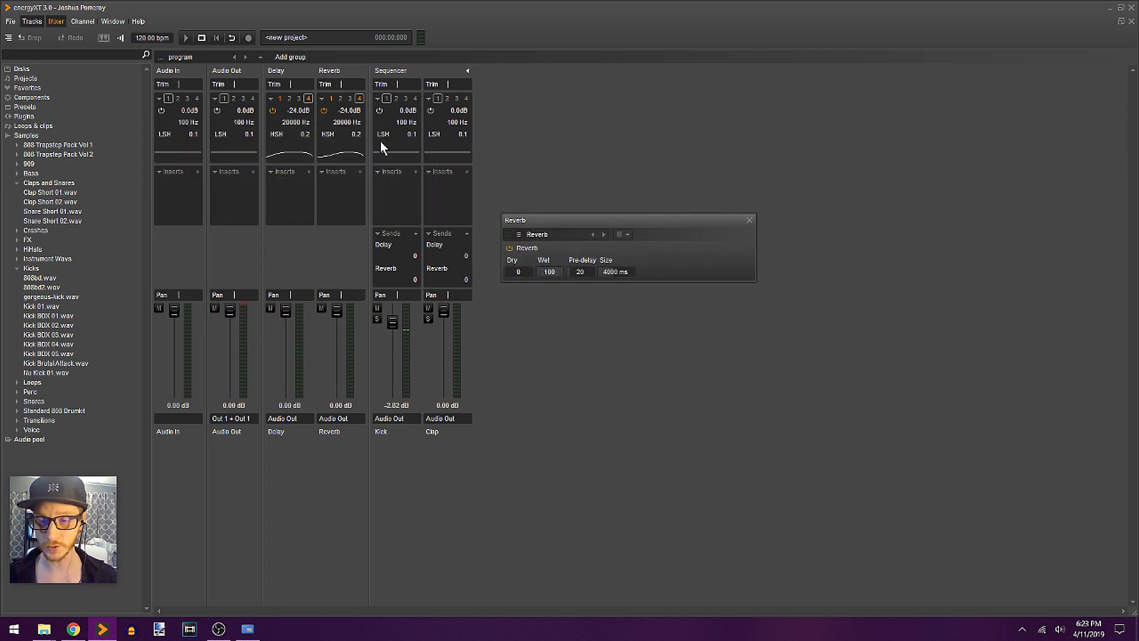
double_click(284, 74)
left_click_drag(279, 126, 610, 127)
left_click_drag(585, 165, 624, 156)
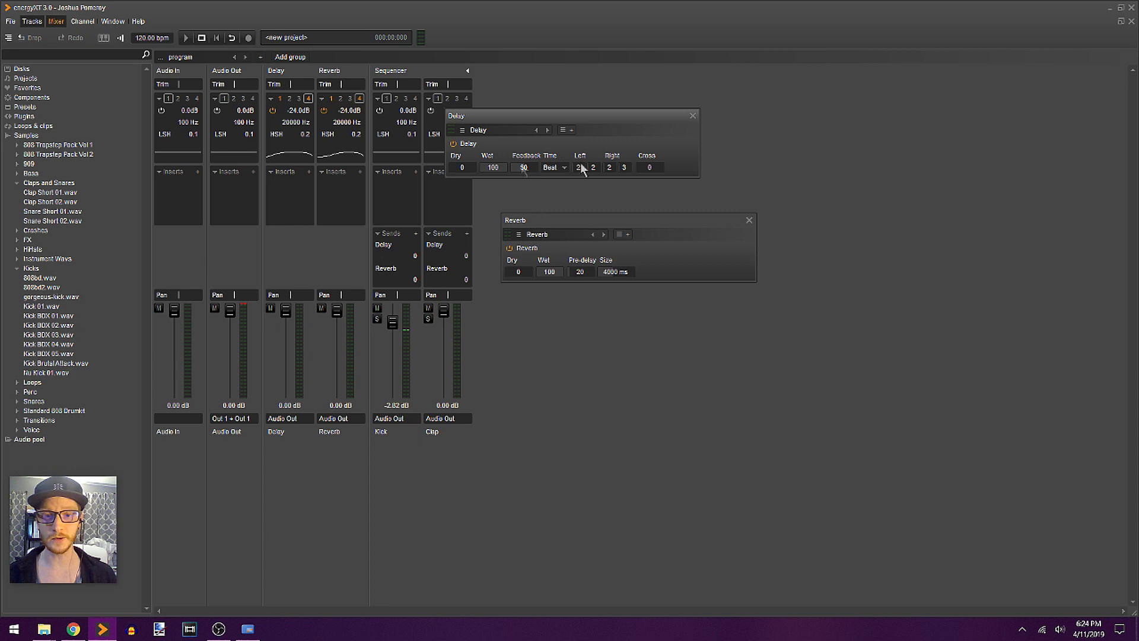
left_click(692, 116)
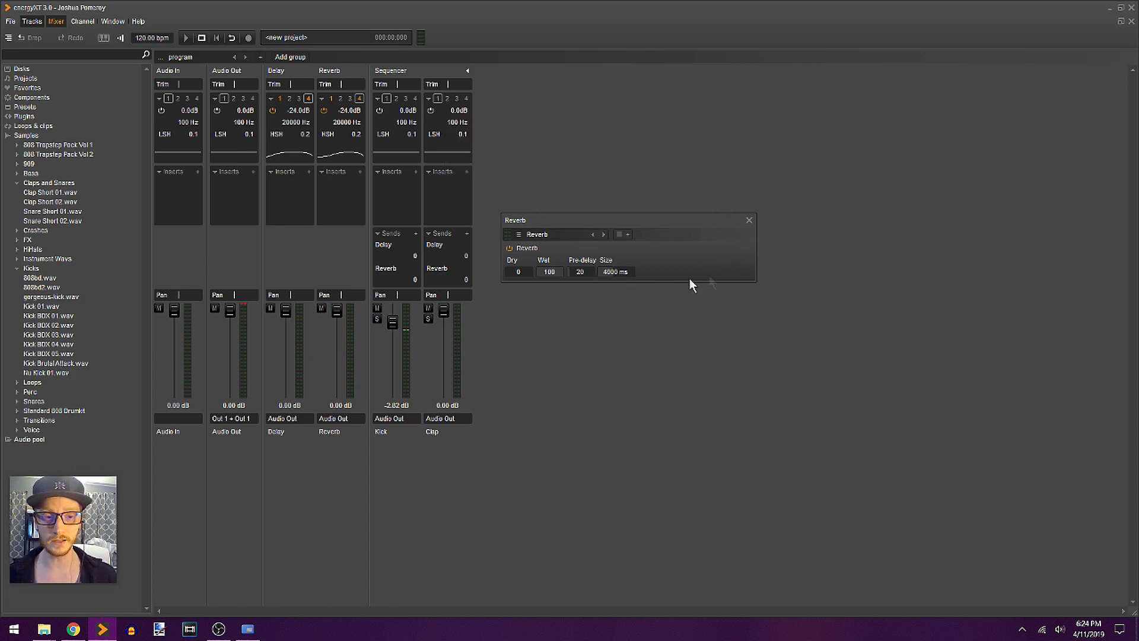
left_click(749, 220)
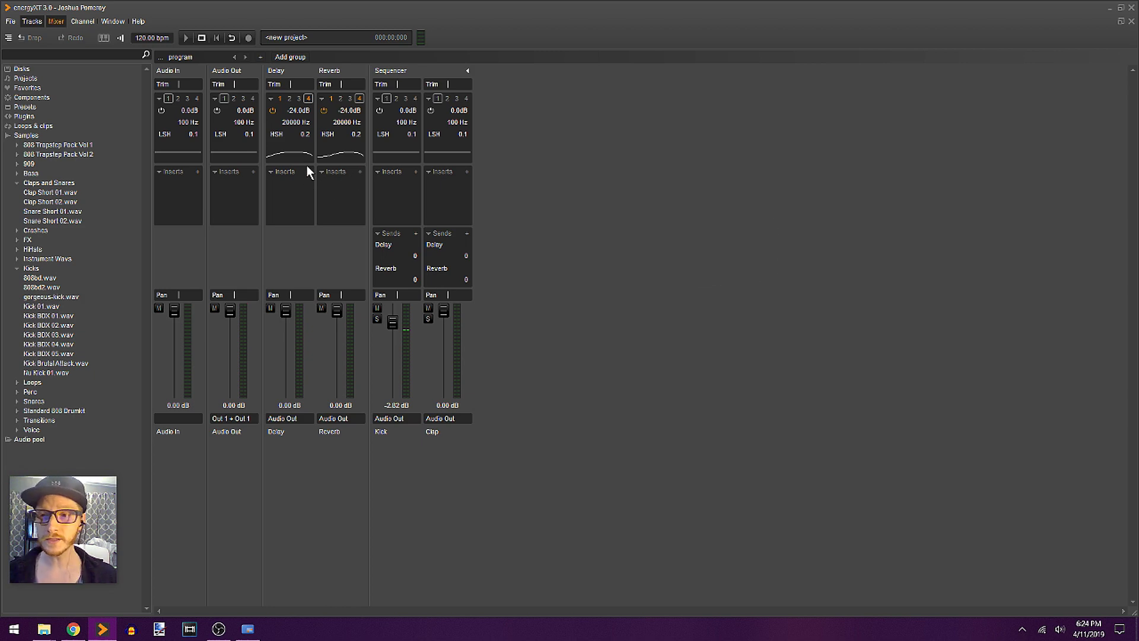
Insert RubyTube on the Delay channel and raise its Drive slightly.
left_click(309, 172)
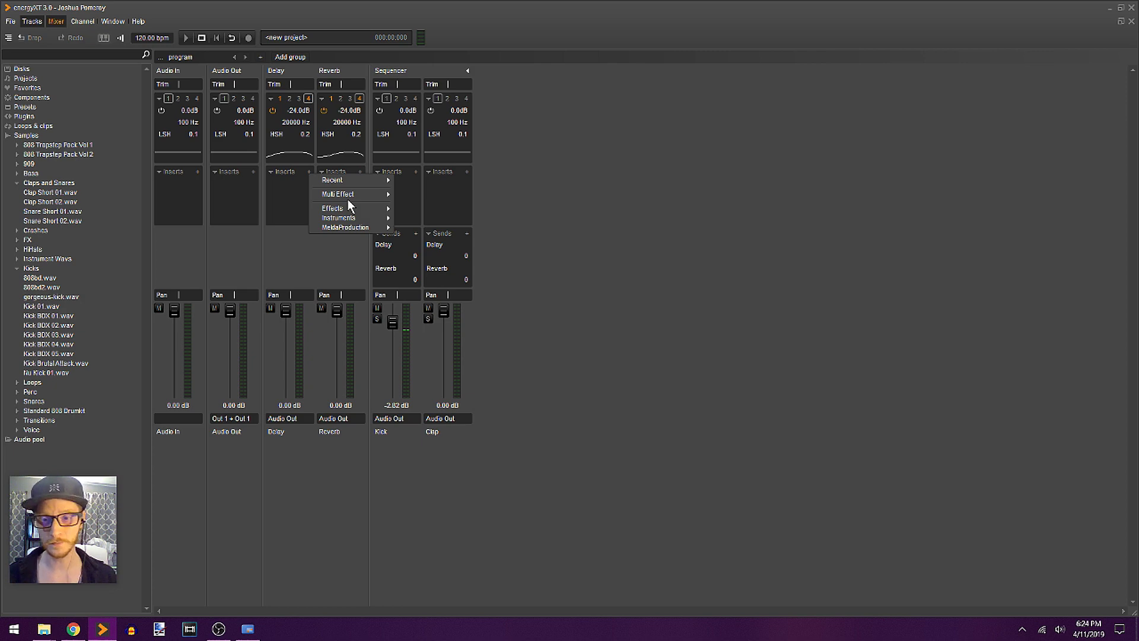
mouse_move(368, 199)
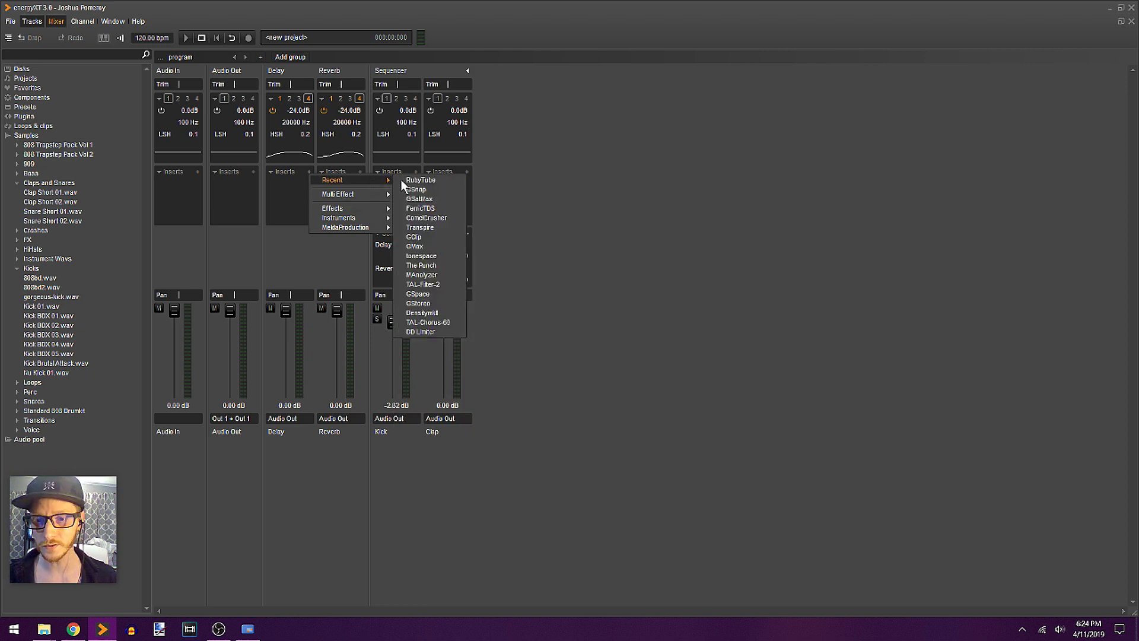
left_click(449, 187)
double_click(284, 183)
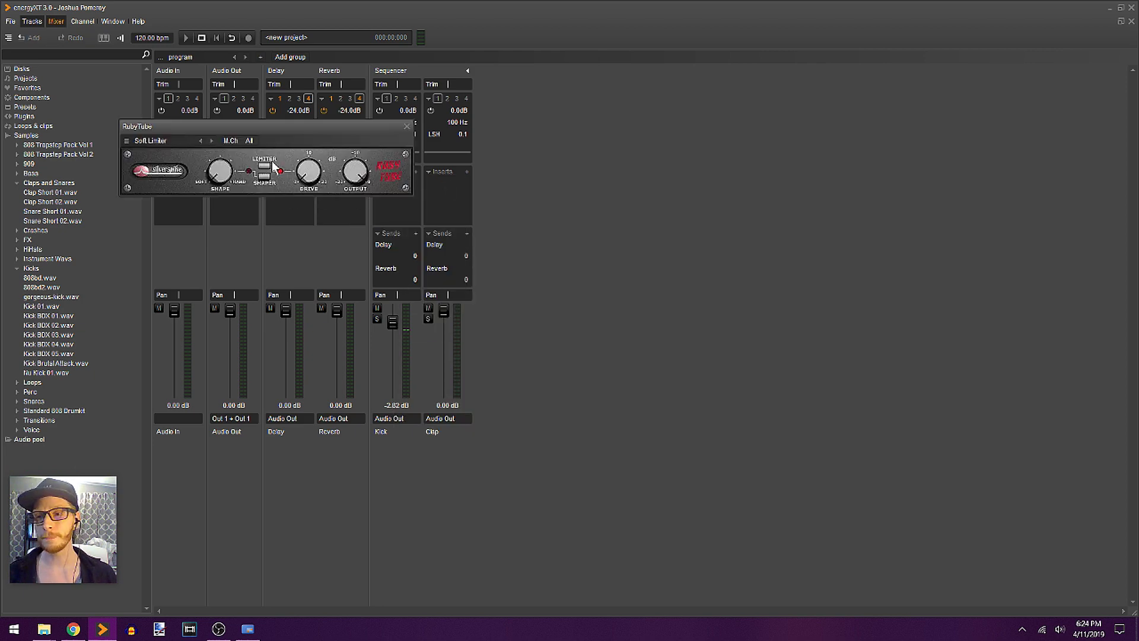
left_click_drag(266, 128, 632, 222)
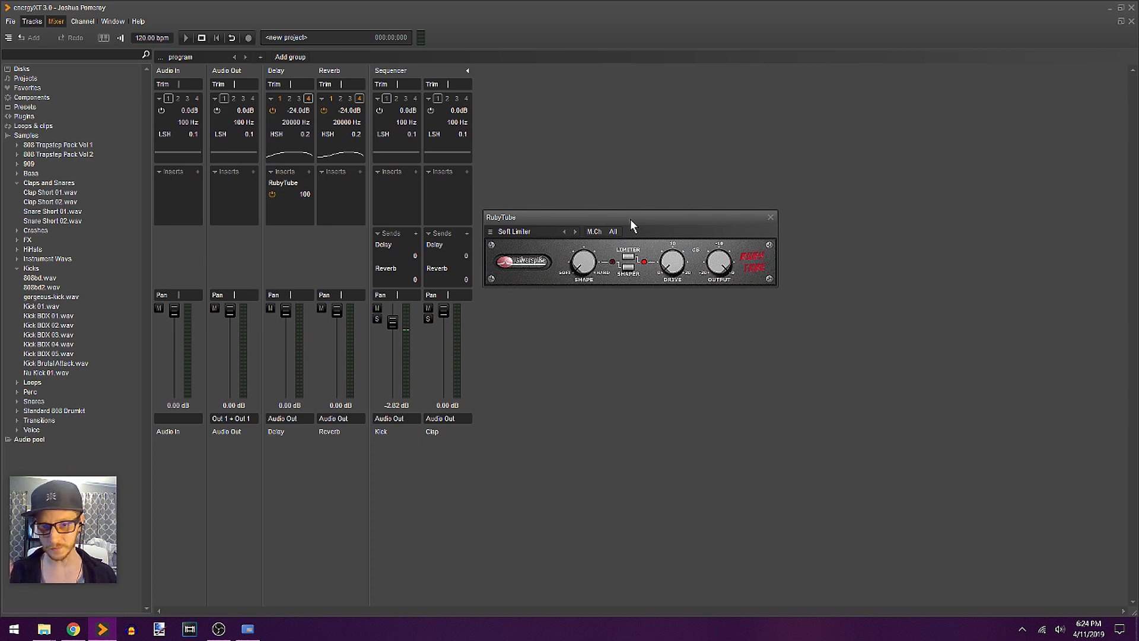
left_click_drag(672, 262, 647, 236)
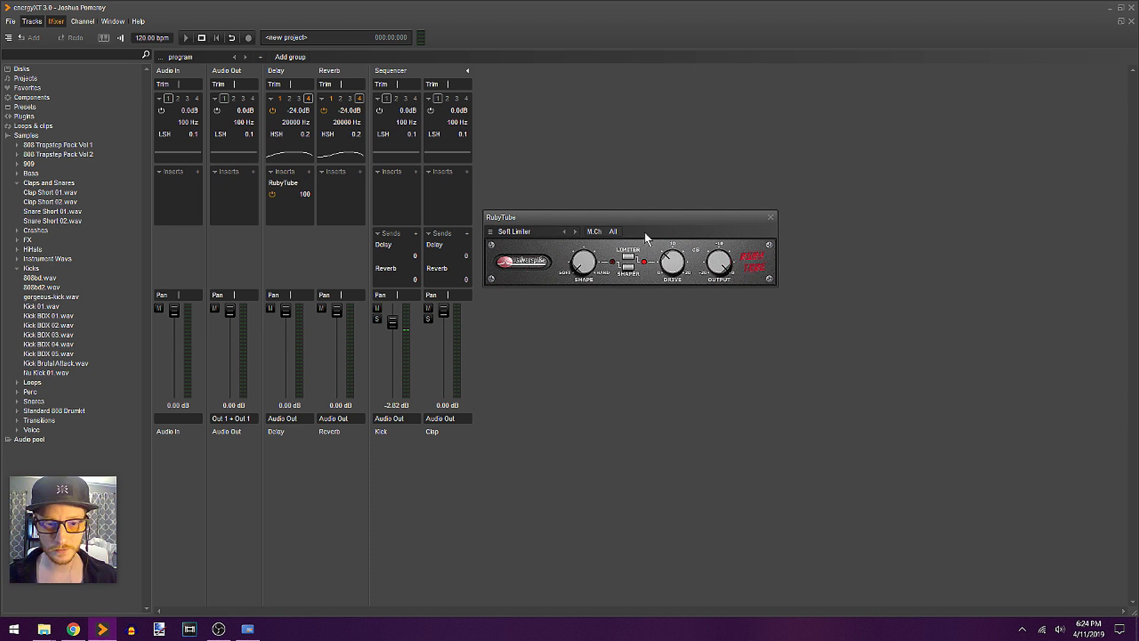
left_click(771, 217)
left_click_drag(289, 193, 350, 196)
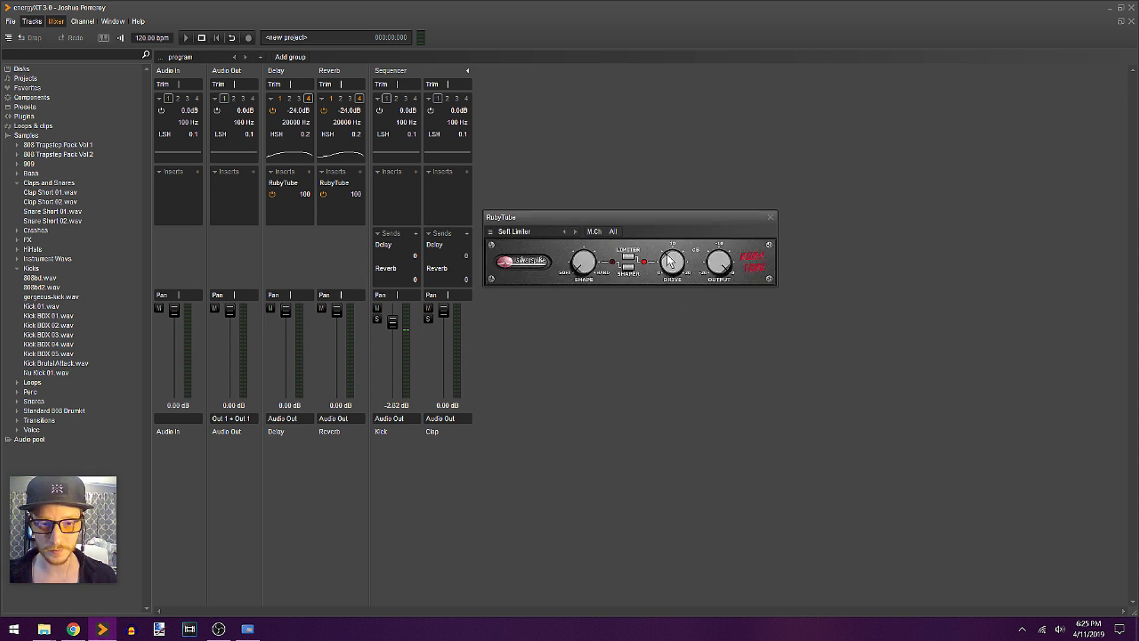
left_click(771, 217)
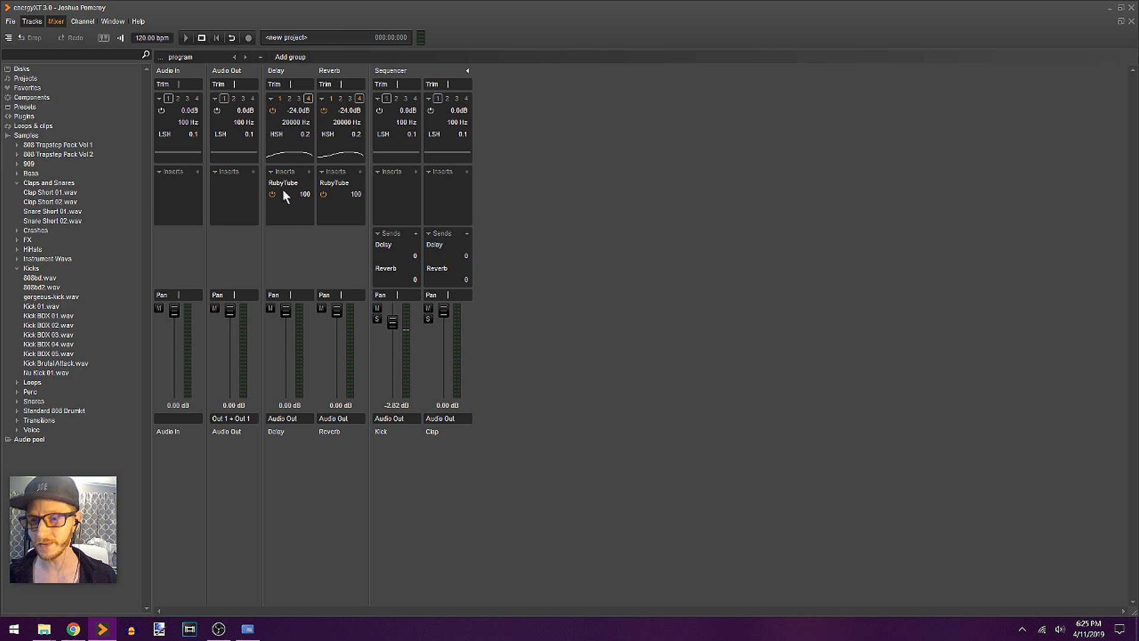
right_click(335, 184)
left_click(355, 213)
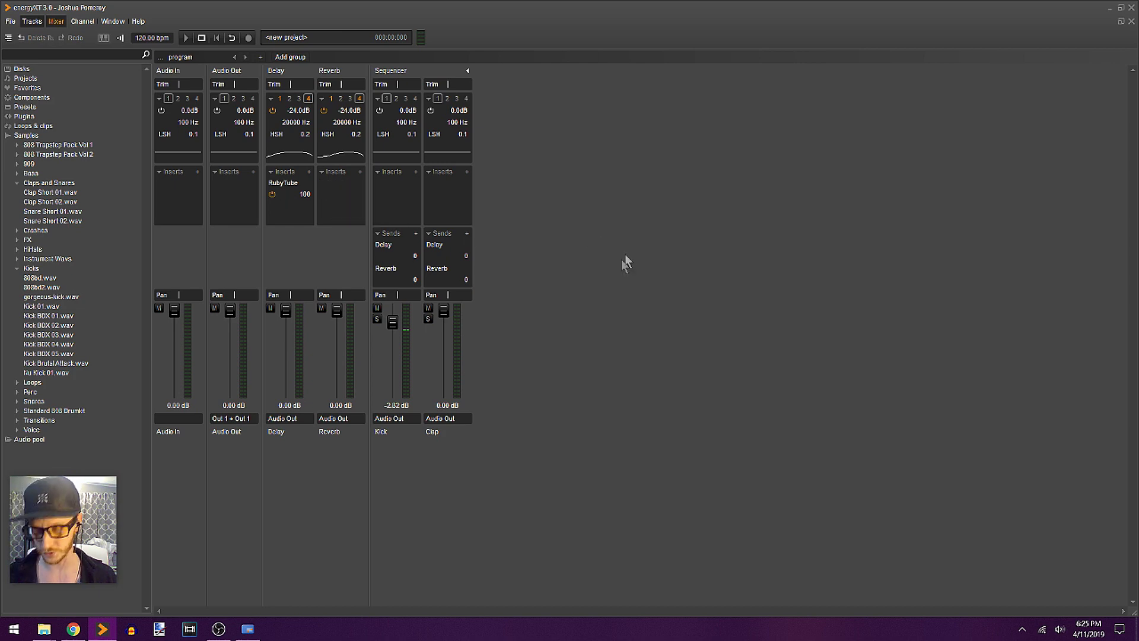
Check the RubyTube settings on the Delay channel, and copy the insert to the Reverb channel.
double_click(283, 189)
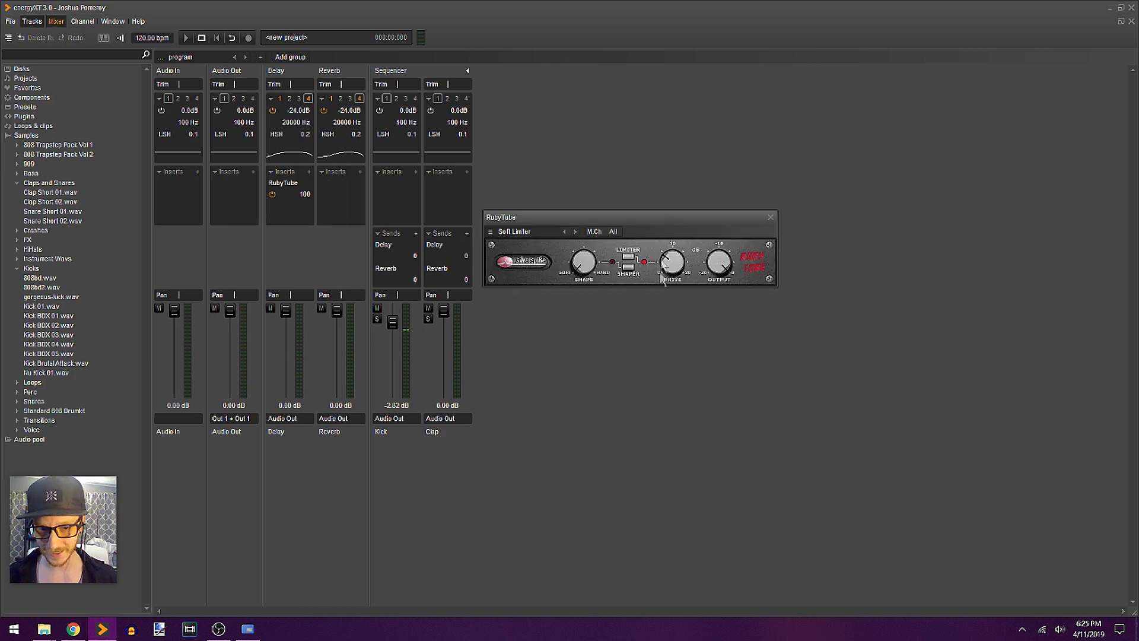
left_click(773, 218)
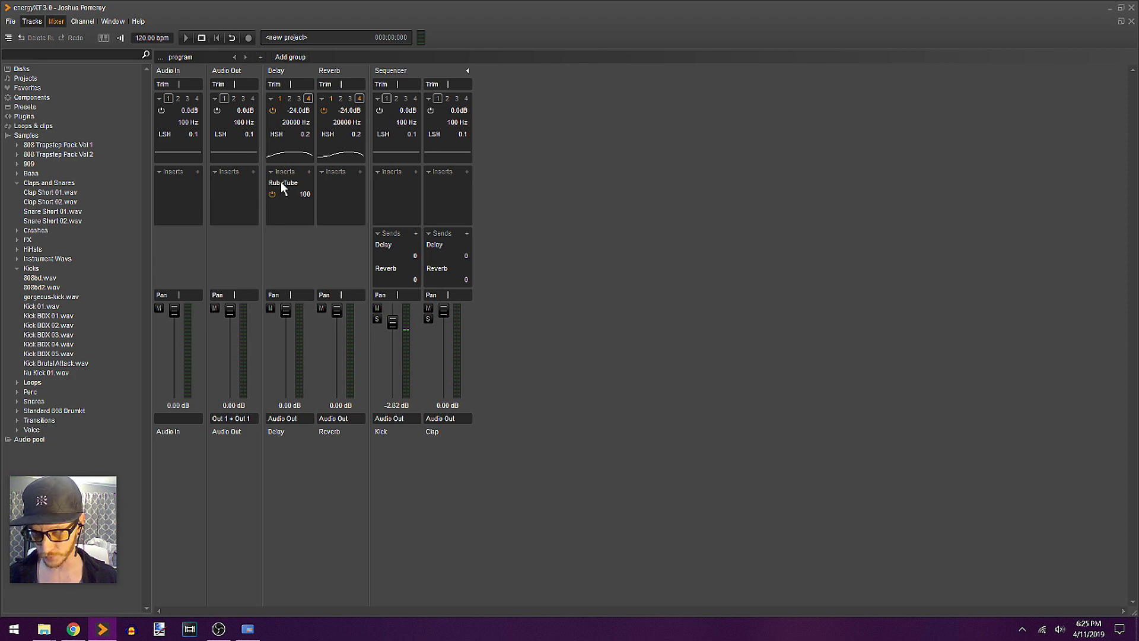
left_click_drag(281, 187, 343, 189)
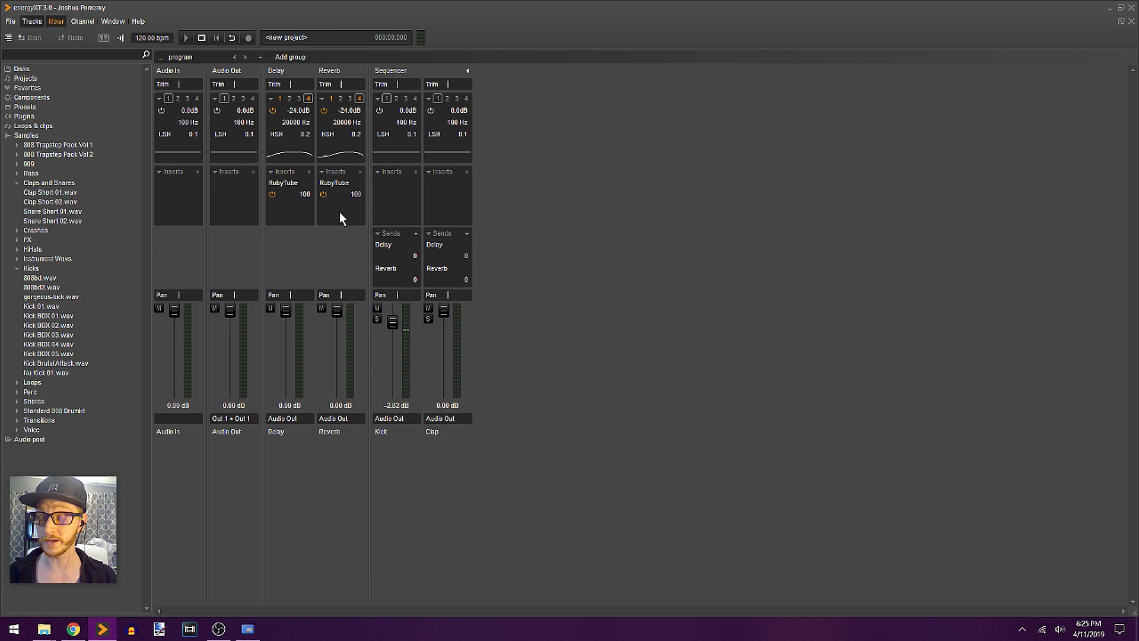
Try copying the RubyTube insert to the Clap channel to check its settings, and delete that copy.
left_click_drag(334, 182, 437, 183)
double_click(437, 183)
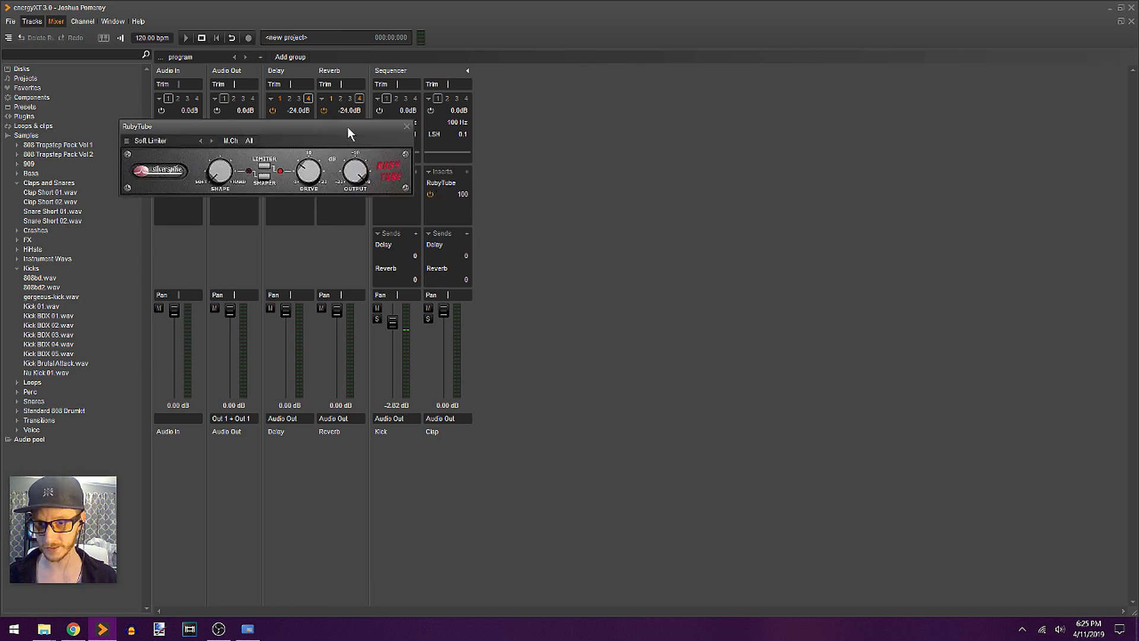
left_click(407, 126)
right_click(448, 186)
left_click(467, 213)
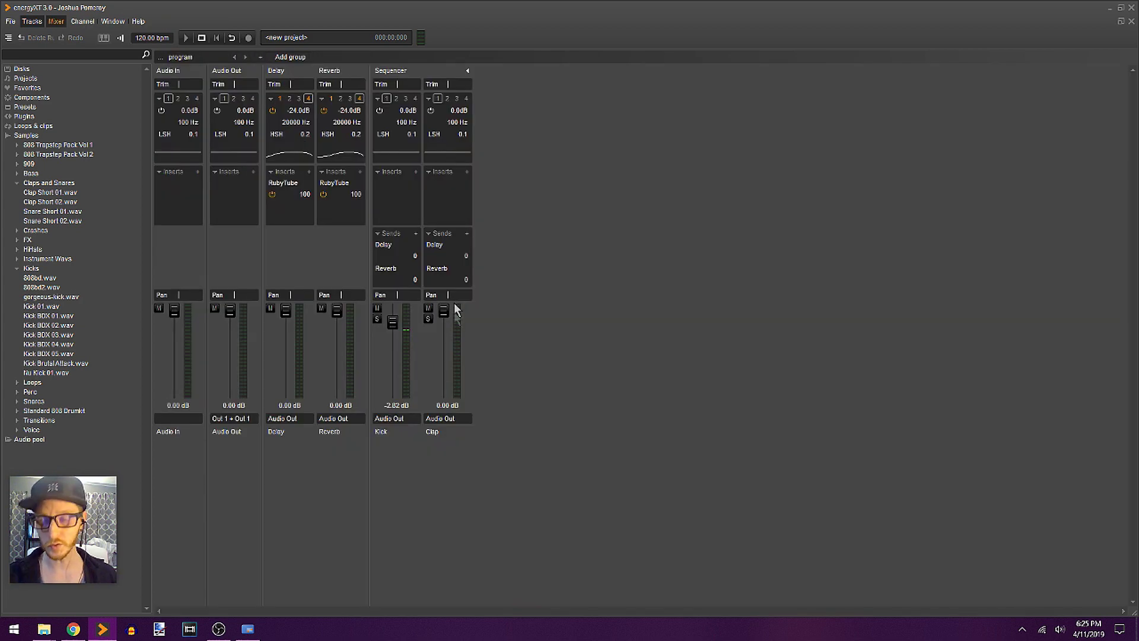
left_click_drag(449, 314, 455, 320)
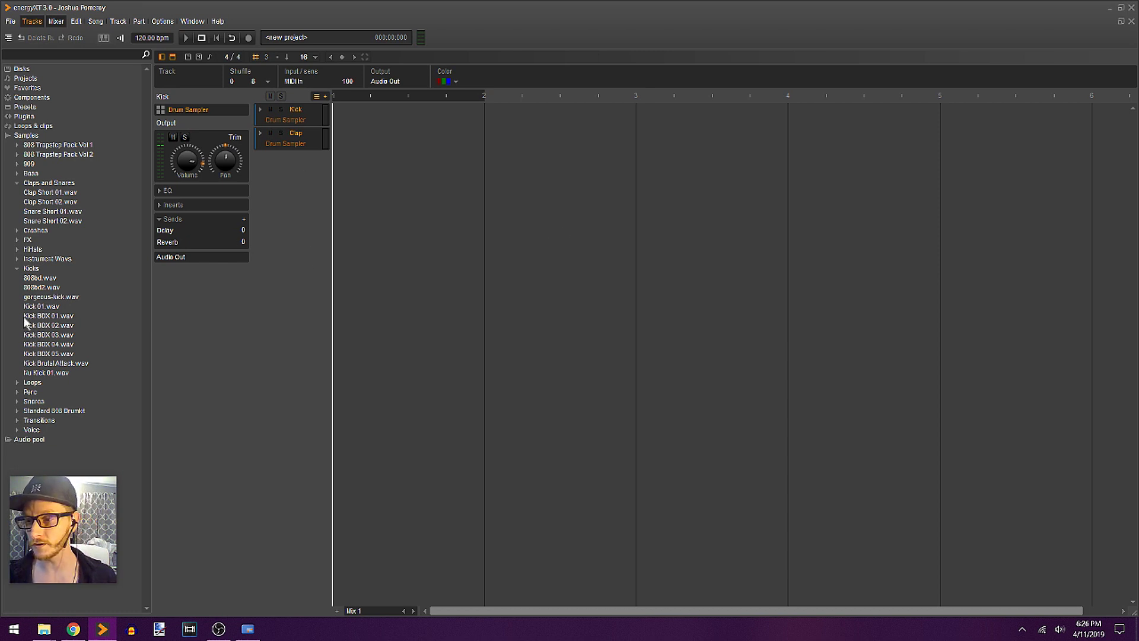
Preview the samples in the HiHats folder, and load HH Closed 01.wav and HH Open 01.wav into a new drum track below Clap.
left_click(32, 249)
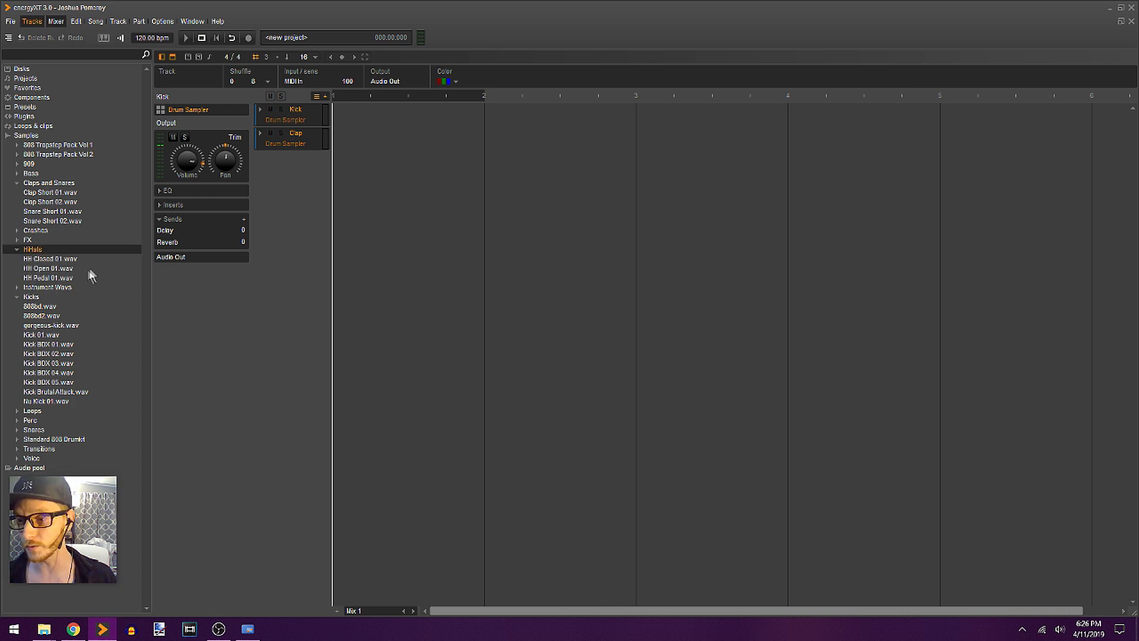
left_click(47, 262)
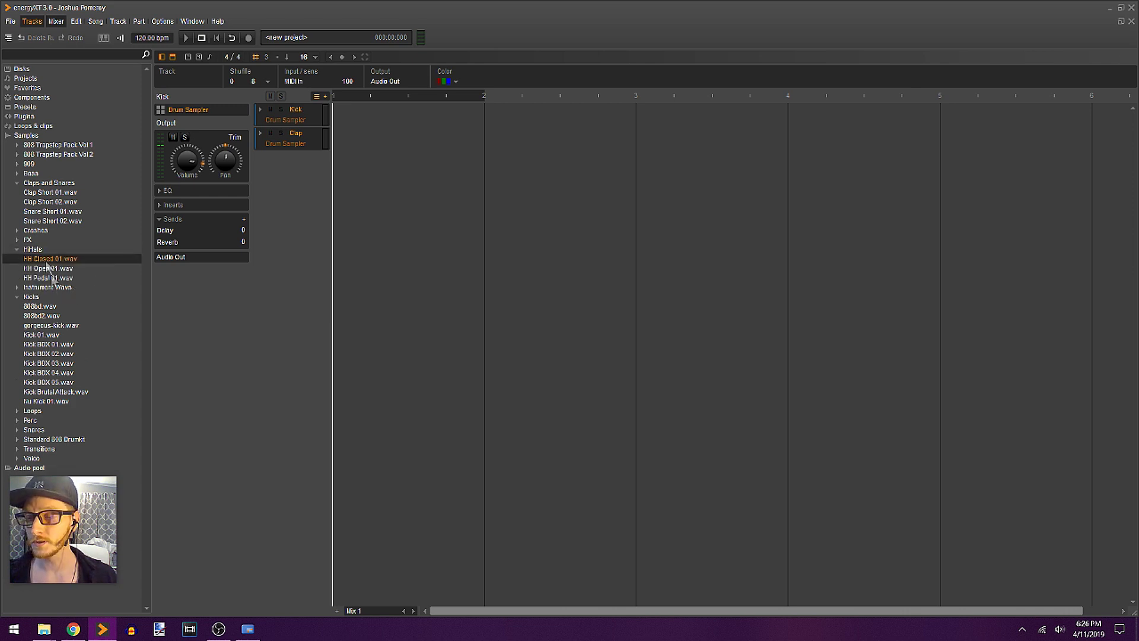
left_click(54, 270)
left_click(56, 280)
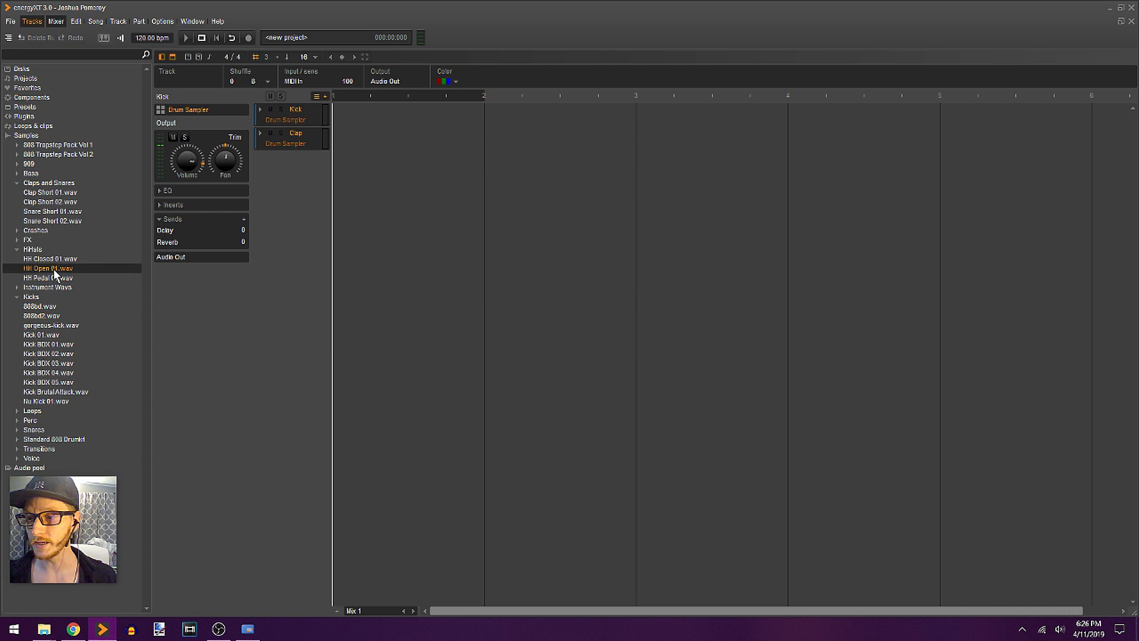
left_click_drag(304, 178, 304, 178)
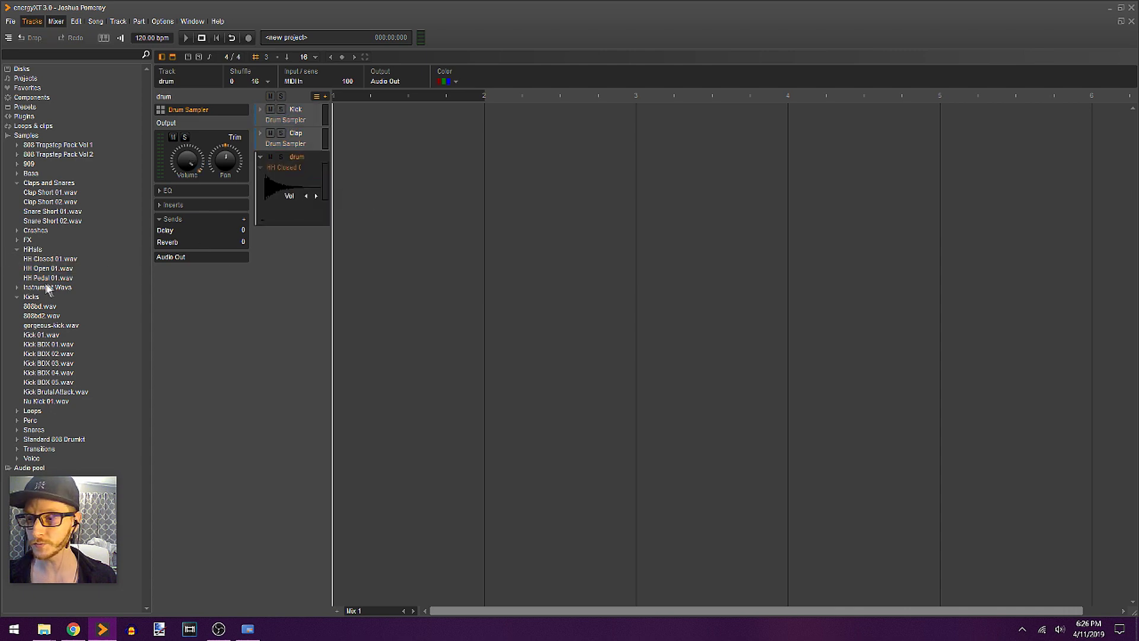
left_click_drag(48, 268, 286, 206)
Open the new drum track's sampler and audition its HH Closed 01 and HH Open 01 pads.
right_click(295, 164)
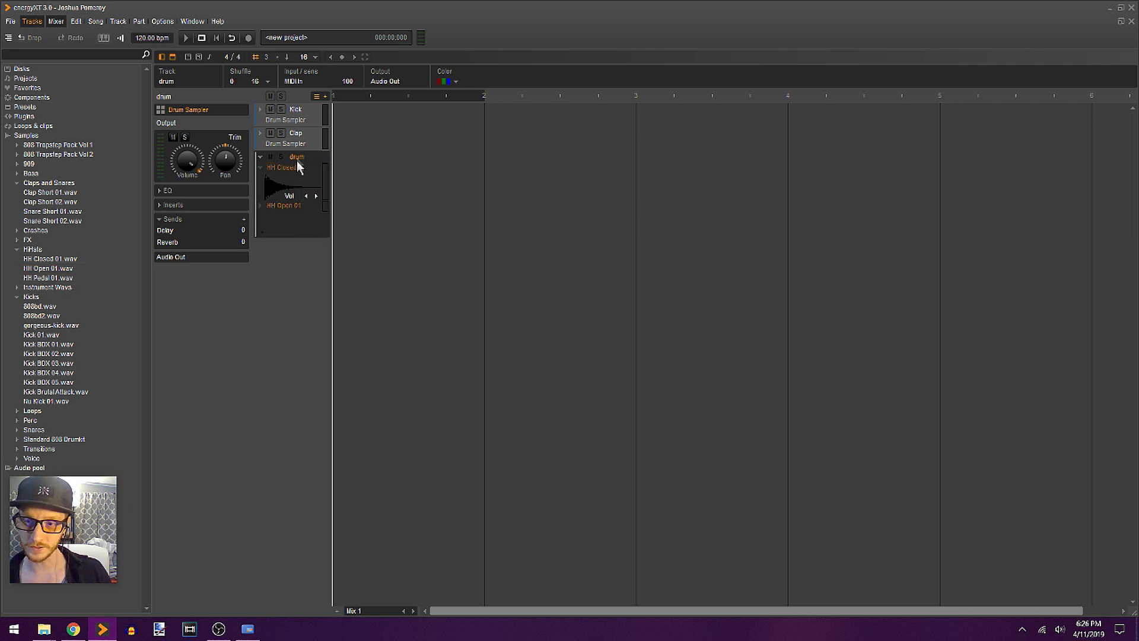
left_click(286, 167)
left_click_drag(280, 127, 594, 219)
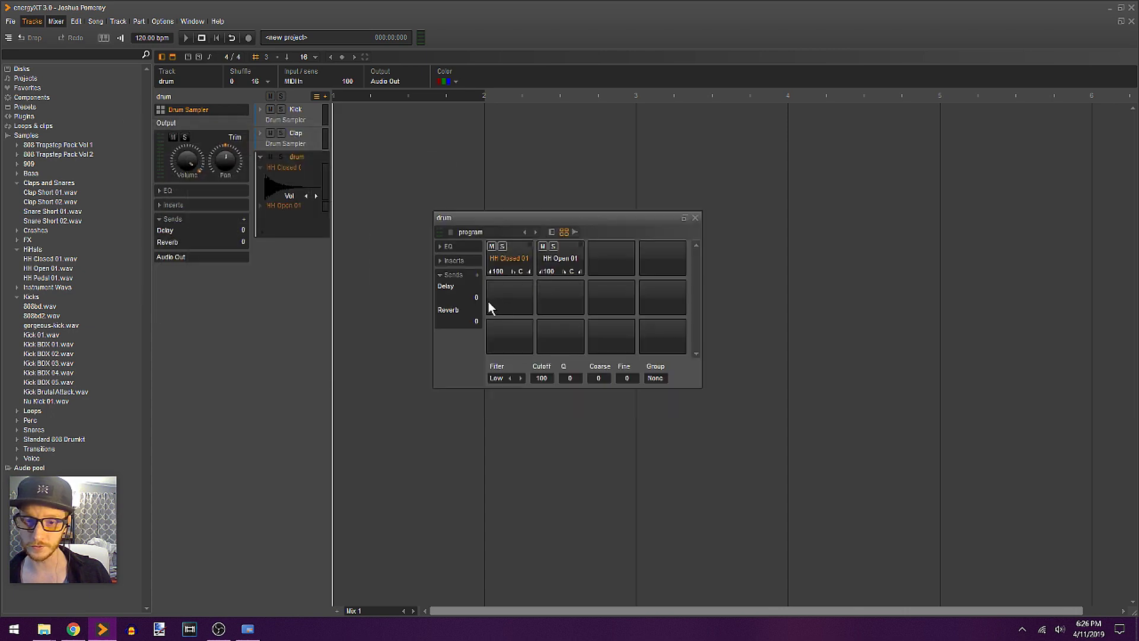
left_click(528, 262)
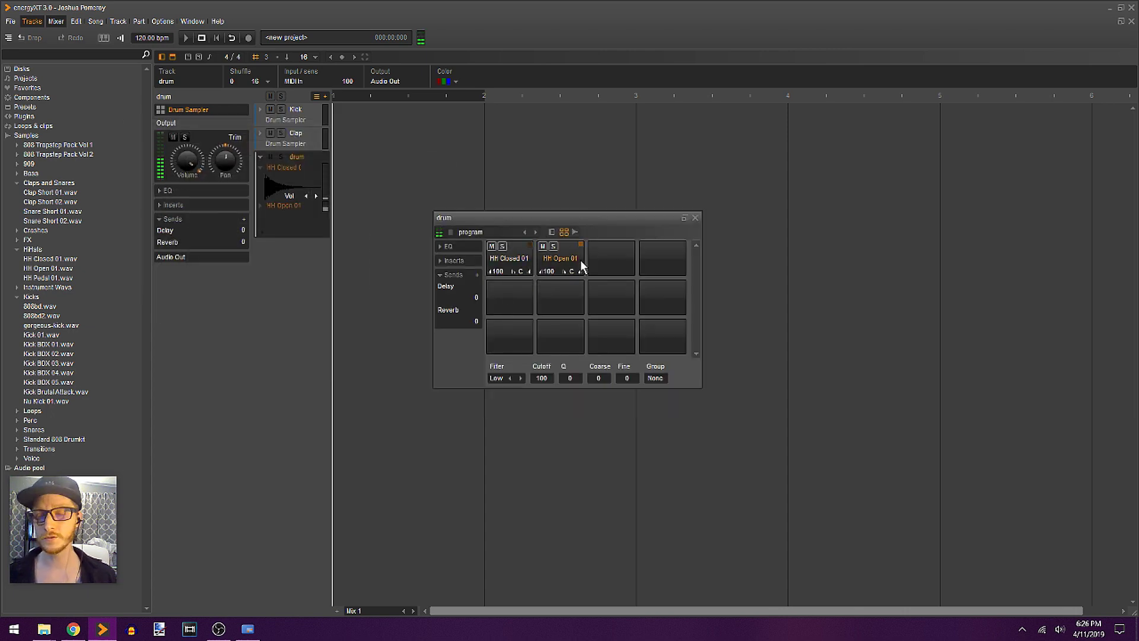
left_click(558, 261)
left_click(561, 263)
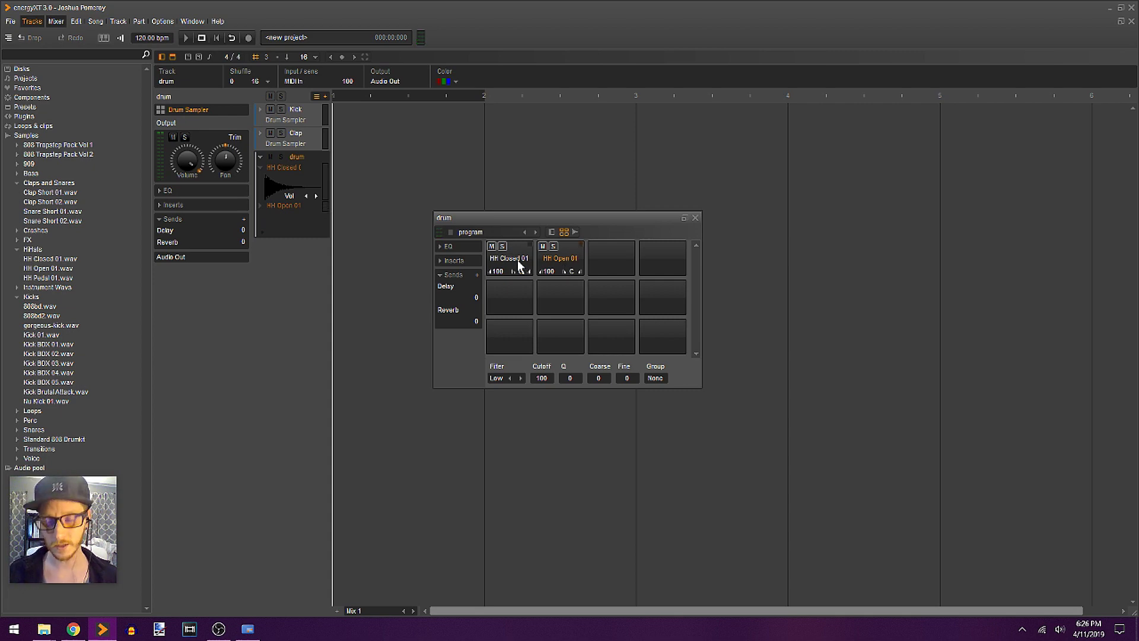
Open the Kick track's sampler, place it beside the hi-hat sampler, and audition its 808bd2 pad.
double_click(294, 116)
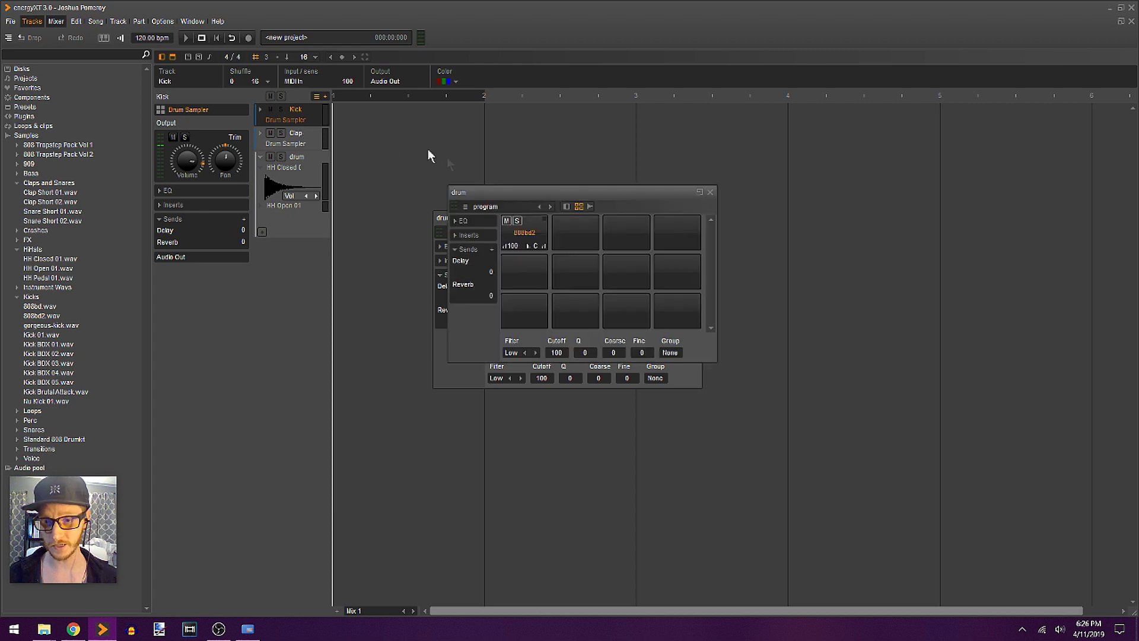
left_click_drag(574, 201, 469, 162)
left_click_drag(635, 215, 947, 254)
left_click_drag(605, 153, 634, 166)
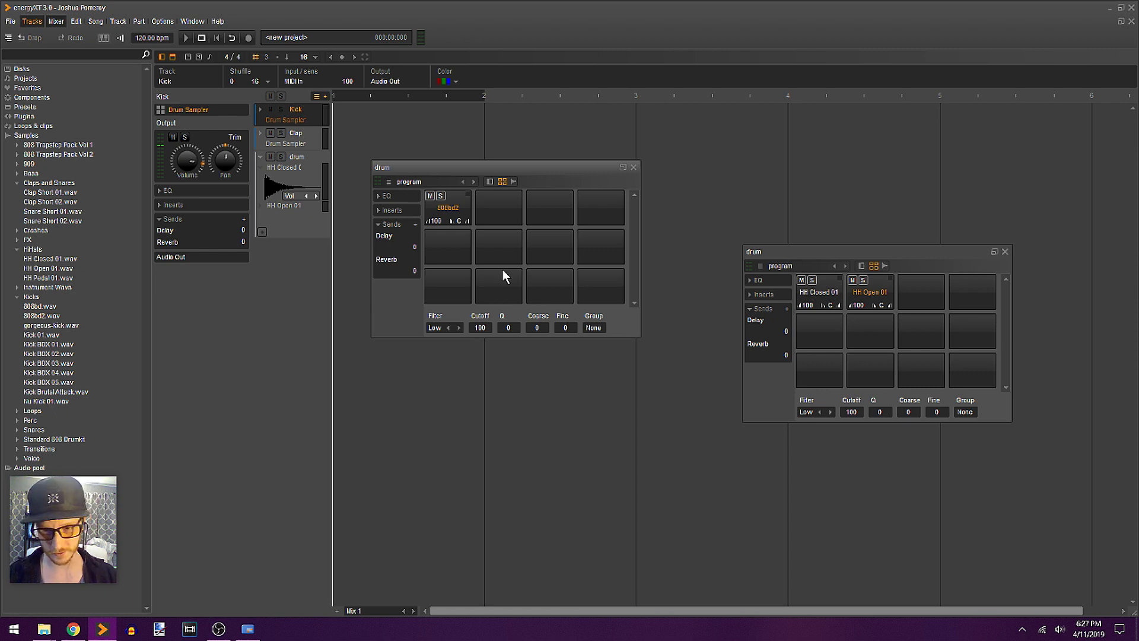
left_click(467, 216)
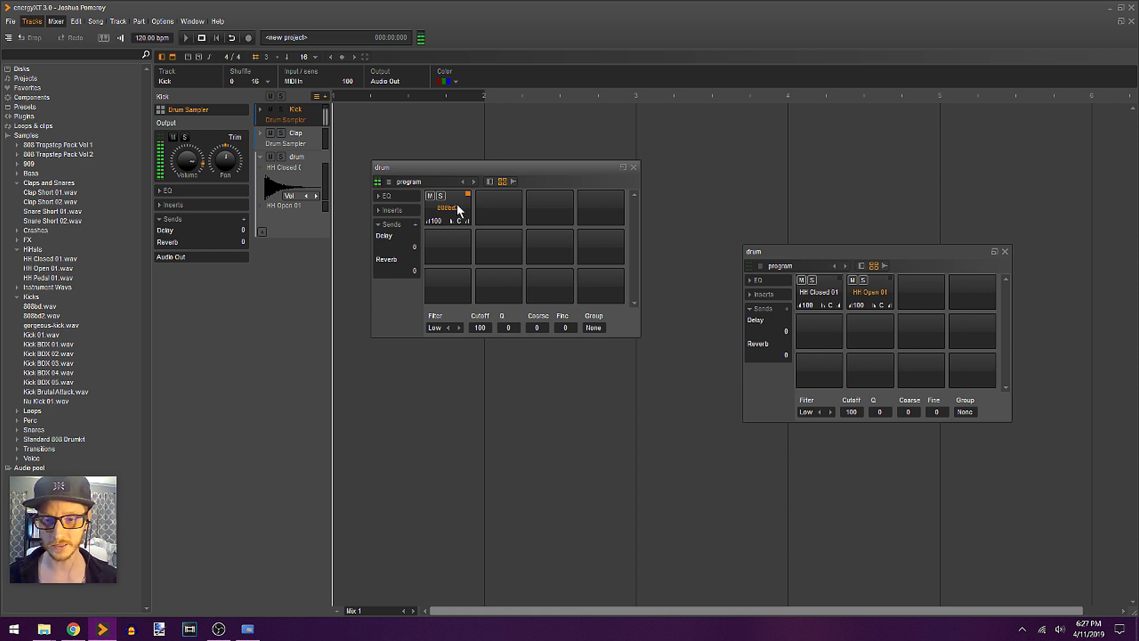
Rename the hi-hat drum track as HH.
left_click(420, 201)
key("F2")
type("HH")
key("Return")
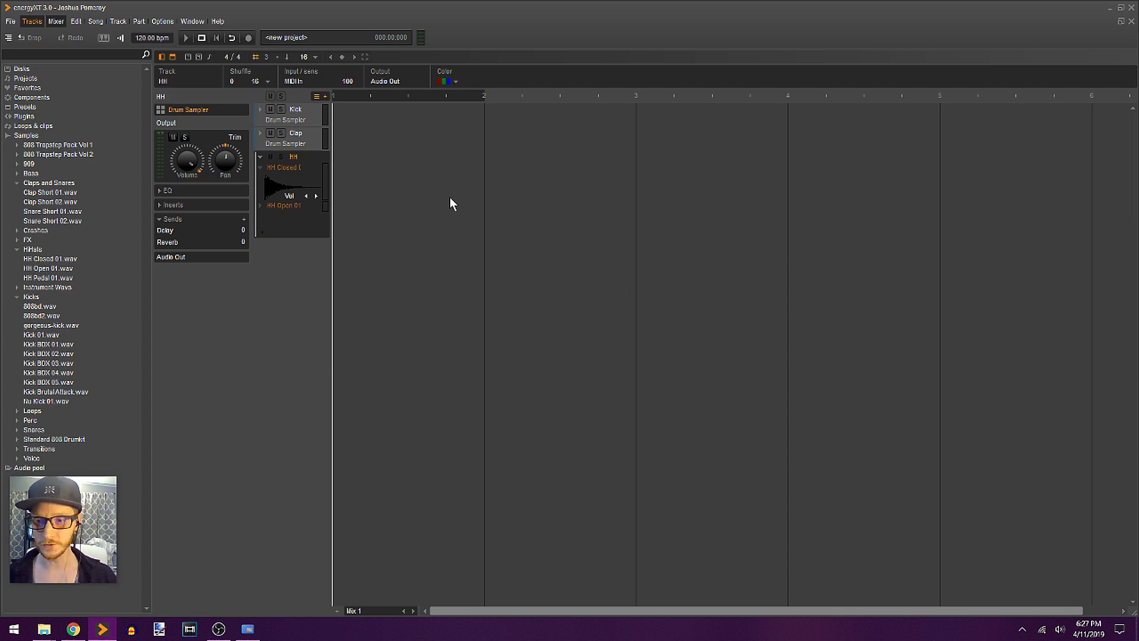
Assign both the HH Closed 01 and HH Open 01 pads to group 1, and audition them against each other.
double_click(258, 166)
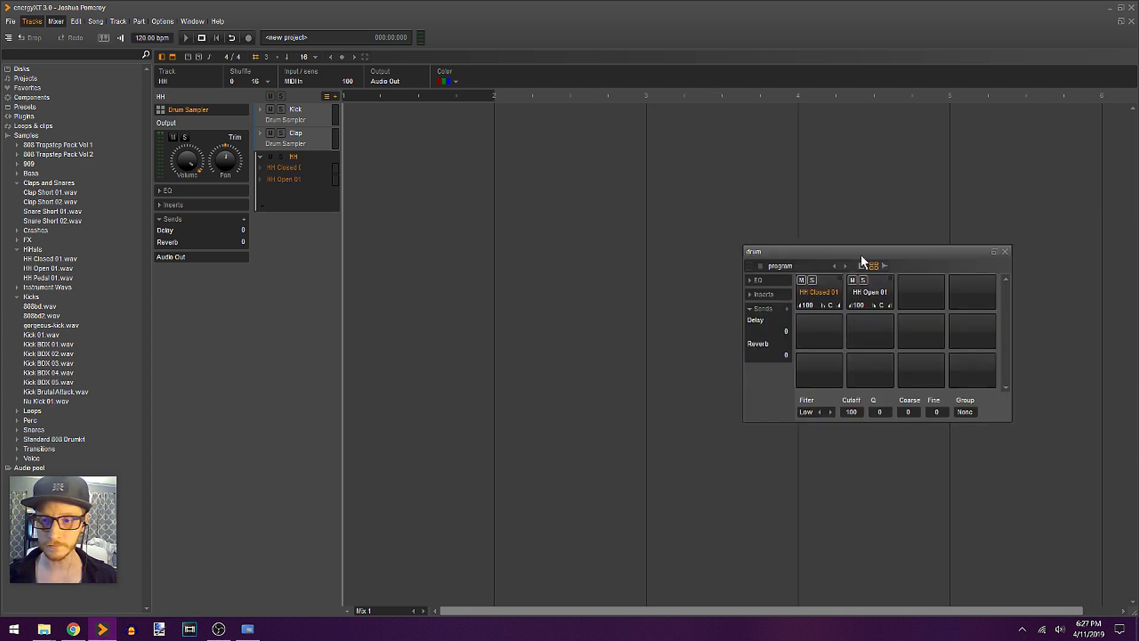
left_click_drag(864, 253, 700, 236)
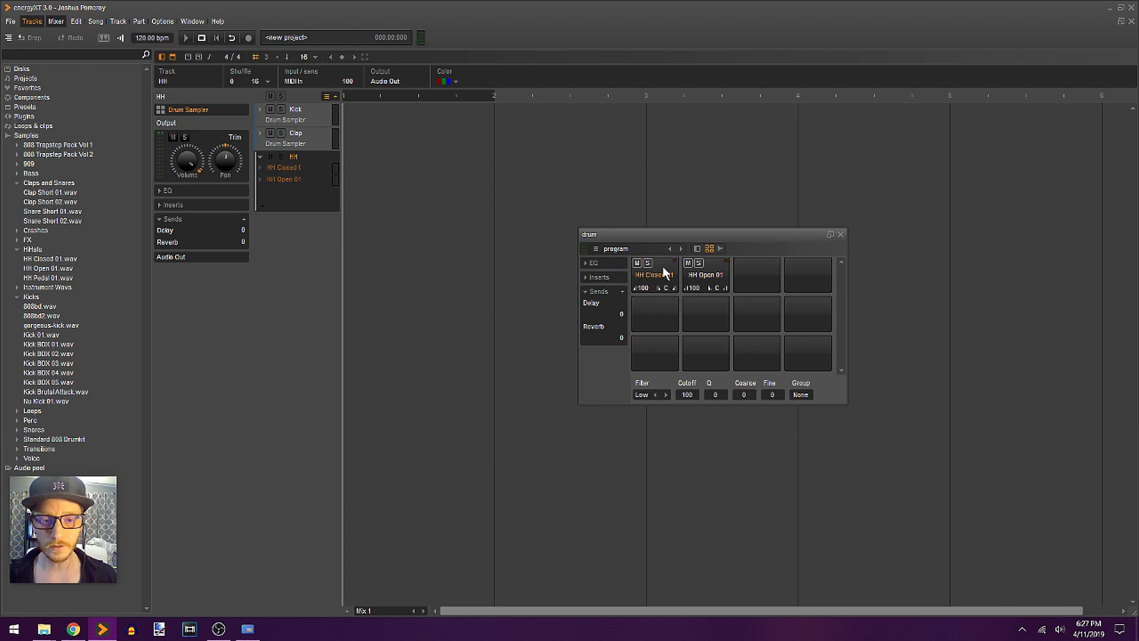
left_click(706, 280)
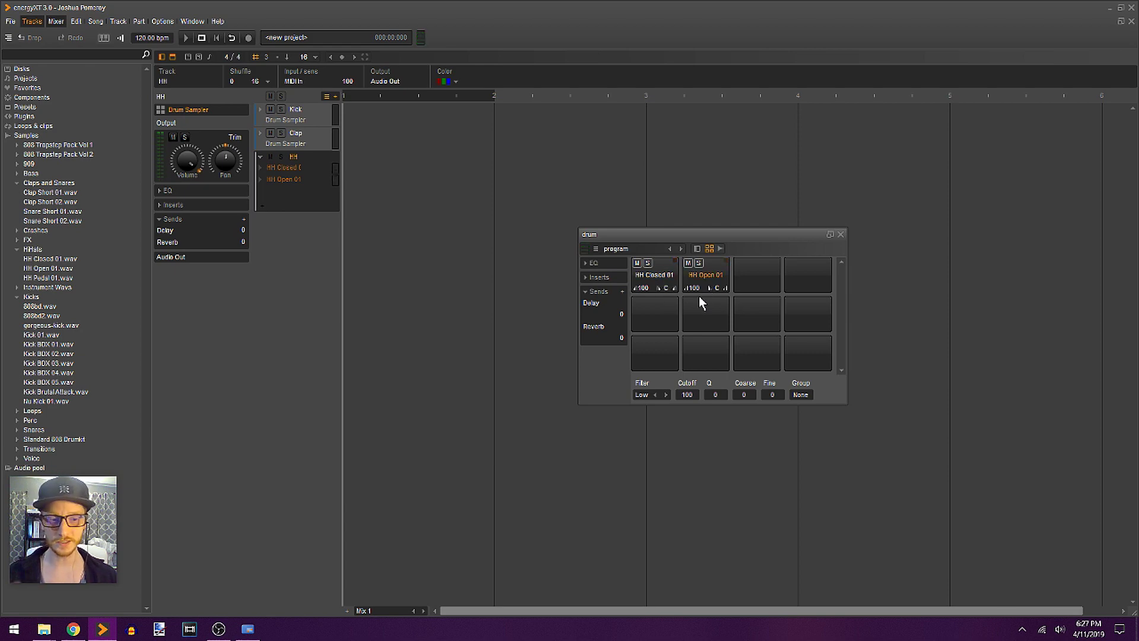
left_click(670, 276)
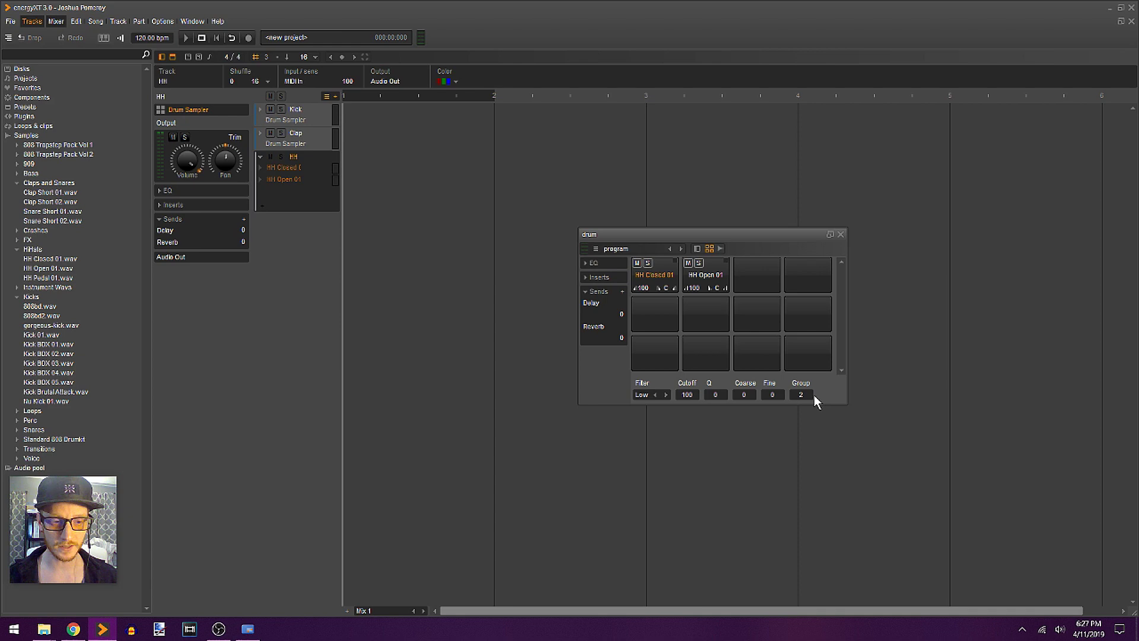
left_click(721, 284)
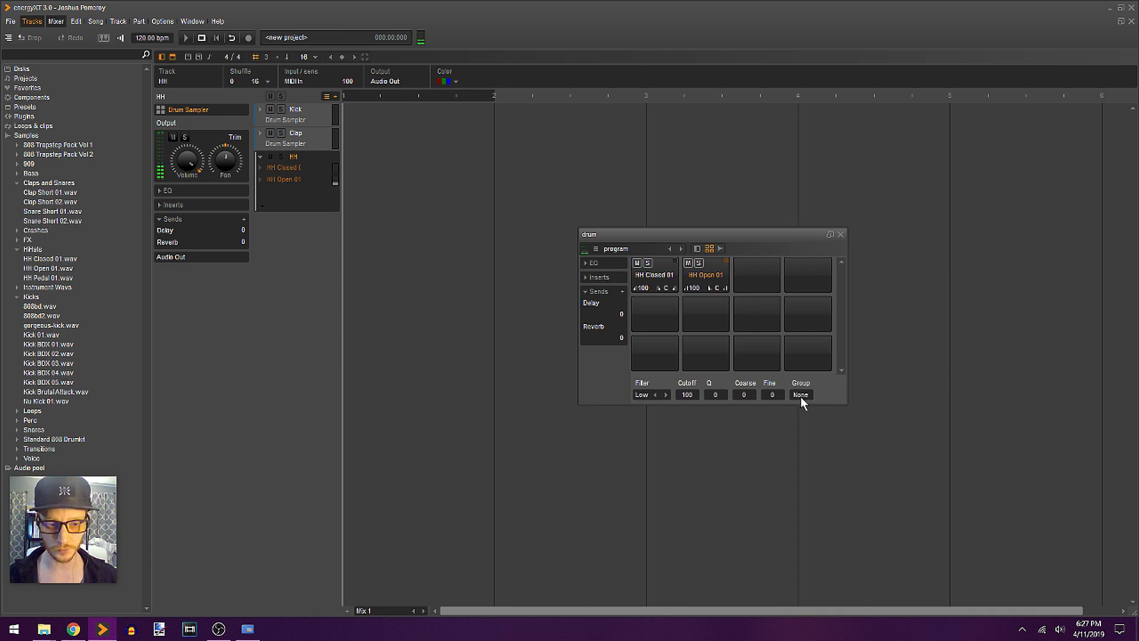
left_click(667, 280)
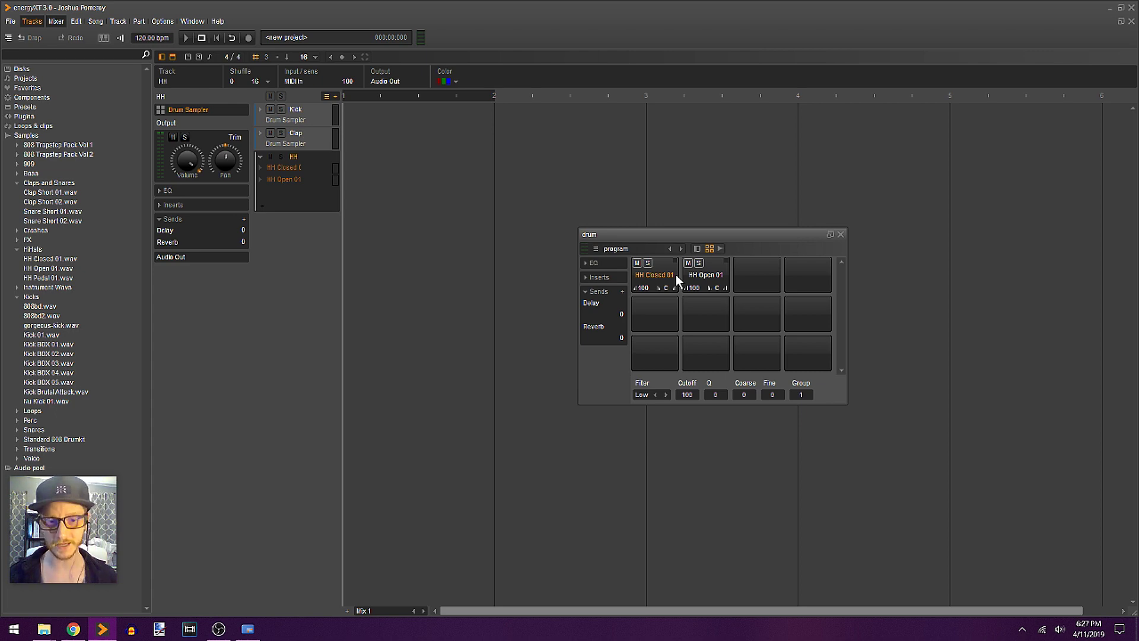
left_click(715, 276)
left_click(665, 279)
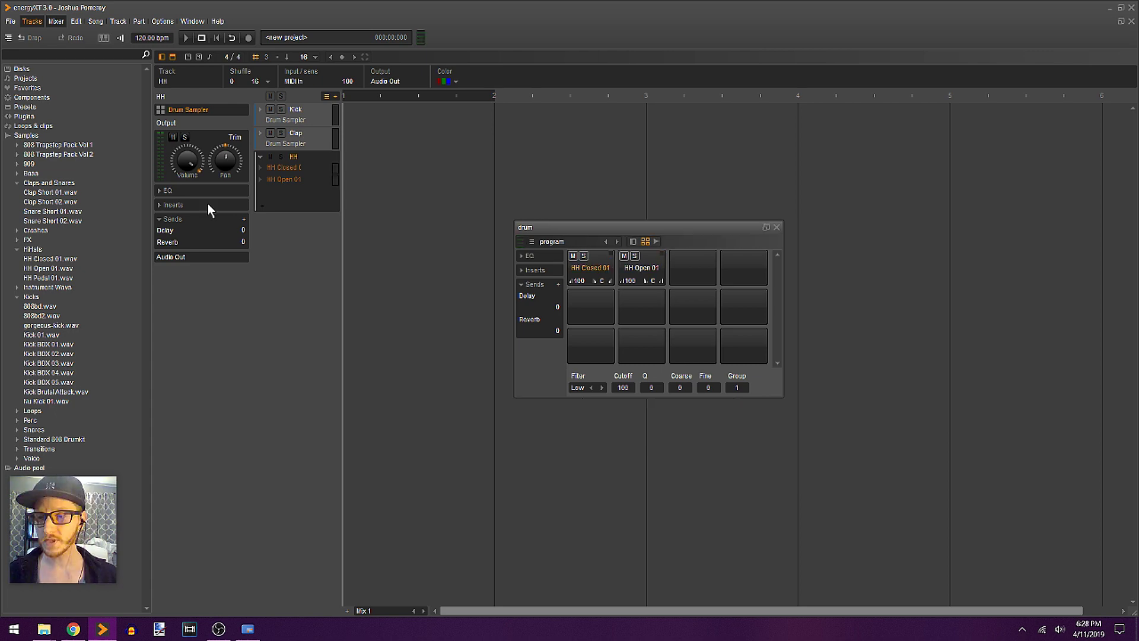
Set the HH track's EQ band 1 to -24 dB, 20 Hz and 0.3, and band 4 to -24 dB, 20000 Hz and 0.2.
left_click(159, 190)
left_click_drag(235, 206, 3, 287)
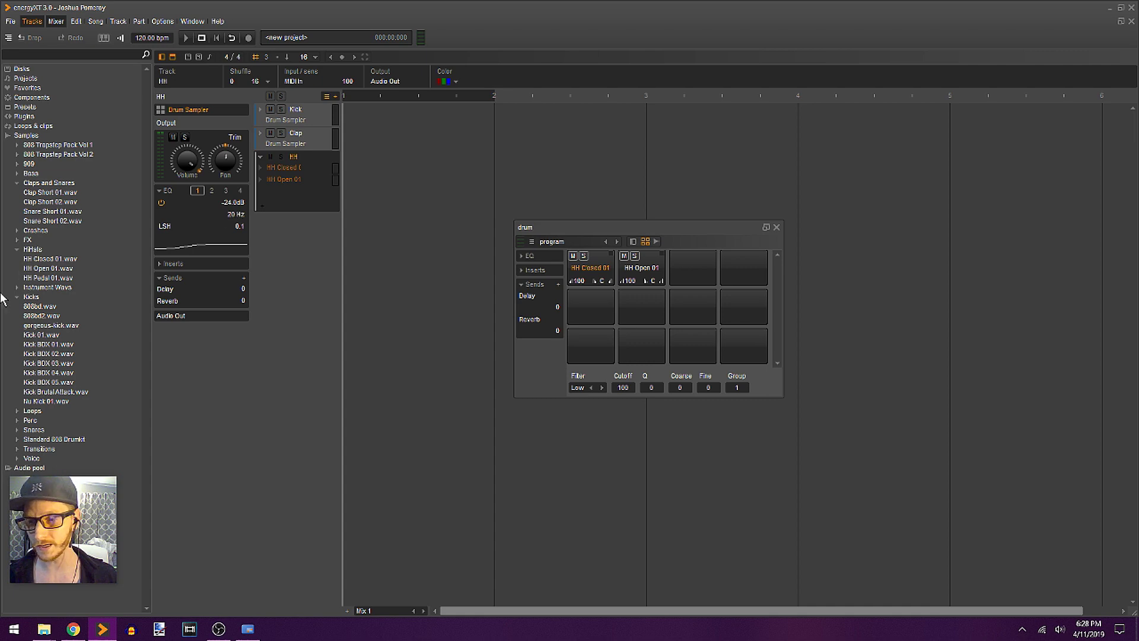
left_click_drag(243, 226, 246, 226)
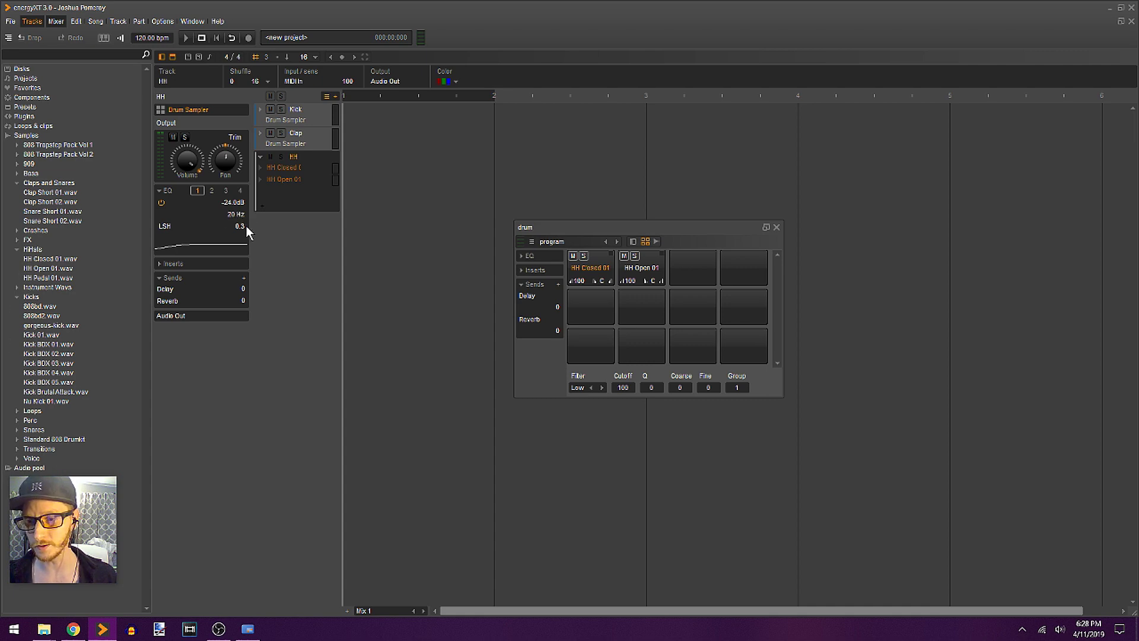
left_click(240, 191)
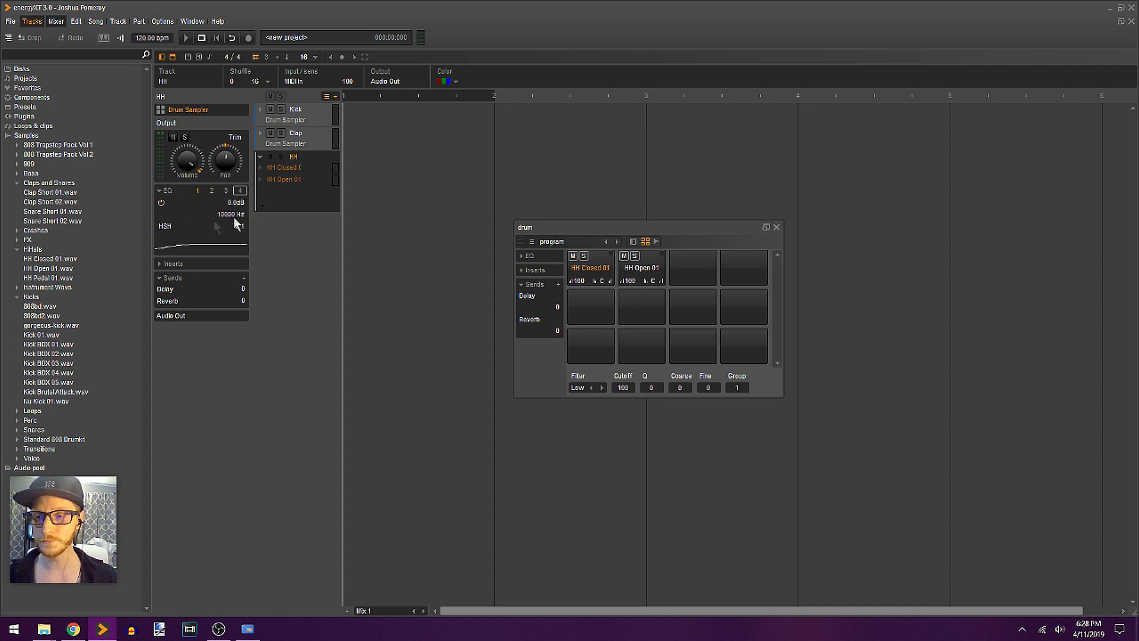
left_click_drag(232, 203, 24, 459)
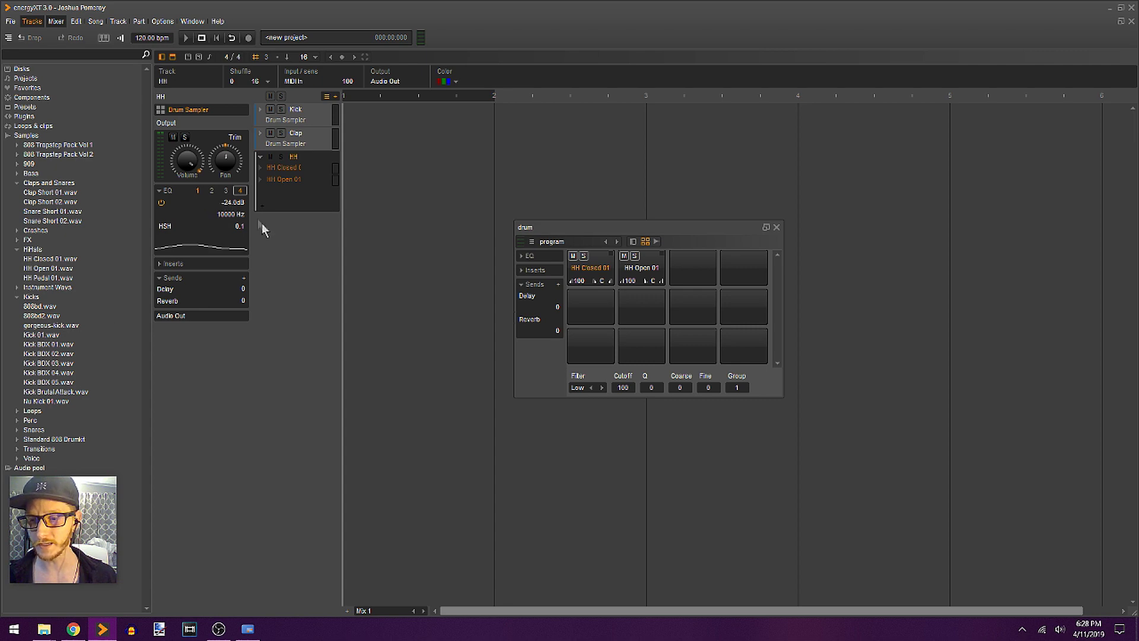
left_click_drag(231, 214, 849, 215)
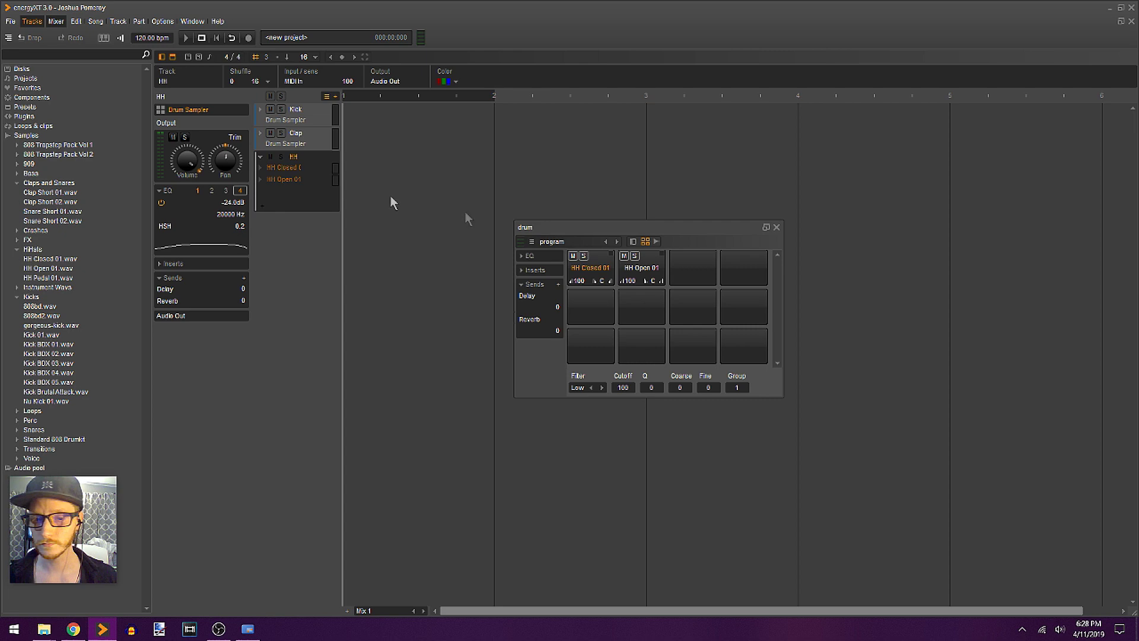
Audition both hi-hat pads while checking EQ band 4, and try adjusting the filter cutoff of the HH Open 01 pad.
left_click(610, 270)
left_click(639, 267)
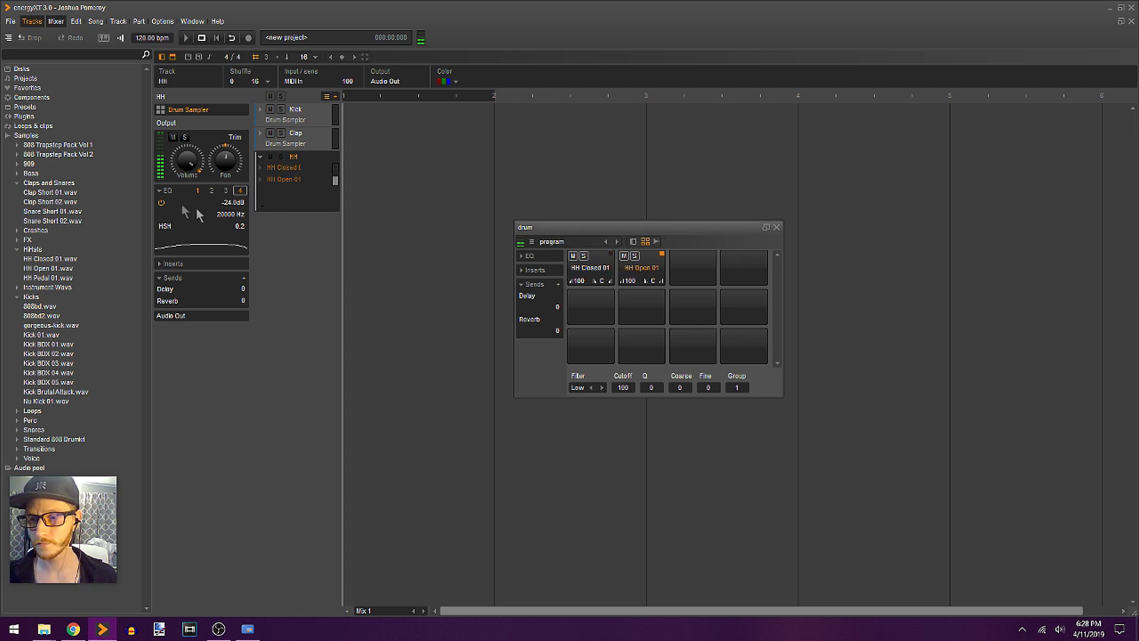
left_click(162, 202)
left_click(604, 273)
left_click(656, 270)
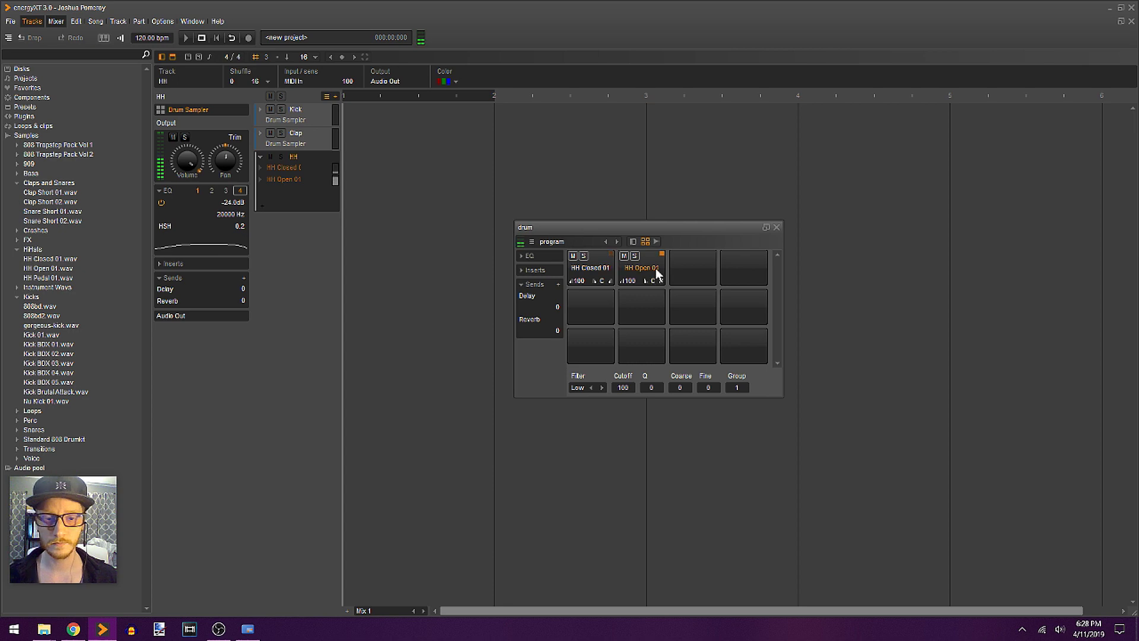
left_click_drag(660, 230, 659, 229)
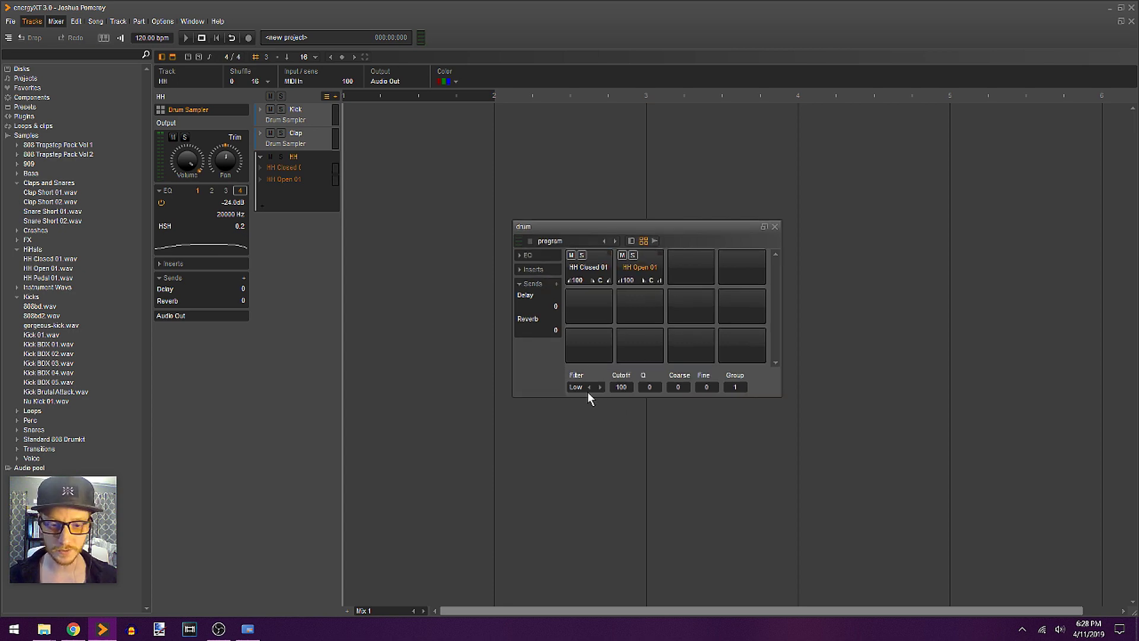
left_click_drag(627, 387, 630, 421)
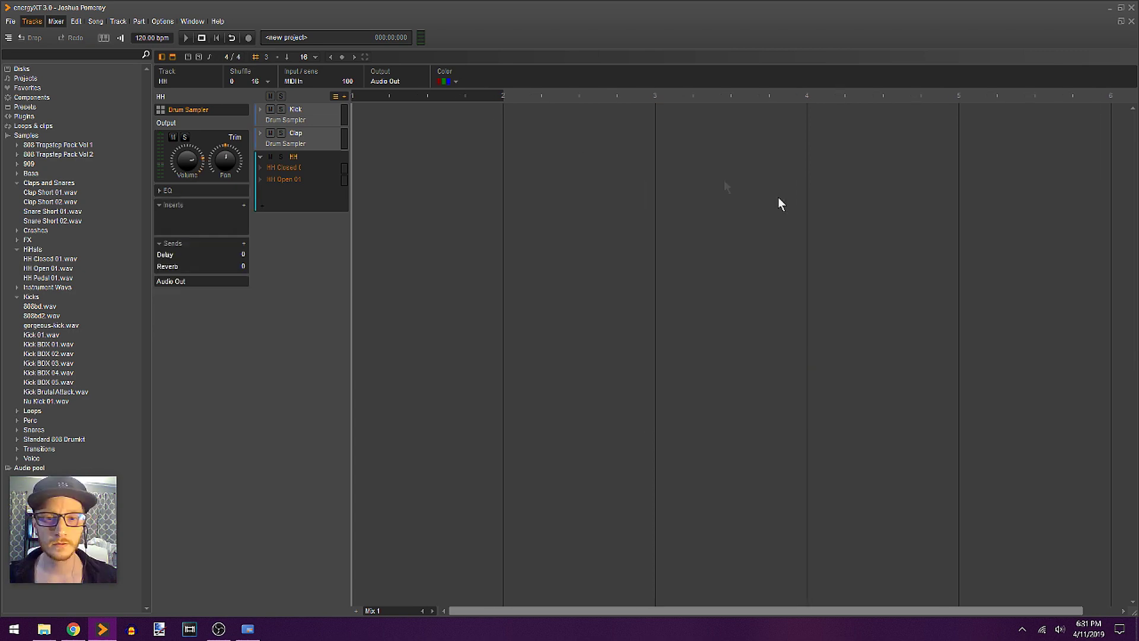
Give the HH track the same blue colour as the Kick and Clap tracks, and collapse its list of samples.
left_click(454, 78)
left_click(458, 121)
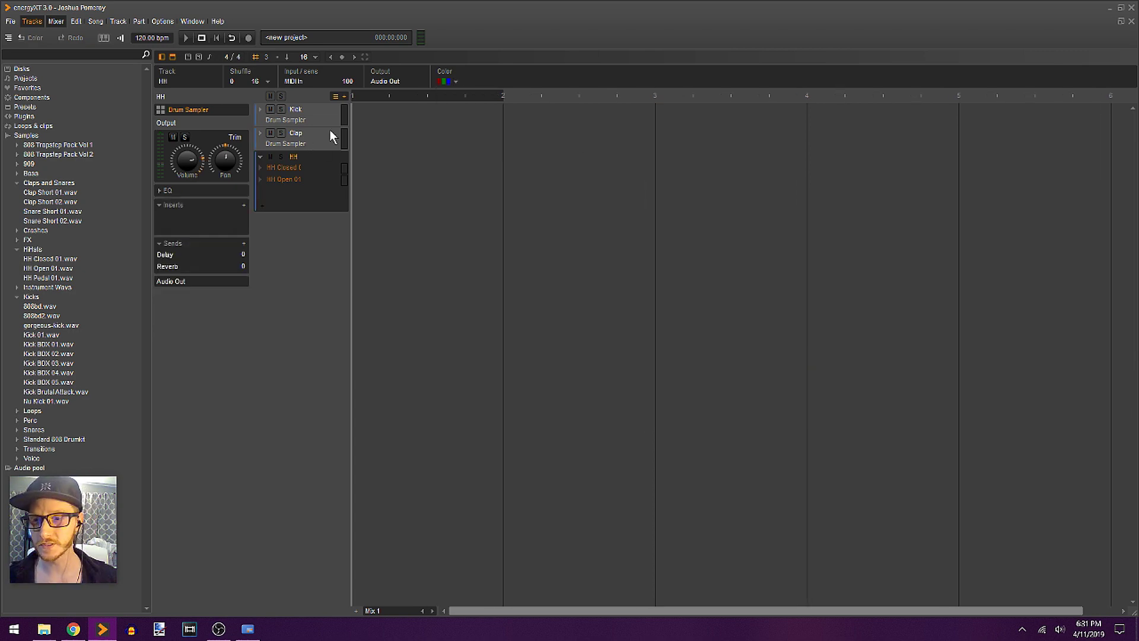
left_click(323, 132)
key("Down")
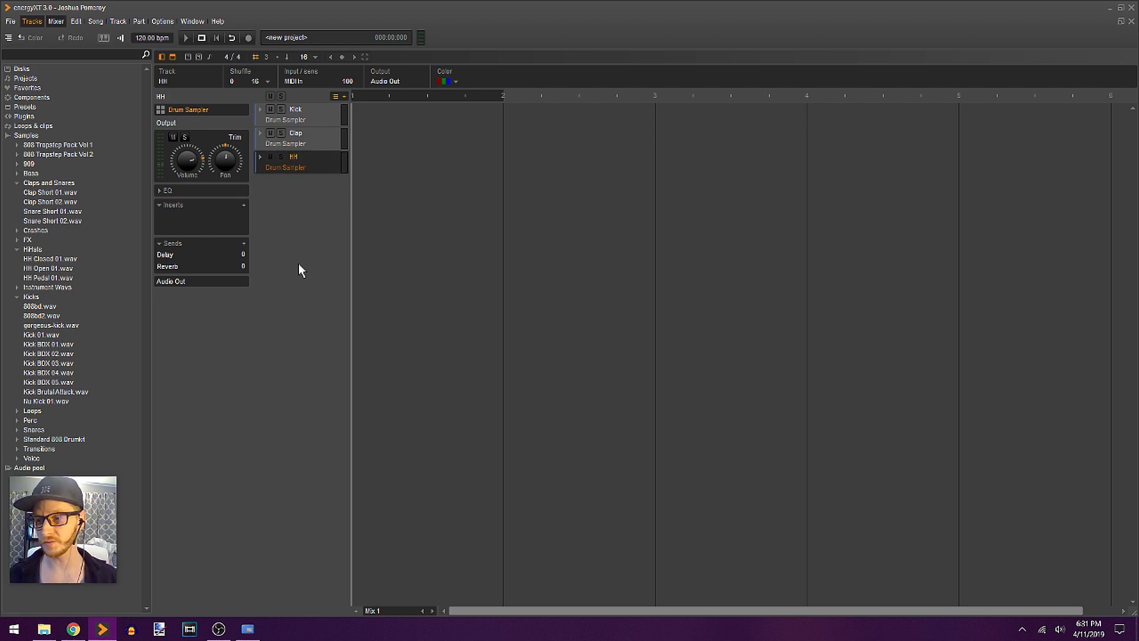
Add four group channels to the mixer.
key("Tab")
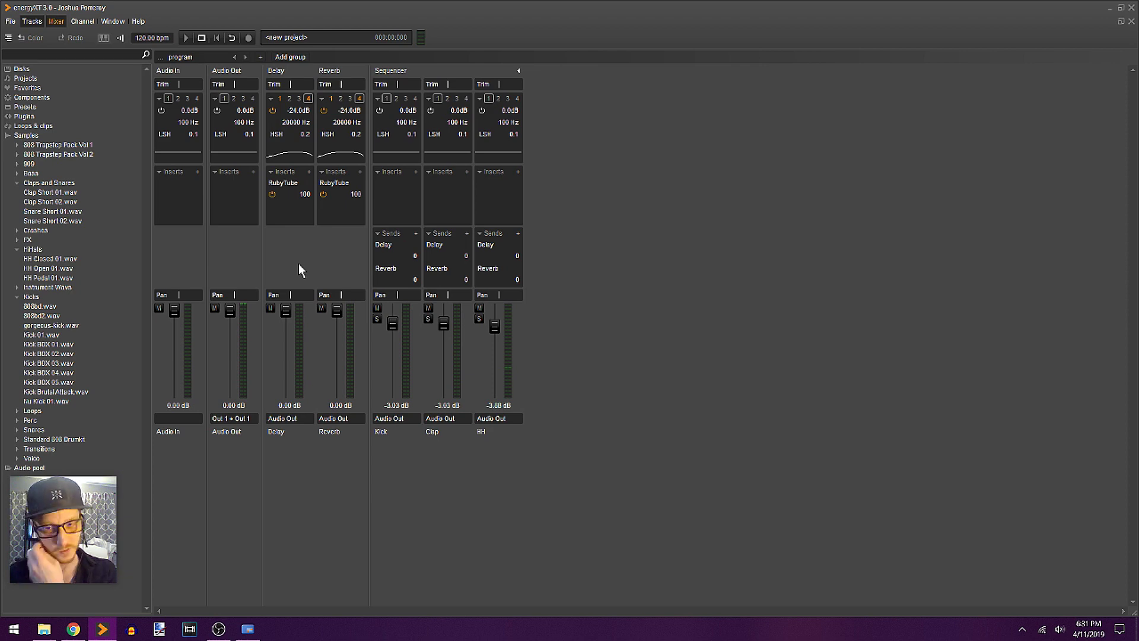
key("Tab")
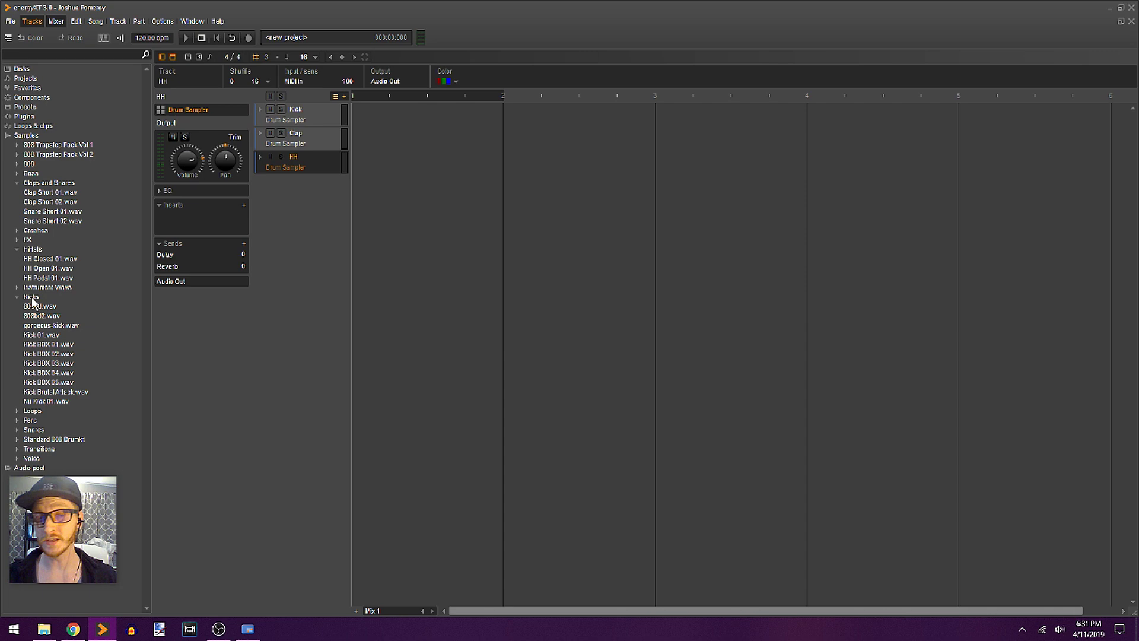
key("Tab")
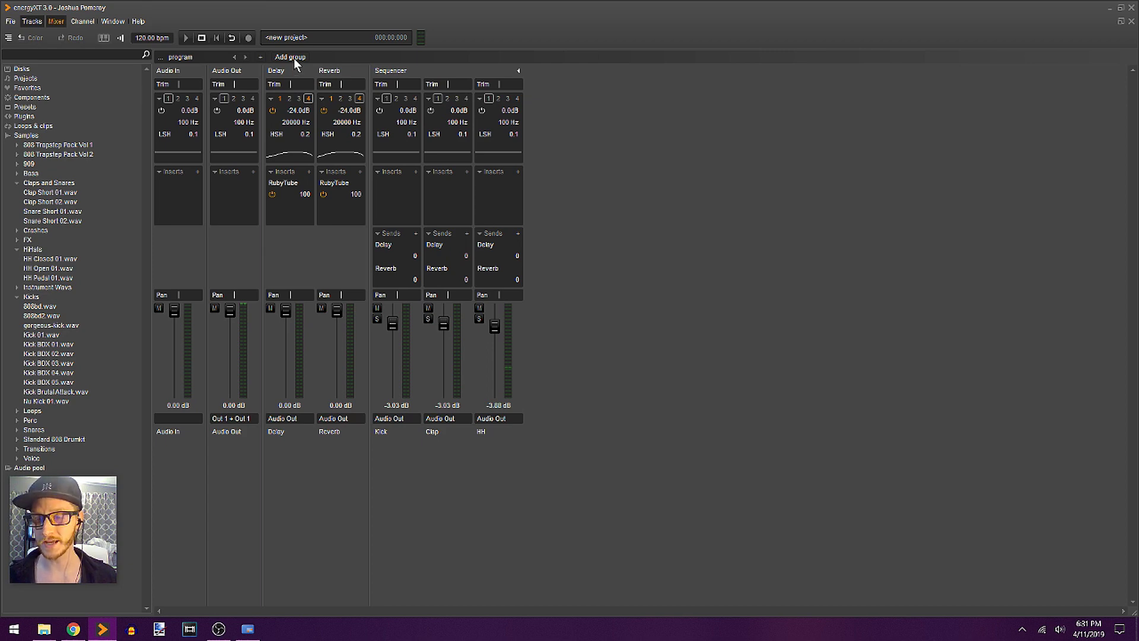
left_click(294, 59)
left_click(293, 58)
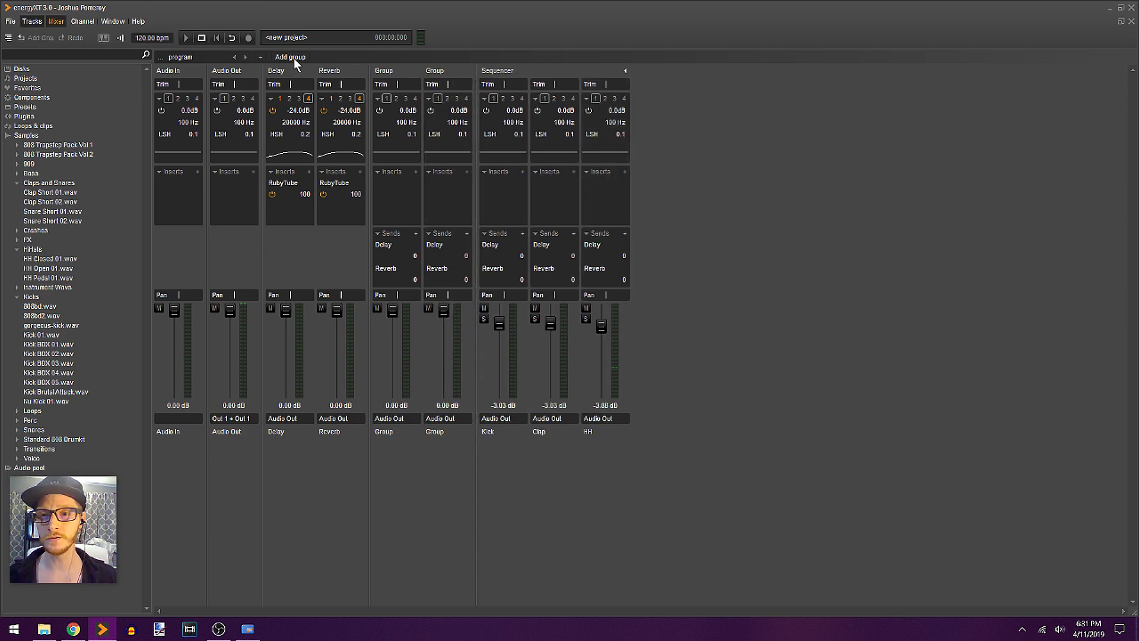
left_click(294, 59)
left_click(293, 58)
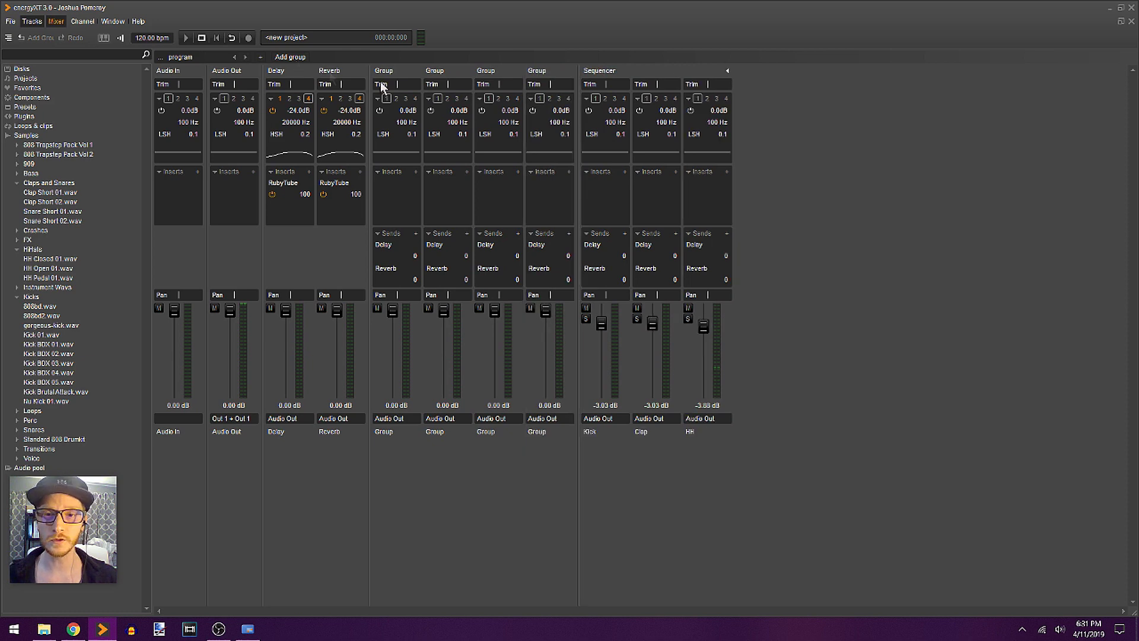
Rename the first mixer group channel as Drums and the second one as Bass.
left_click(381, 71)
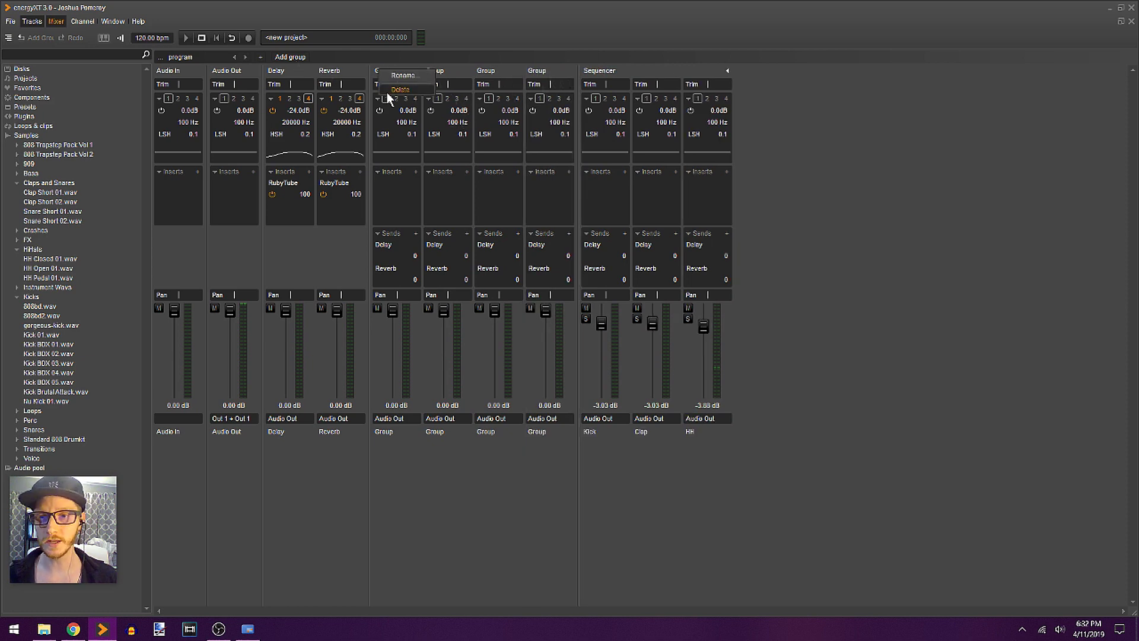
left_click(424, 76)
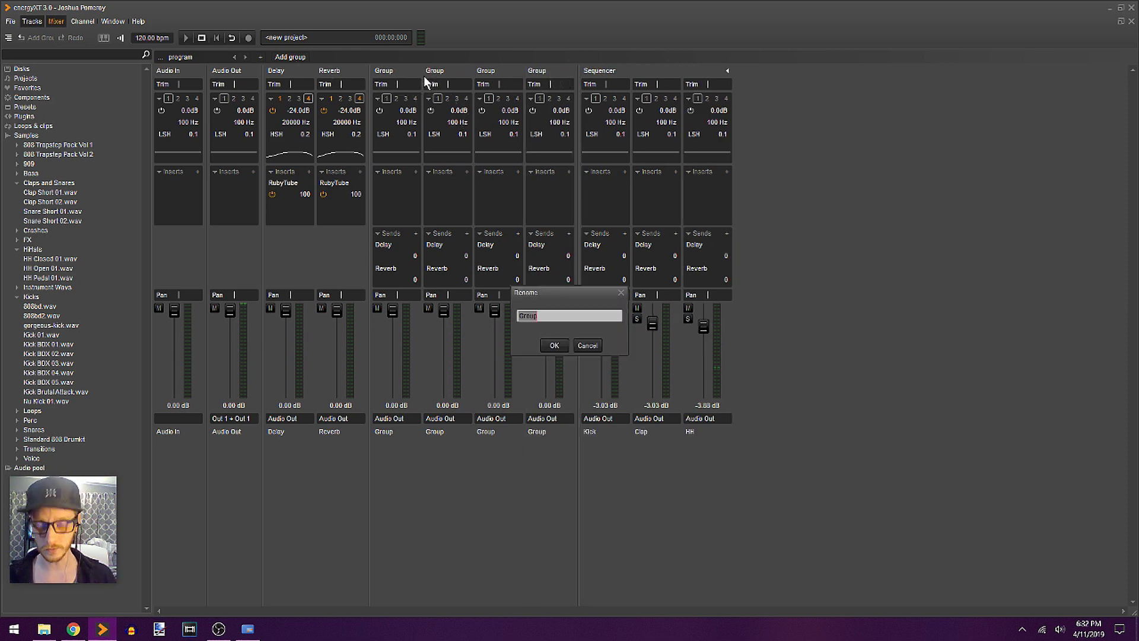
type("Drums")
key("Return")
left_click(439, 76)
left_click(459, 76)
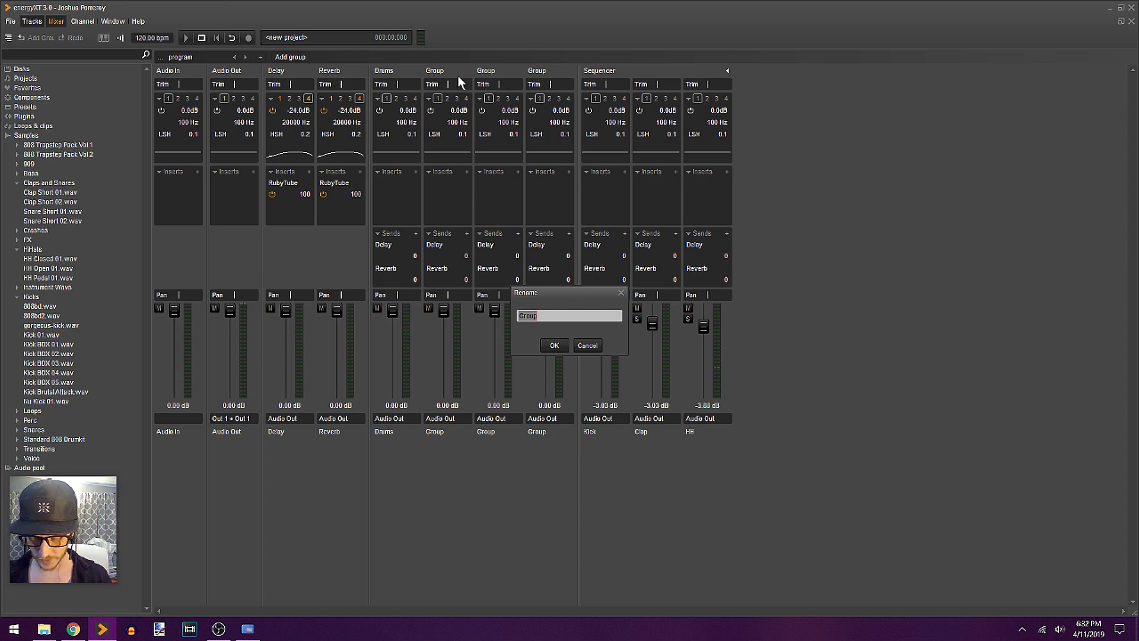
type("Bass")
key("Return")
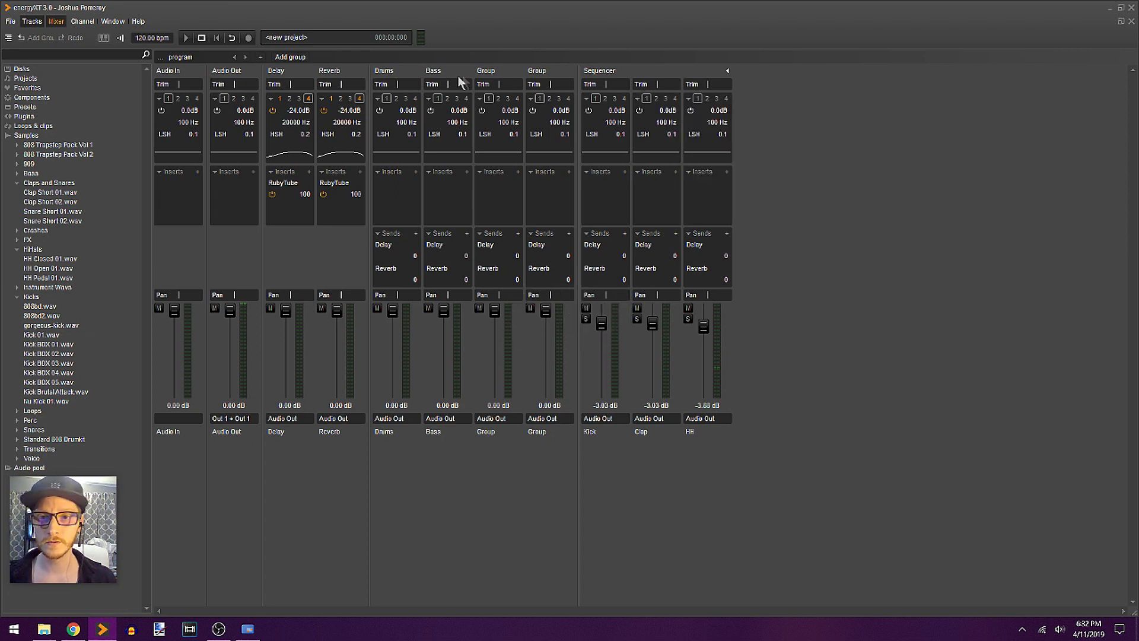
Rename the third mixer group channel as Keys and the fourth one as FX.
left_click(488, 70)
left_click(500, 75)
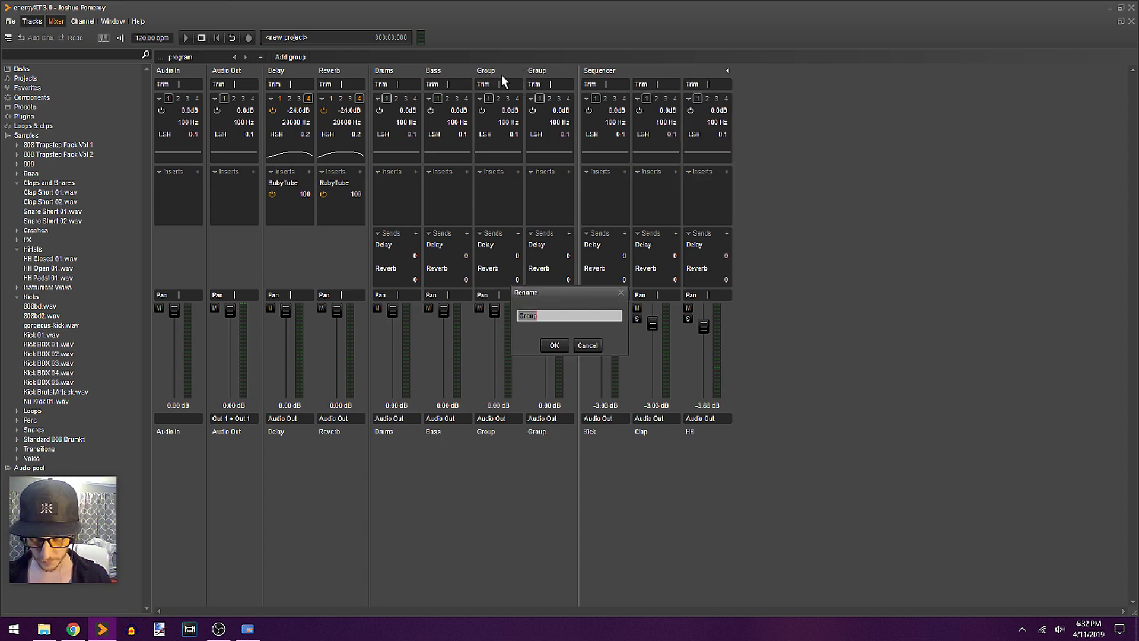
type("Keys")
key("Return")
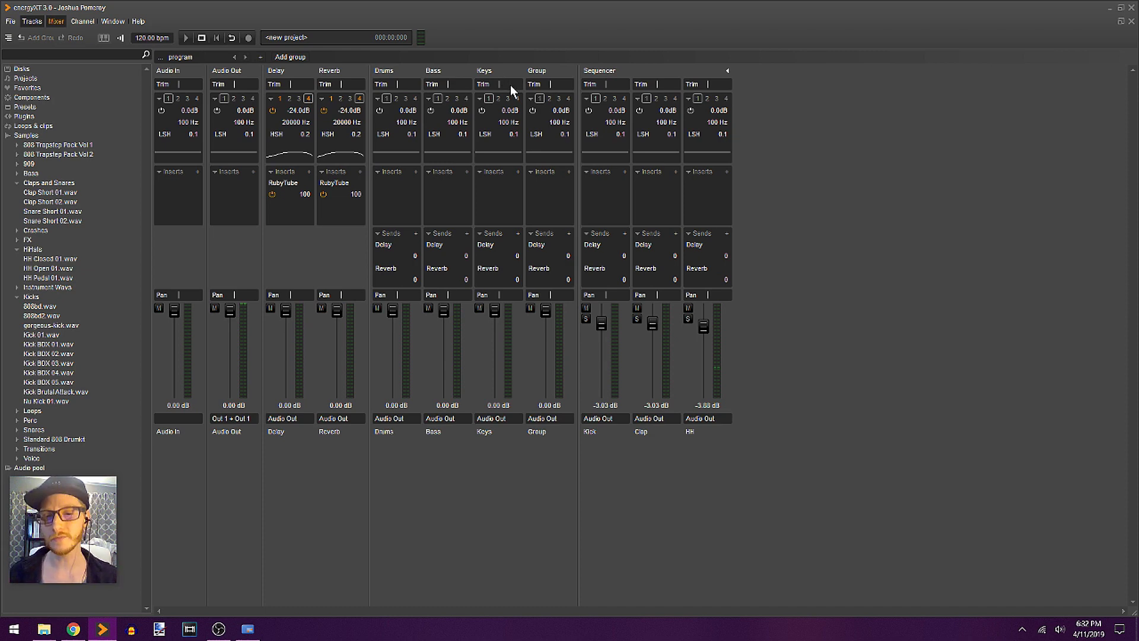
right_click(538, 73)
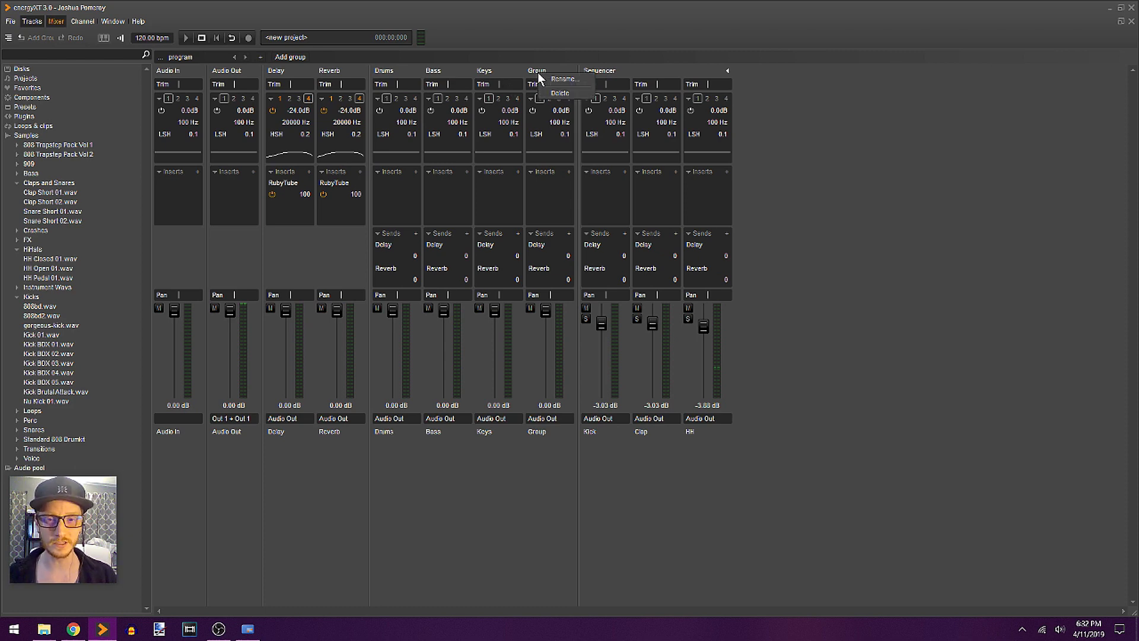
left_click(564, 79)
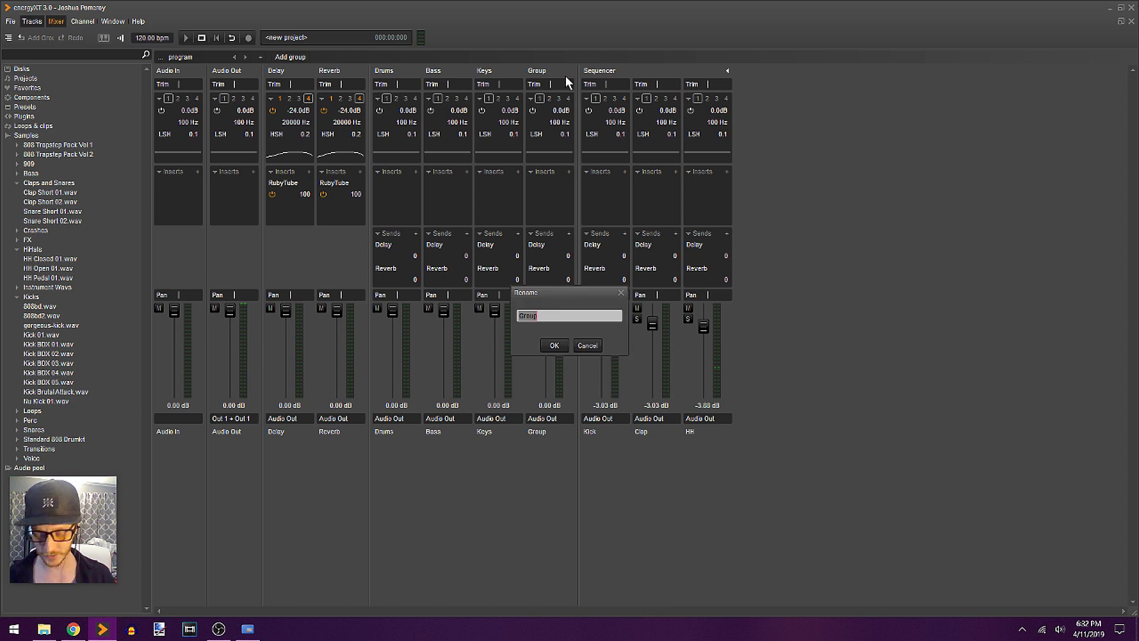
type("FX")
key("Return")
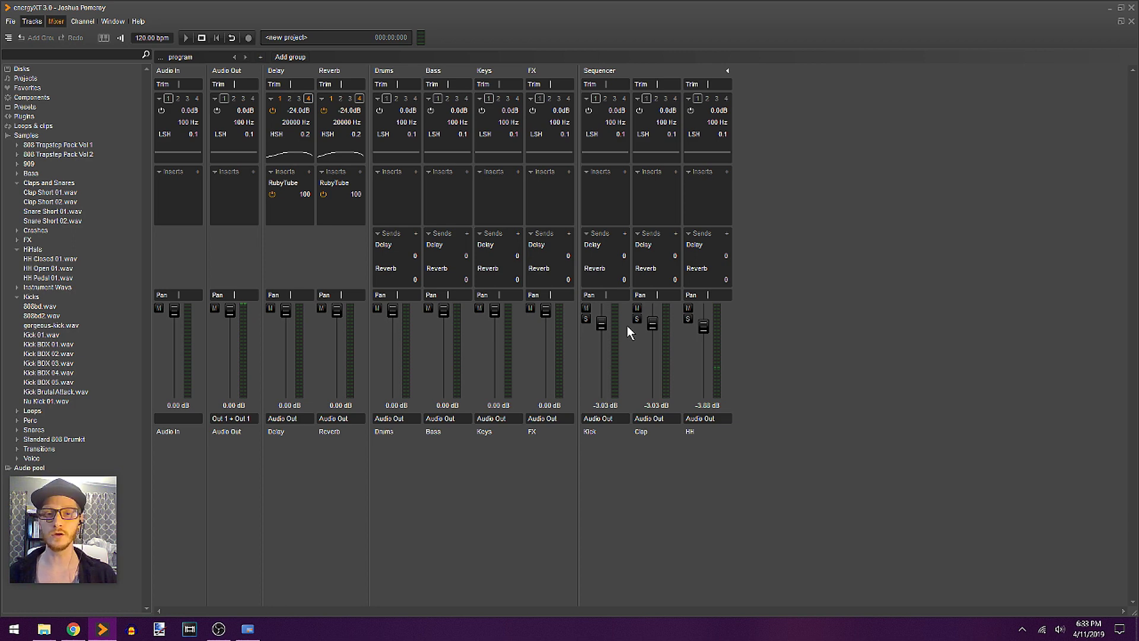
Look over the Kick, Clap and HH tracks in the track view and compare them with the channels in the mixer.
key("Tab")
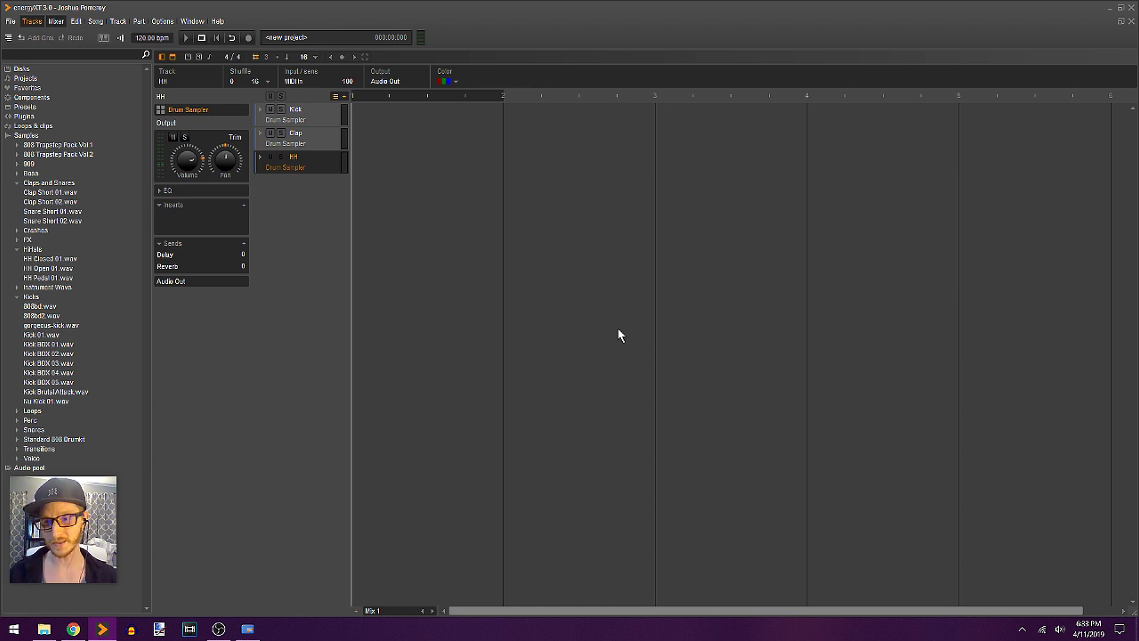
left_click(330, 121)
left_click(326, 137)
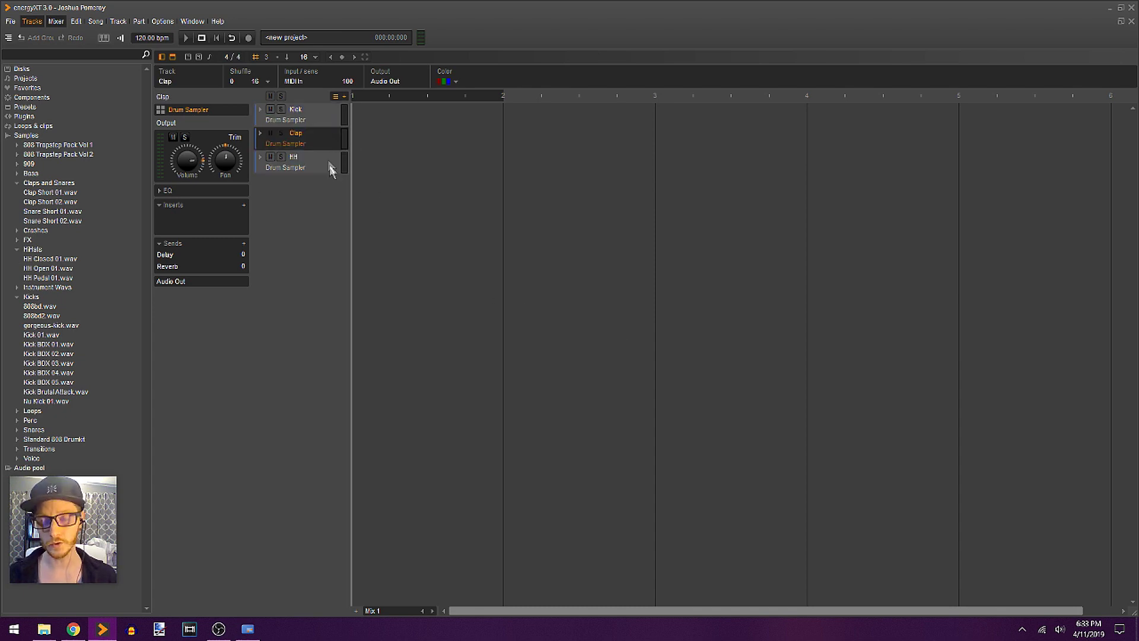
left_click(330, 165)
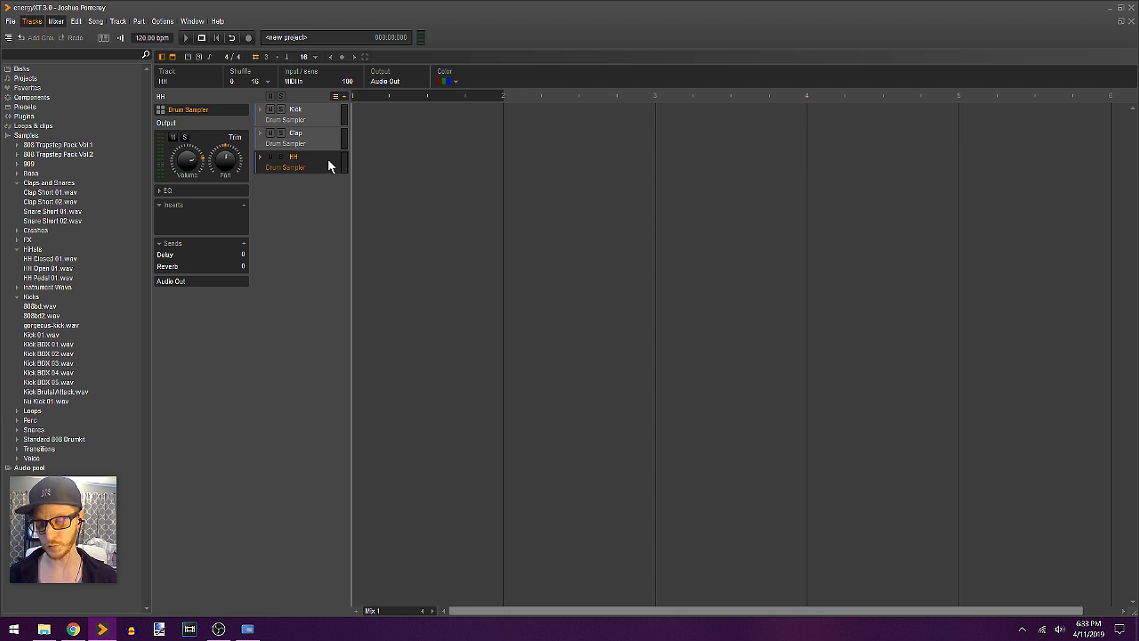
left_click(329, 124)
key("F3")
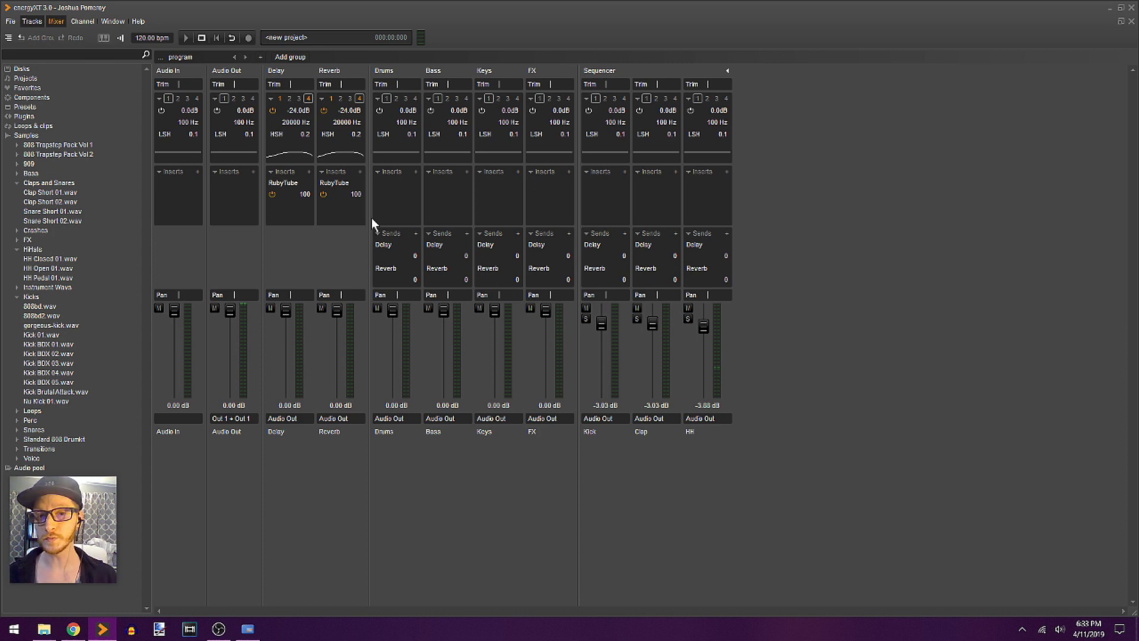
key("F2")
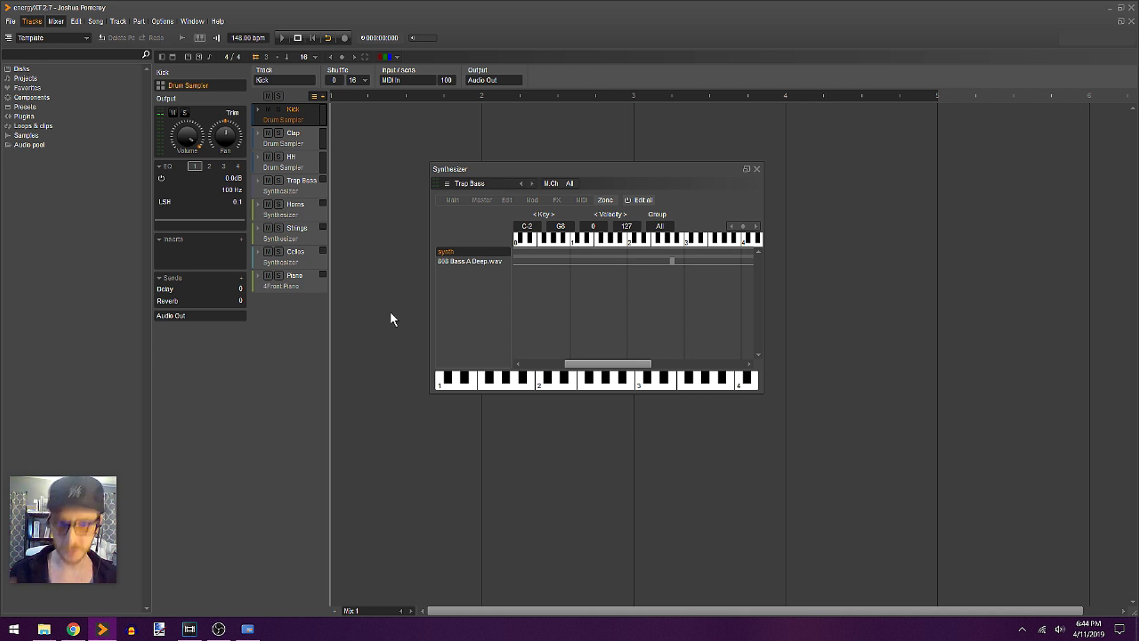
Open the Kick, Clap and HH drum samplers of the Template project and spread out their windows to examine the loaded samples and filters.
left_click(299, 120)
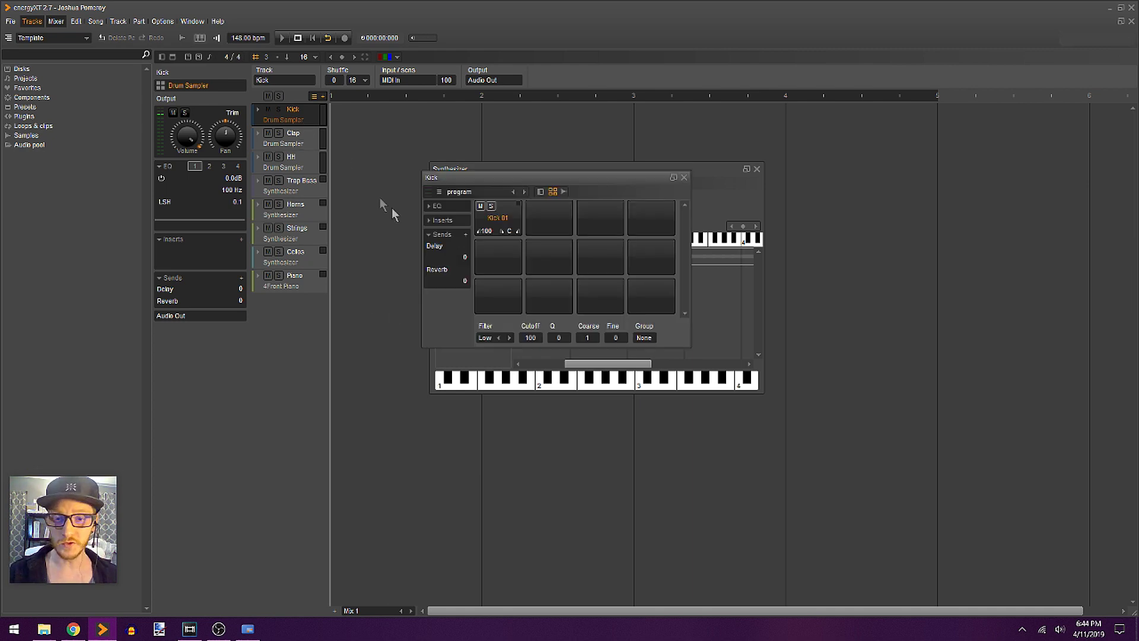
left_click(314, 144)
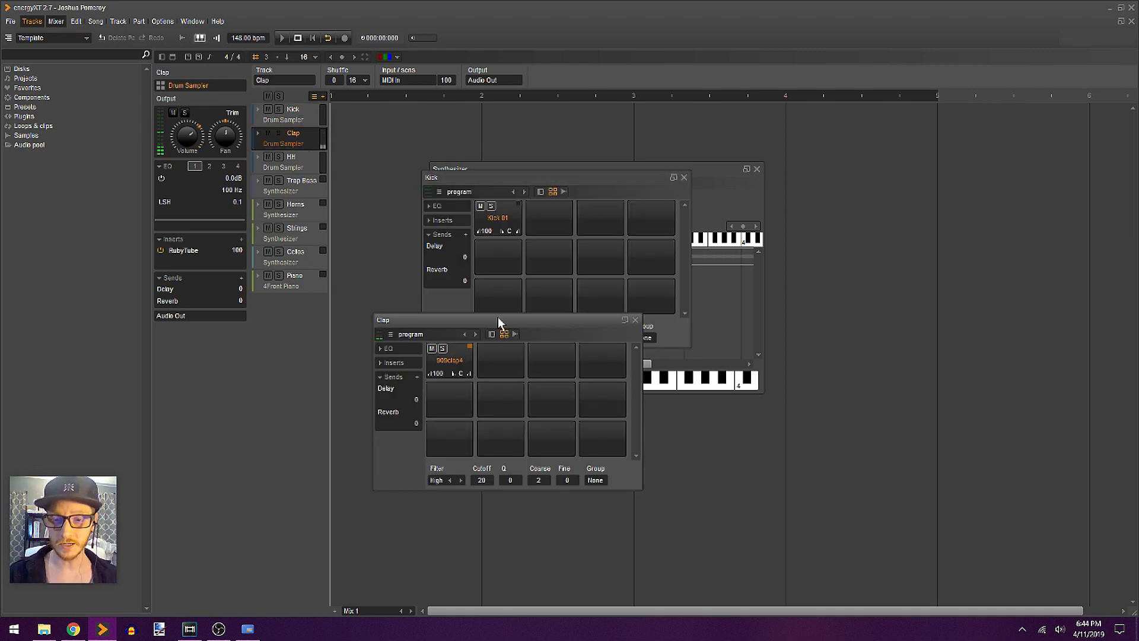
left_click(293, 169)
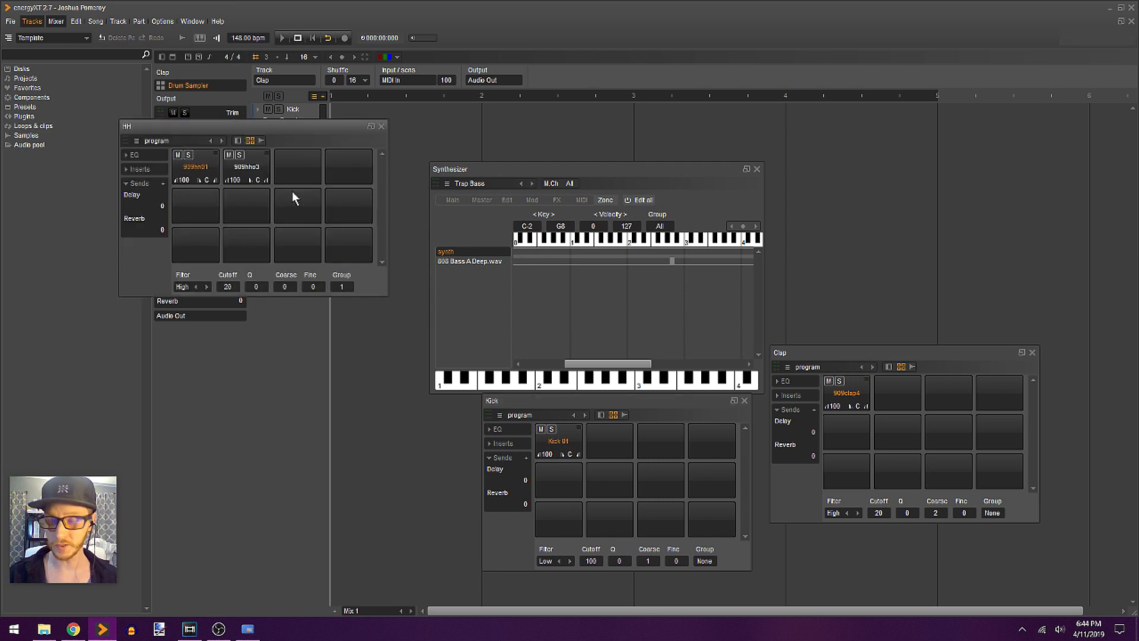
left_click(287, 133)
left_click_drag(638, 226, 918, 161)
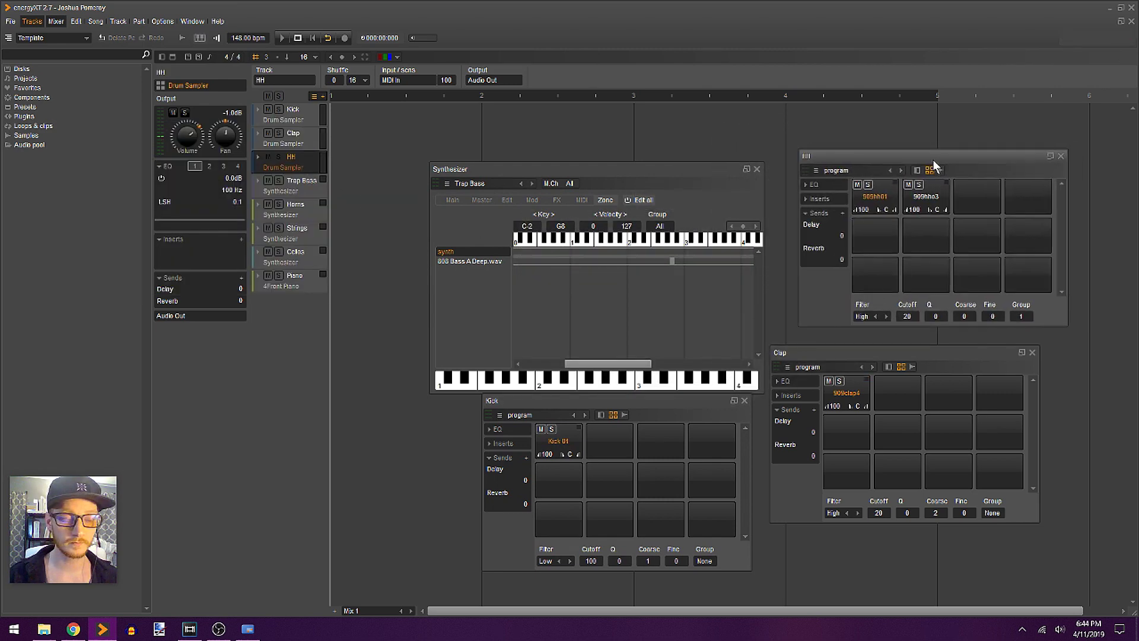
left_click_drag(578, 173, 572, 166)
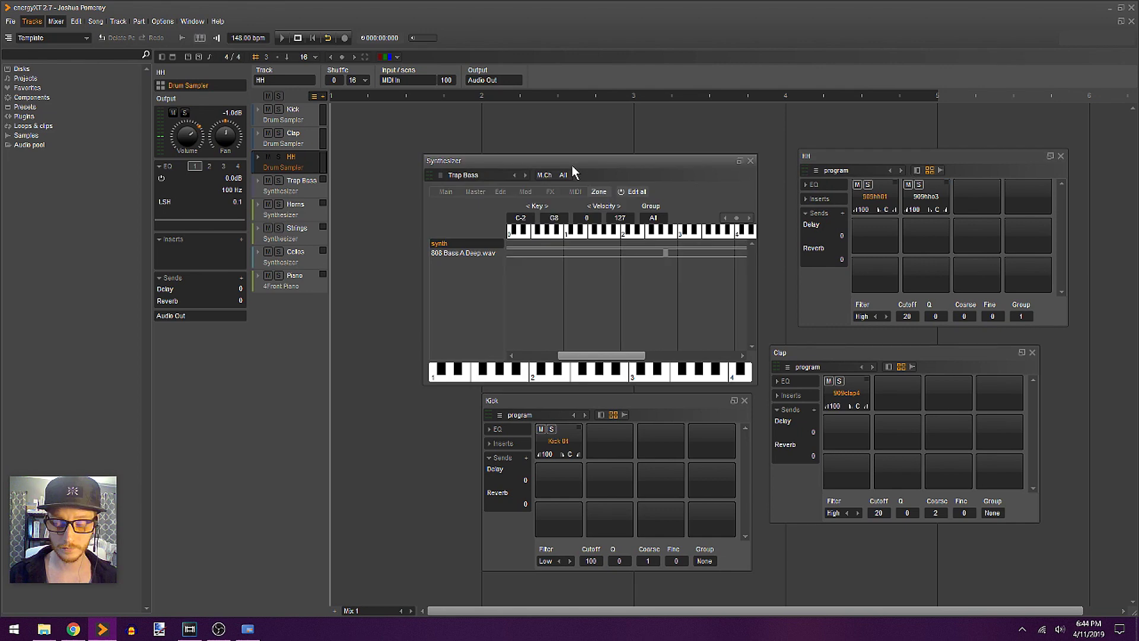
Go through the Trap Bass, Horns, Strings, Celos and Piano tracks, examining their instruments, inserts and send levels, including the violin and cello synthesizers.
left_click(316, 195)
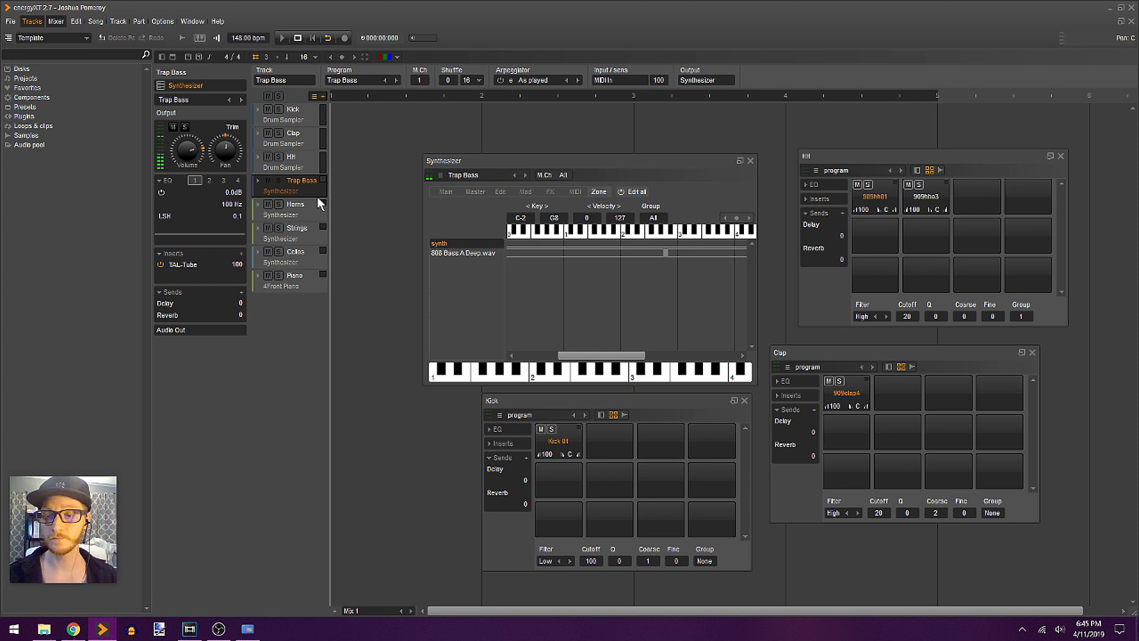
left_click(309, 213)
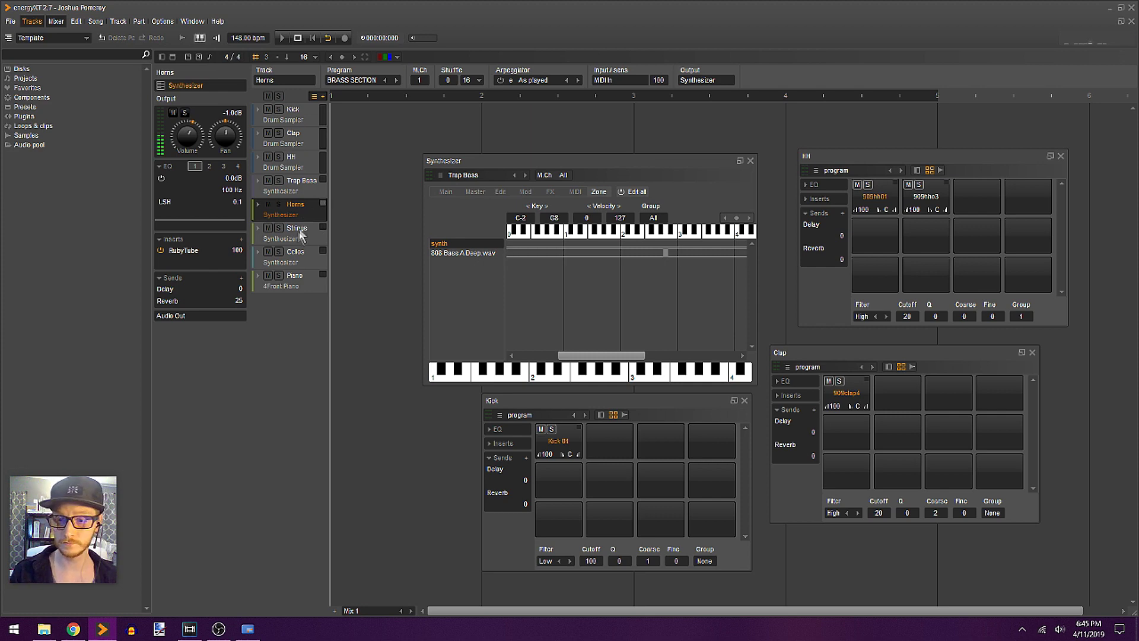
left_click(291, 238)
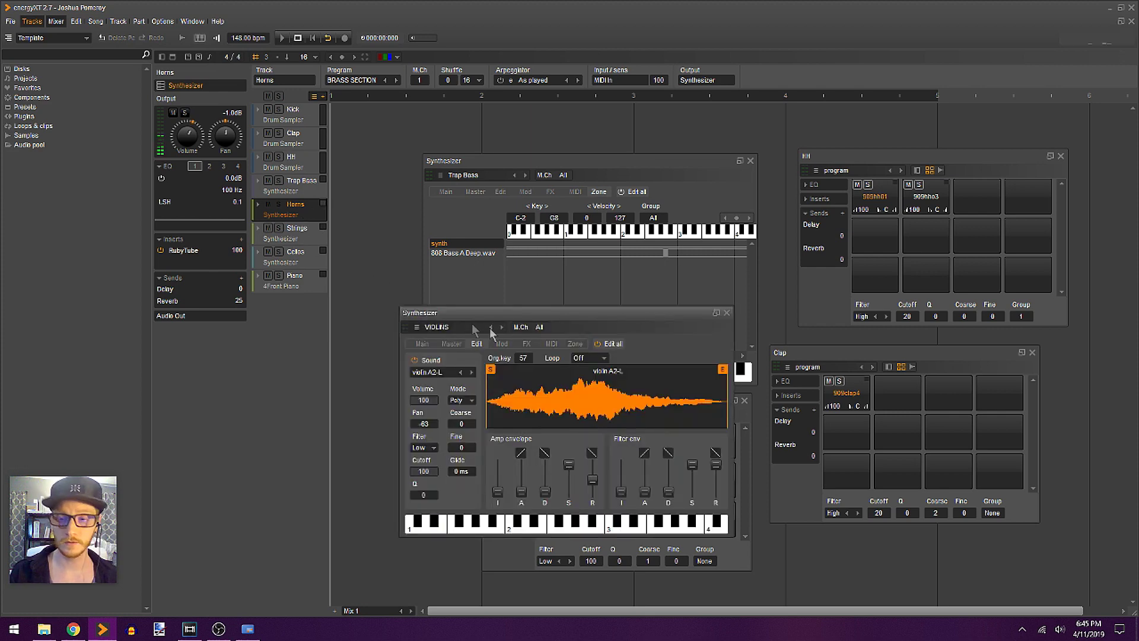
left_click(312, 236)
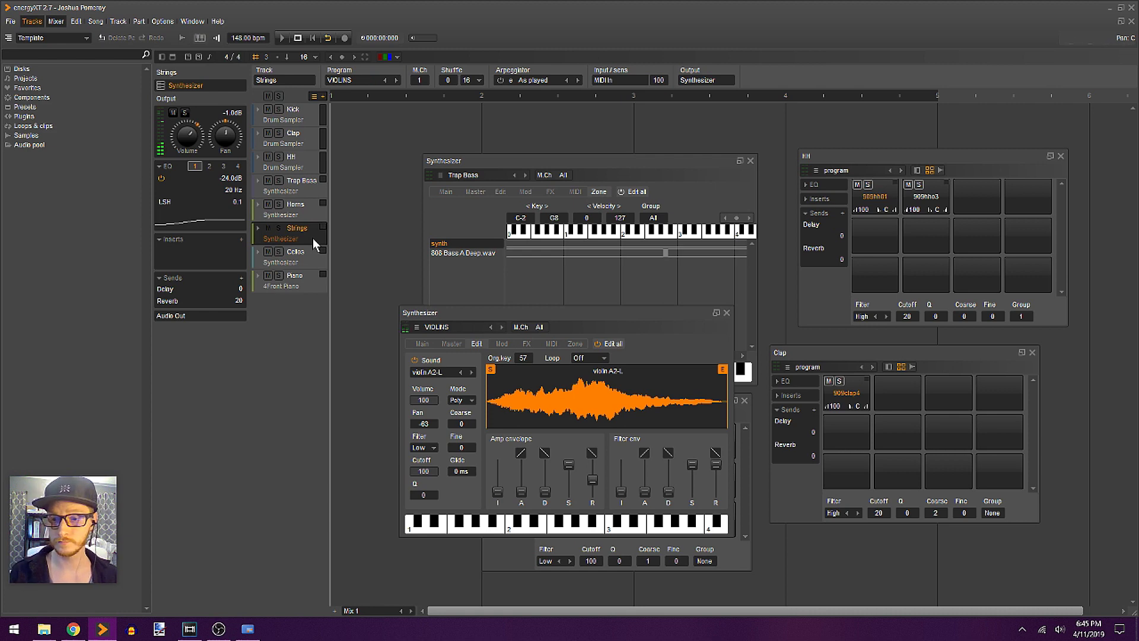
left_click(290, 263)
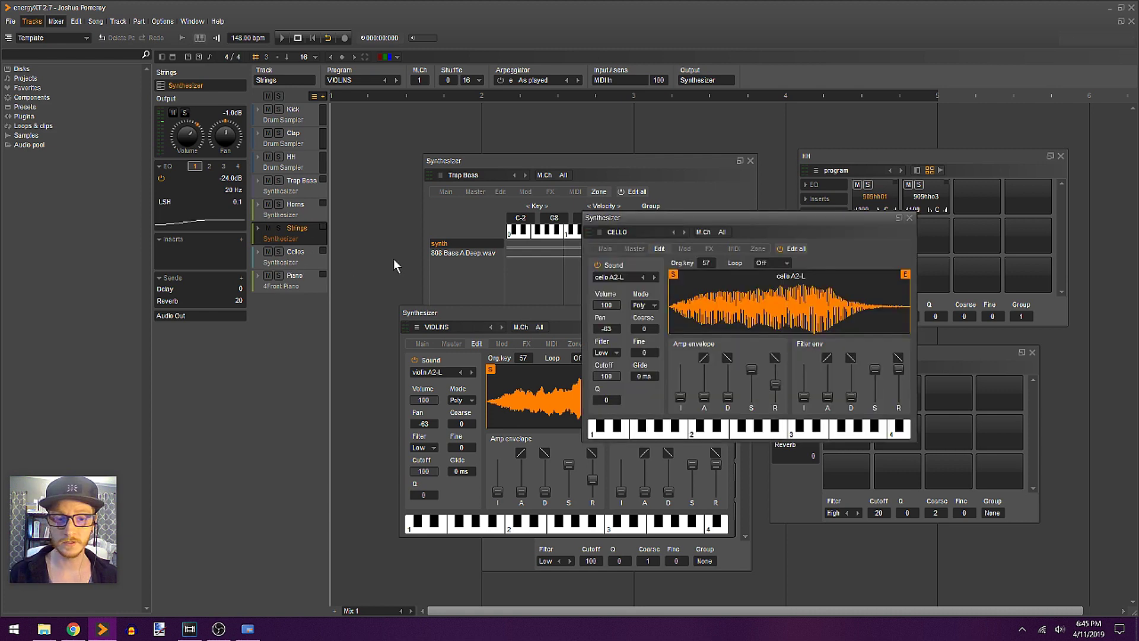
left_click(315, 262)
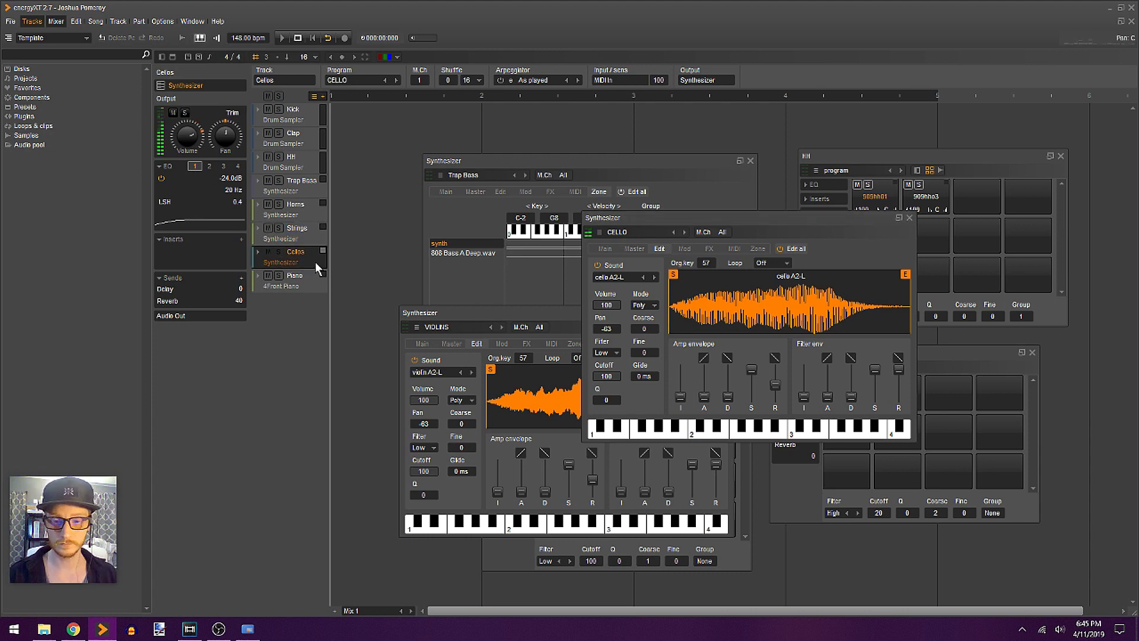
left_click(317, 285)
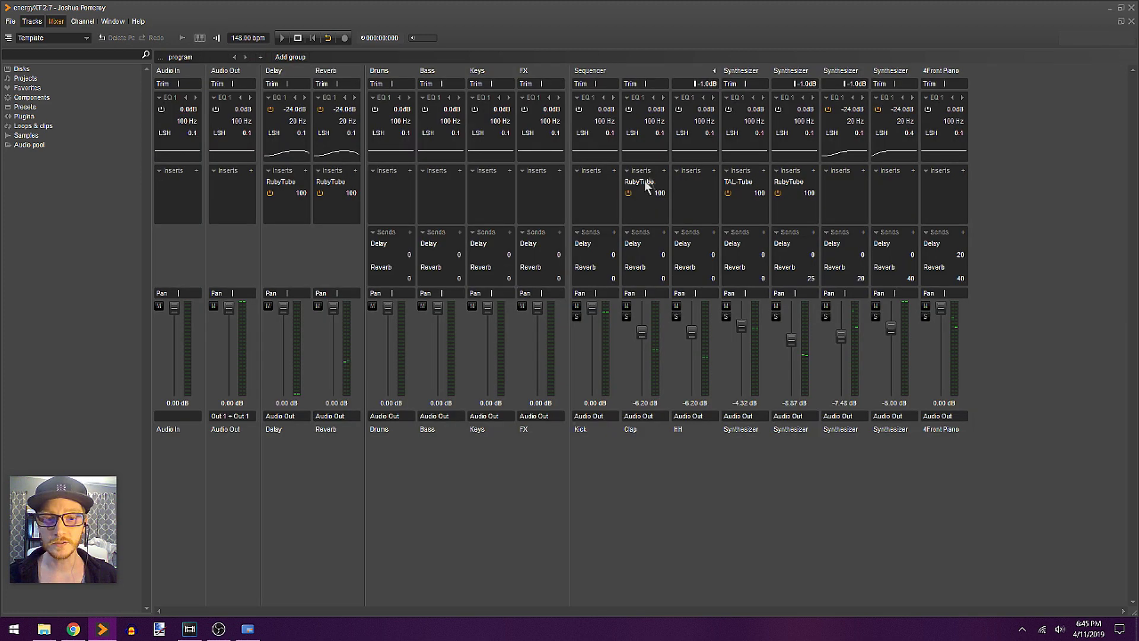
Examine the RubyTube insert on the Clap channel and the TAL-Tube insert on the Trap Bass channel, and return to the track view.
left_click(646, 182)
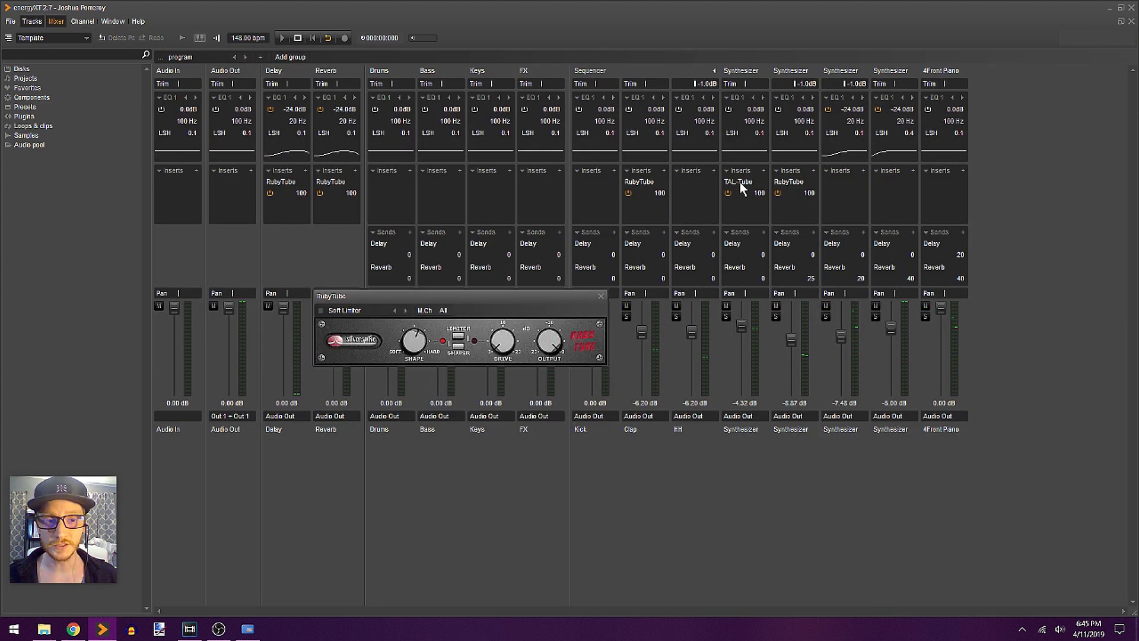
left_click(741, 185)
left_click_drag(261, 119, 652, 435)
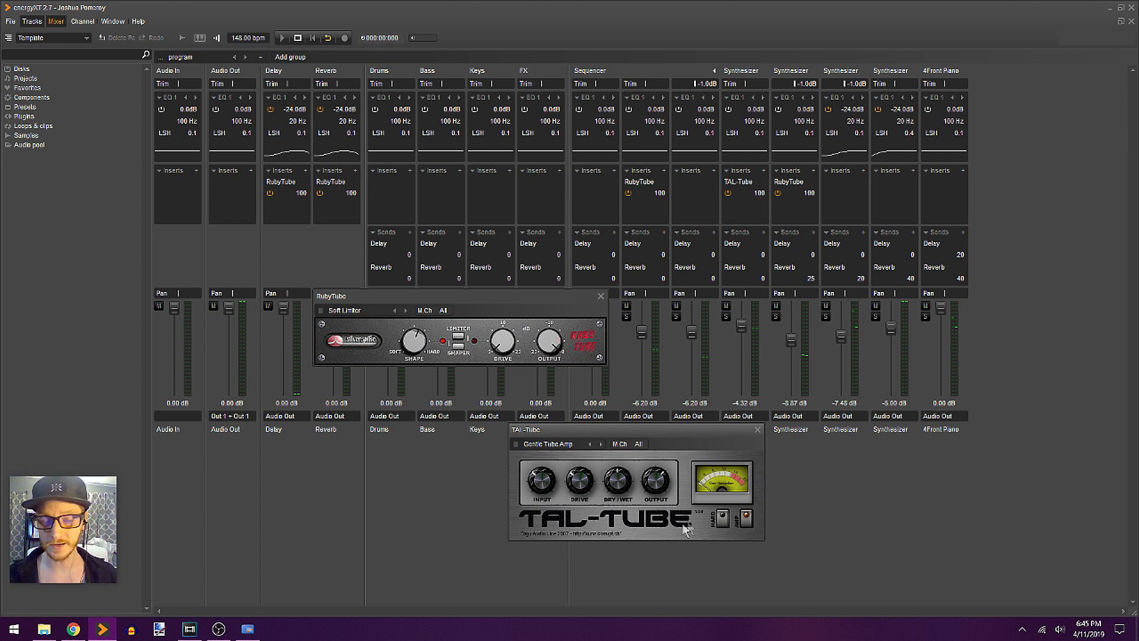
left_click(590, 363)
left_click(643, 181)
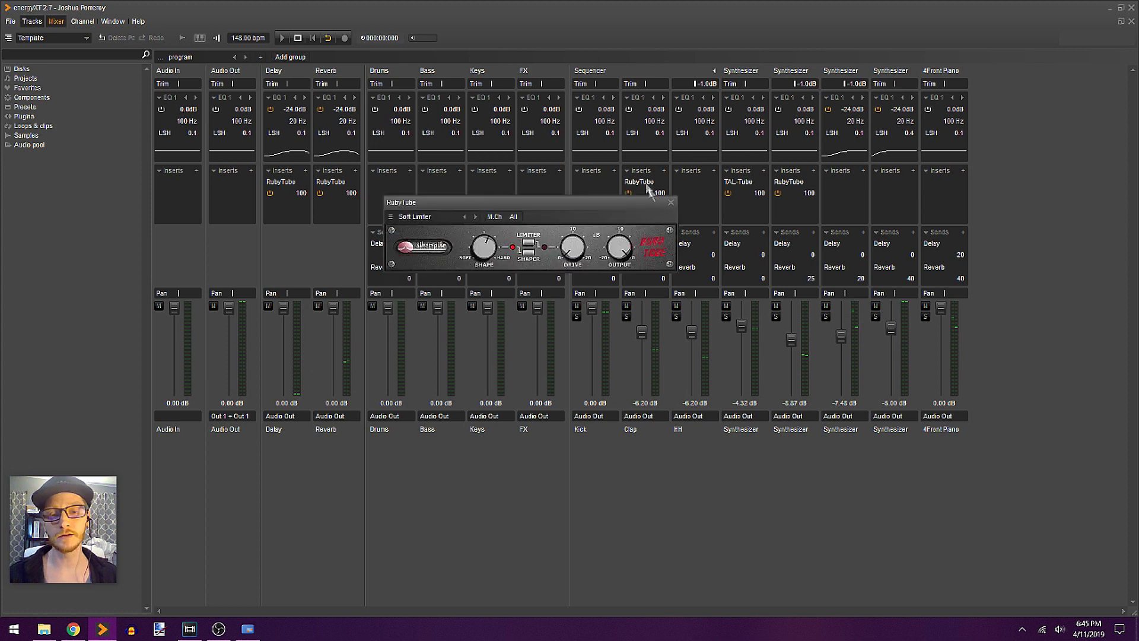
left_click_drag(547, 203, 413, 339)
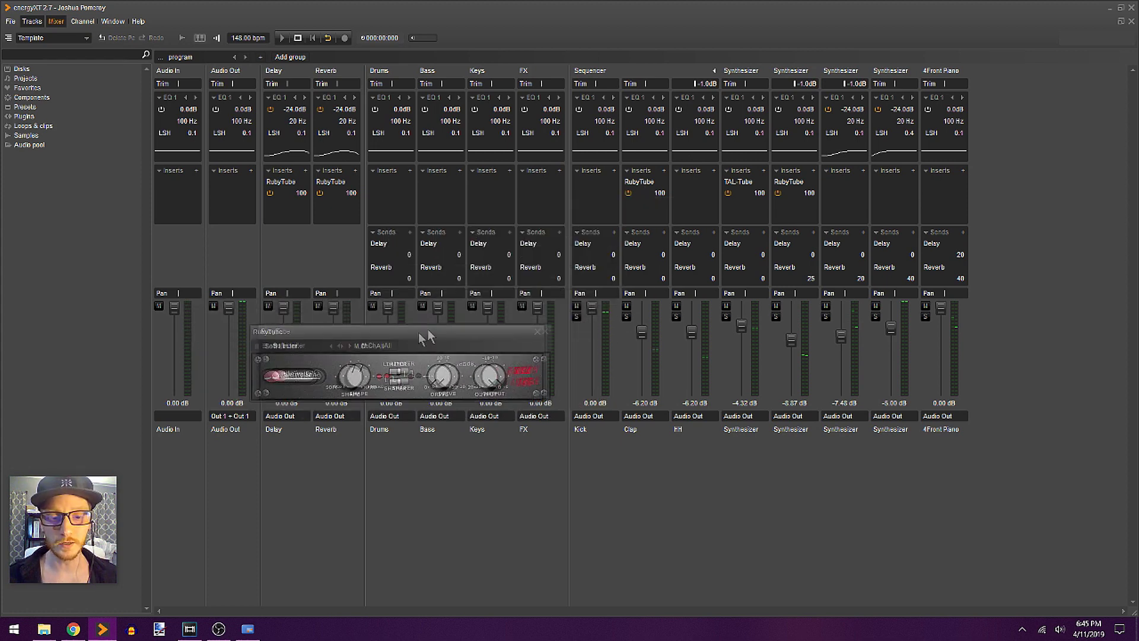
left_click(792, 258)
key("Tab")
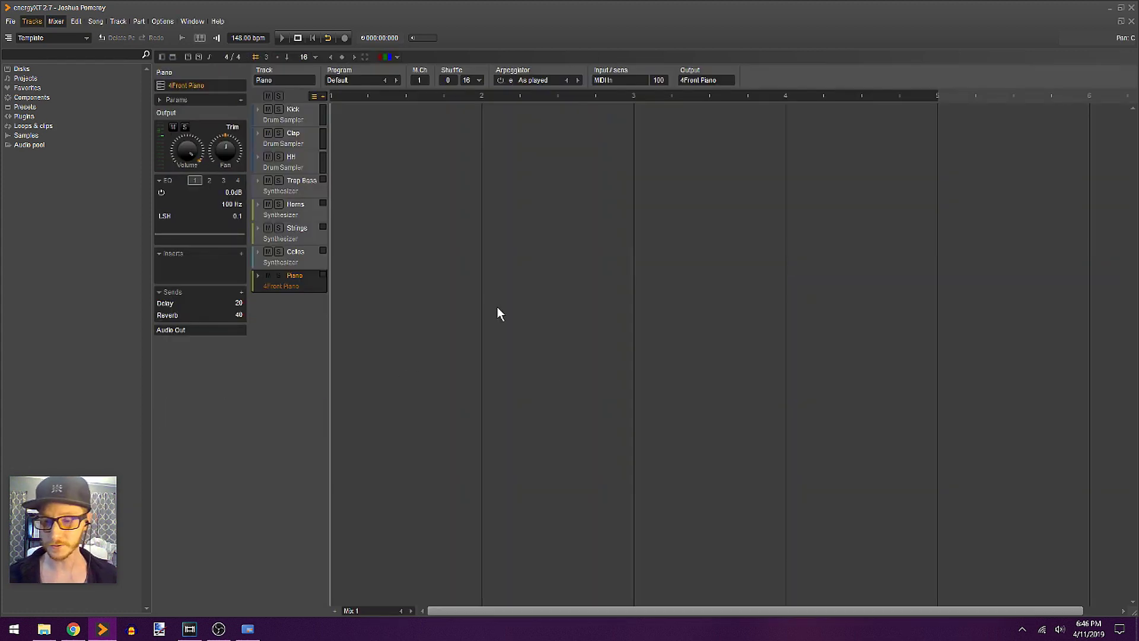
Save the project as Template.xt in the projects folder and show the mixer.
left_click(10, 22)
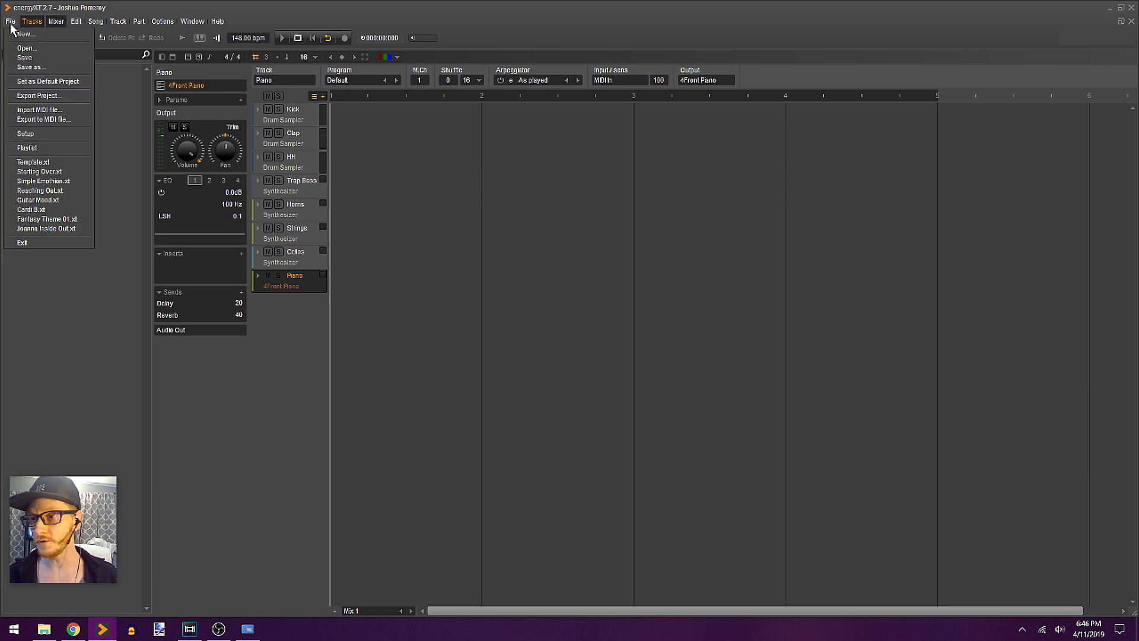
left_click(26, 68)
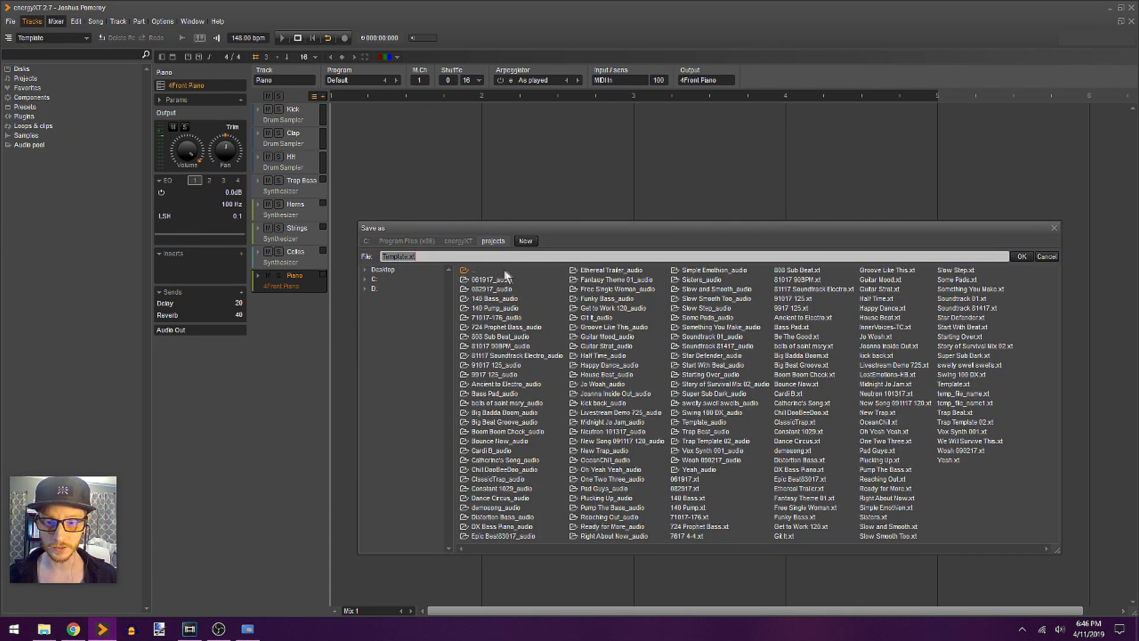
key("Return")
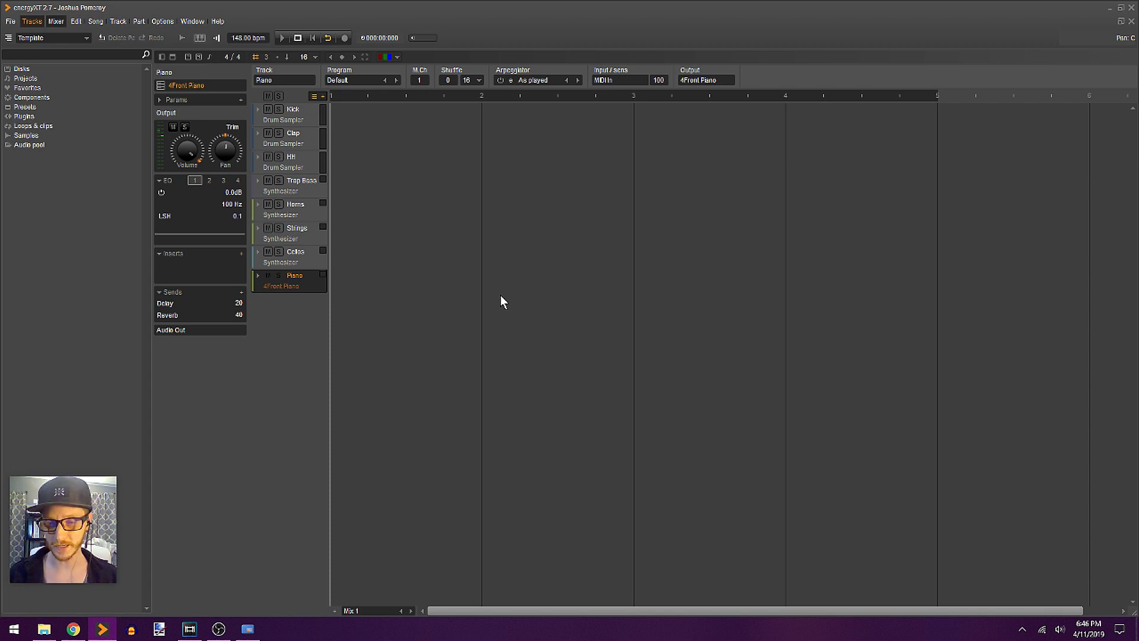
key("F3")
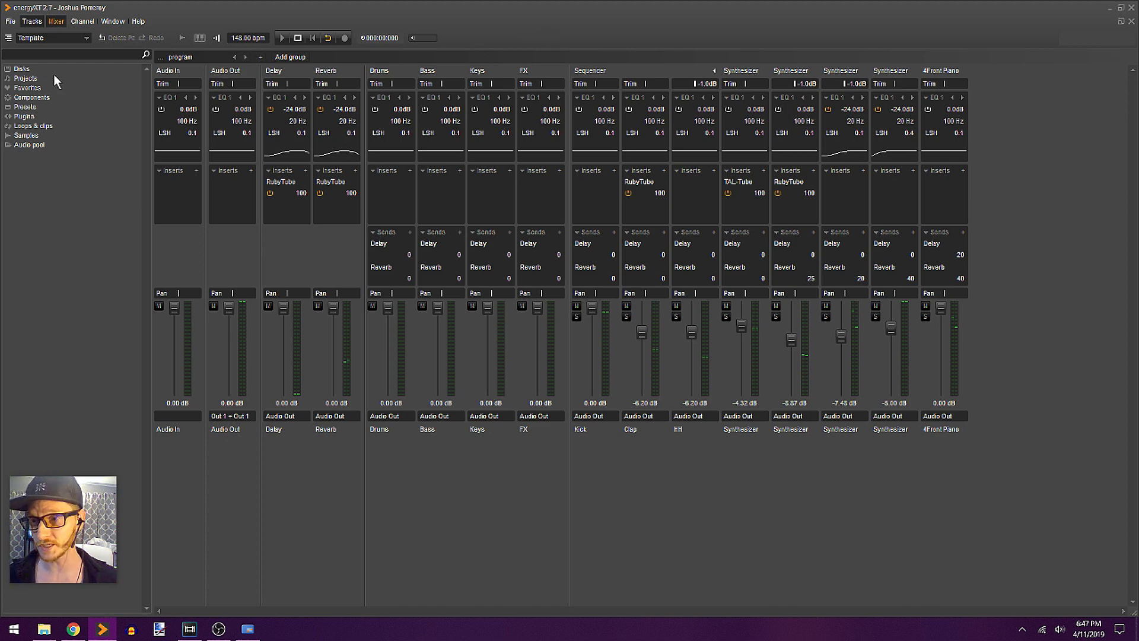
Return to the track view and set the current Template project as the default project.
key("F2")
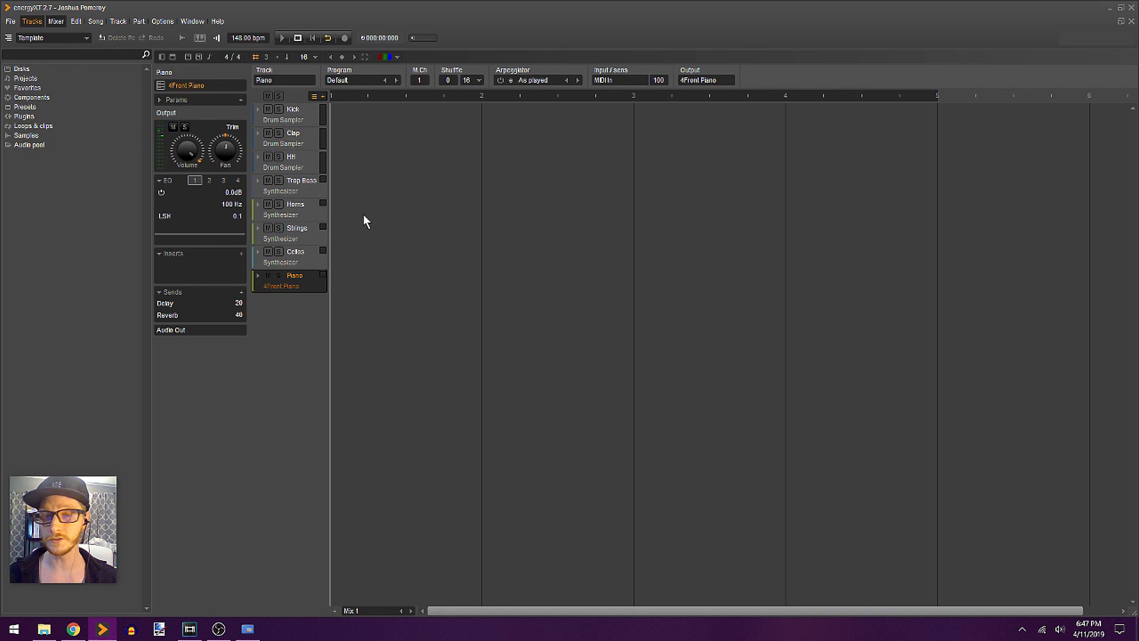
left_click(11, 21)
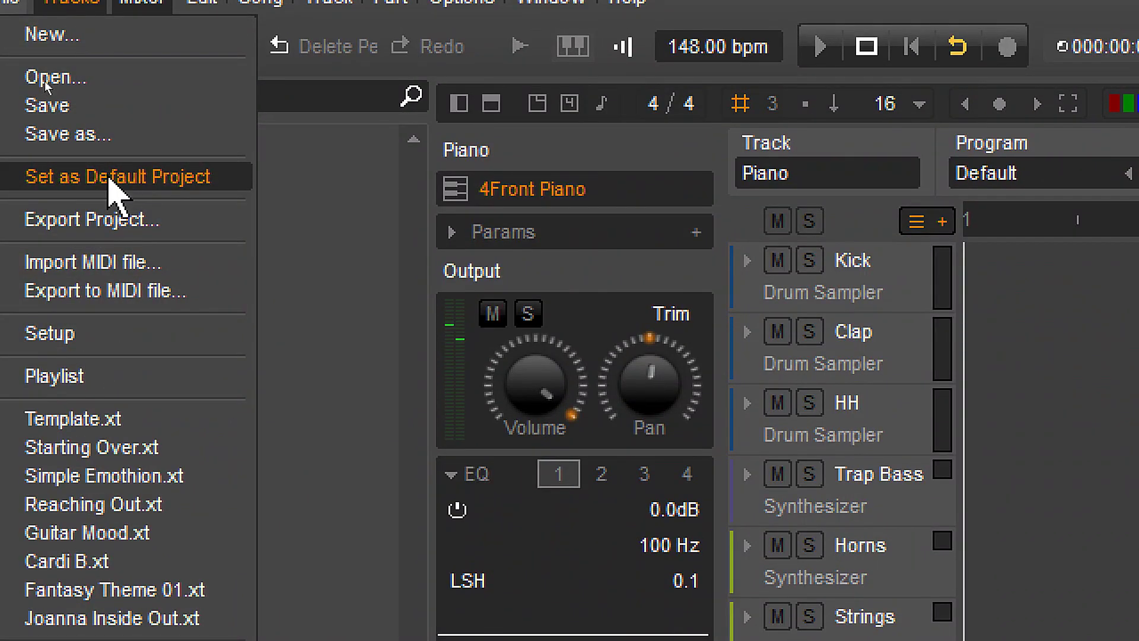
left_click(109, 178)
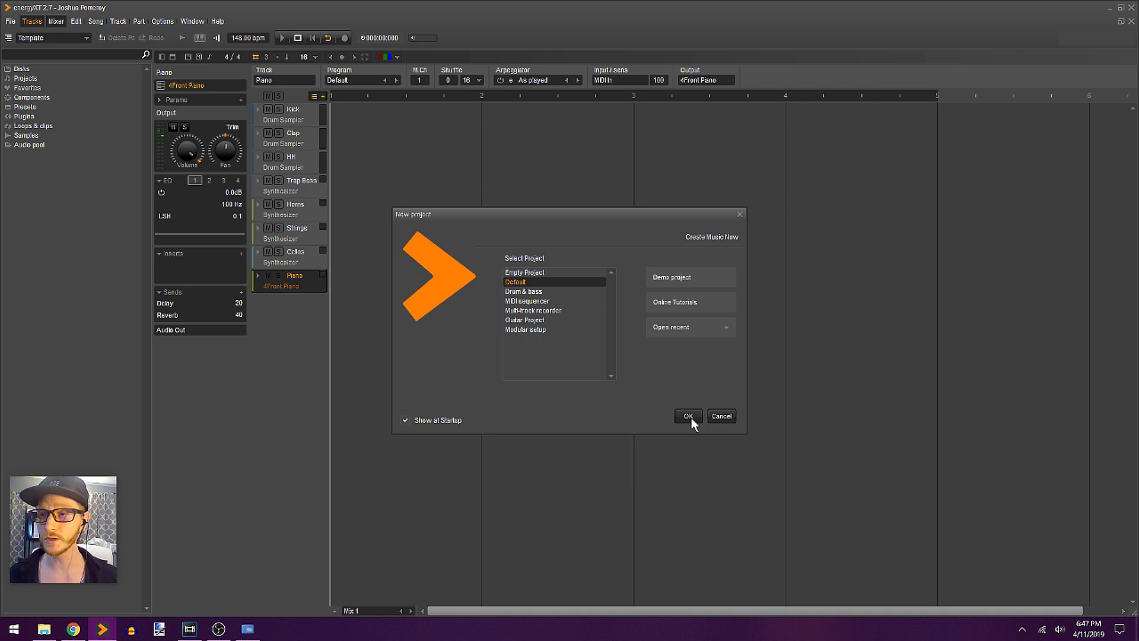
Open the Template project from the recent projects of the New project dialog and select its Trap Bass track.
left_click(663, 328)
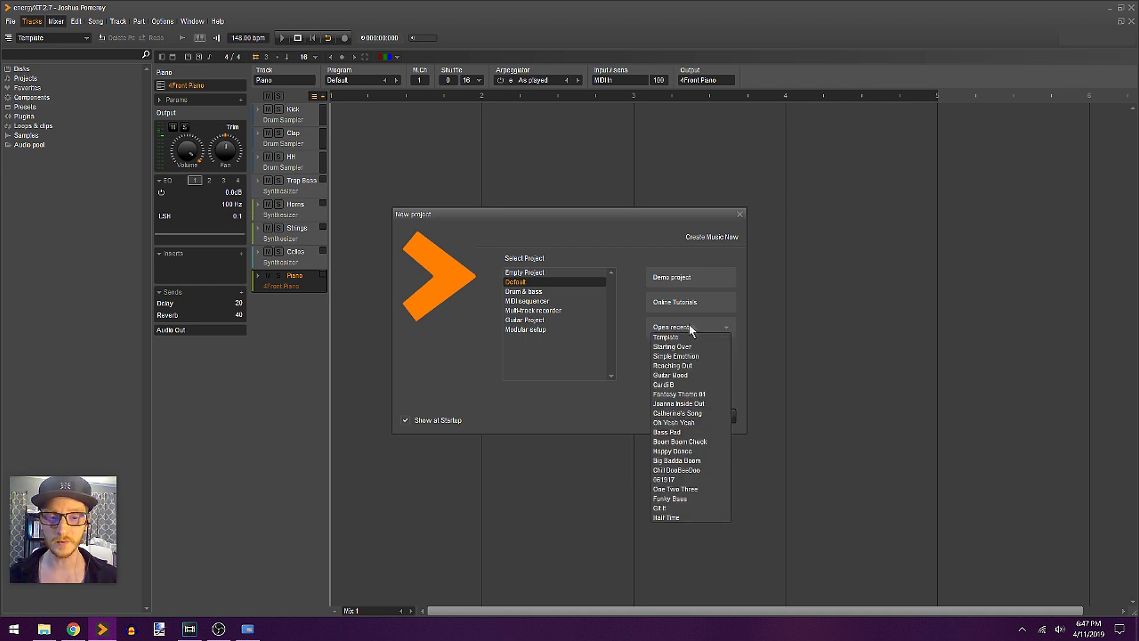
left_click(675, 343)
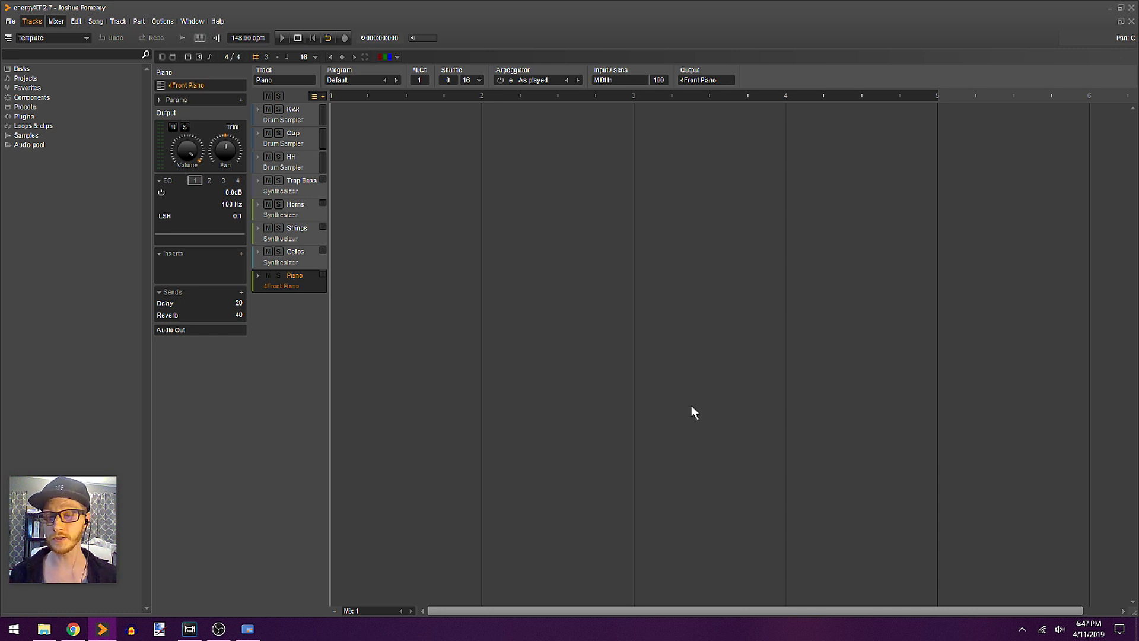
left_click(312, 197)
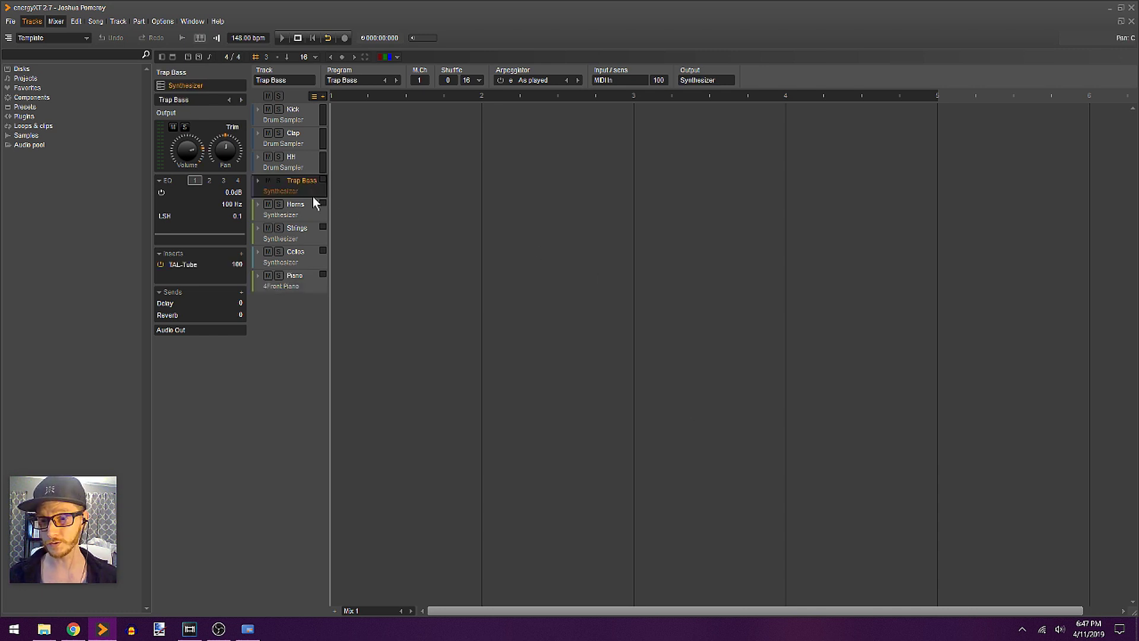